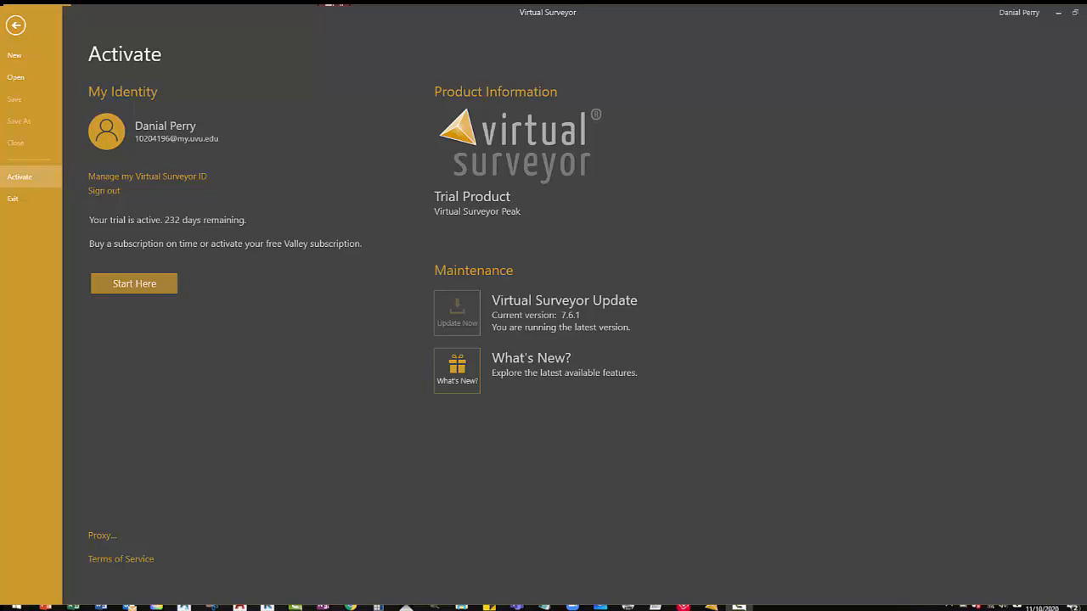
# - View the new-project page with its name and location fields, and return to the terrain view
pyautogui.click(15, 57)
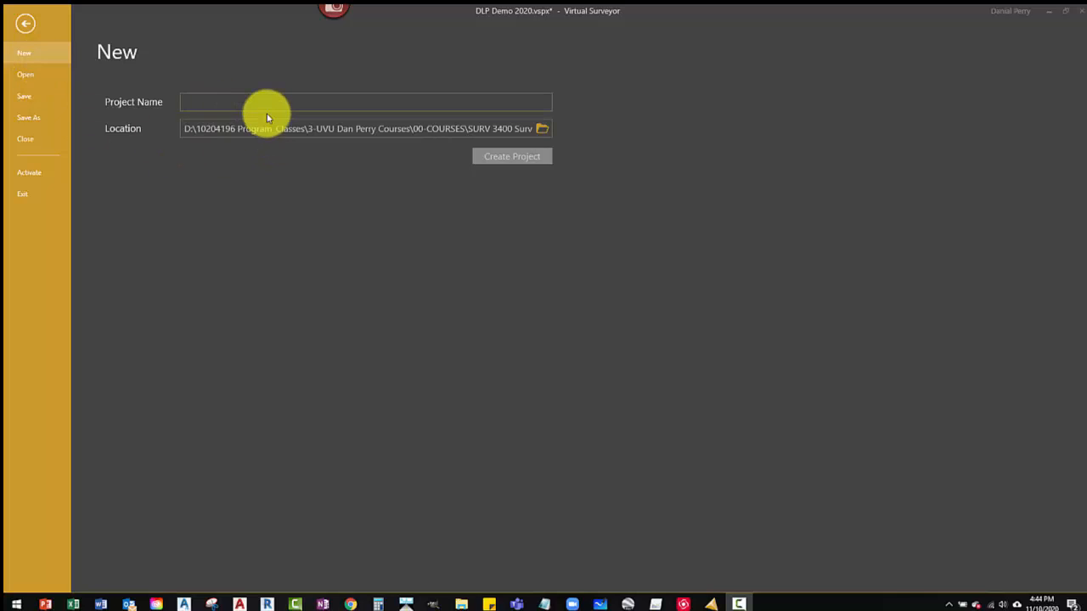
pyautogui.click(24, 23)
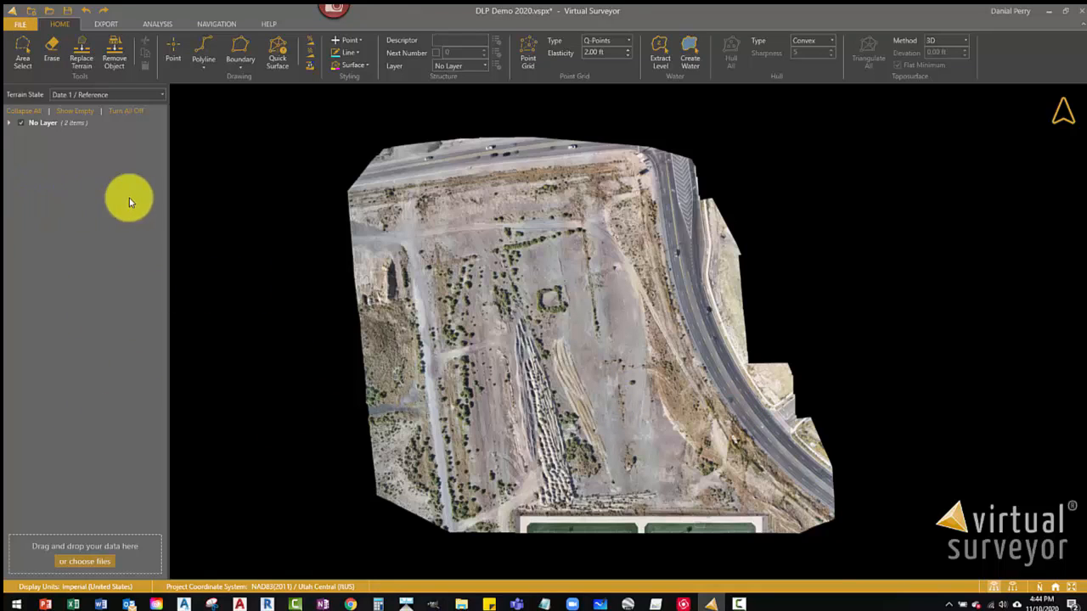
# - Expand No Layer and inspect the properties of the Team Tension DSM and transparent mosaic items
pyautogui.click(8, 126)
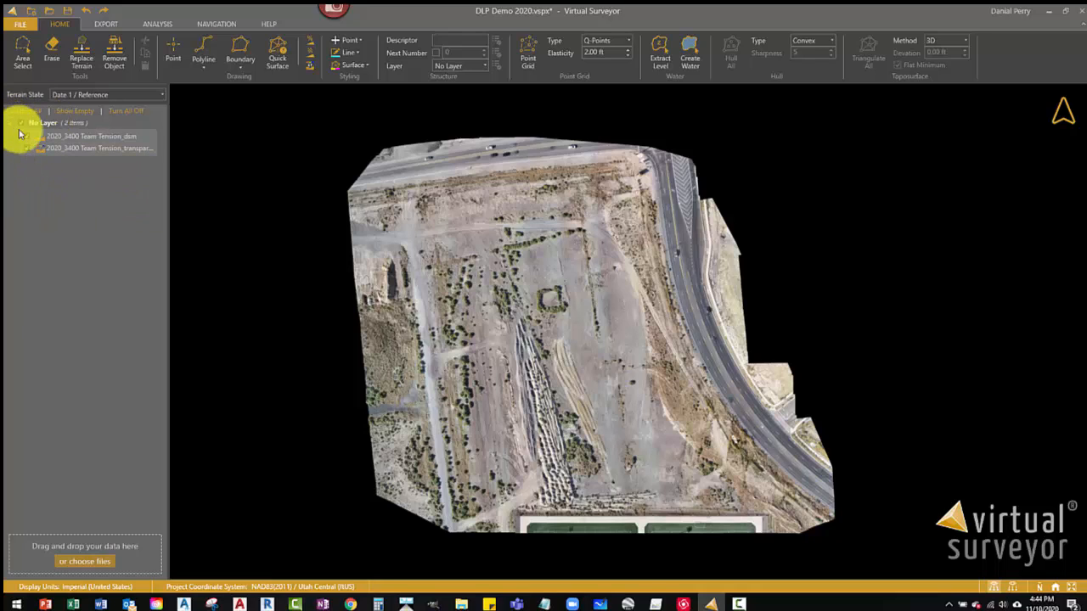
pyautogui.click(129, 137)
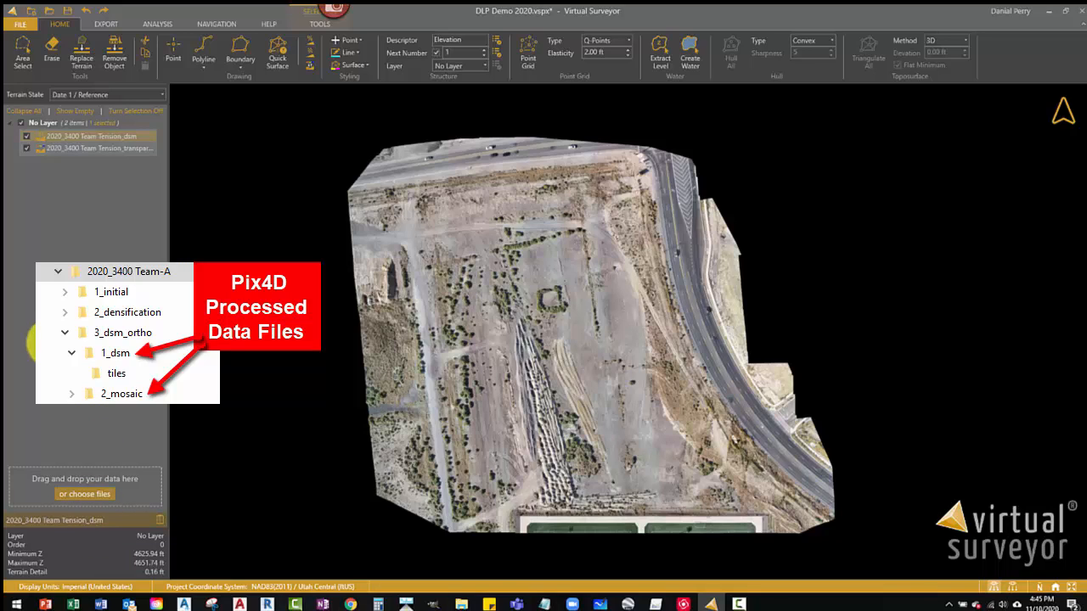
pyautogui.click(71, 149)
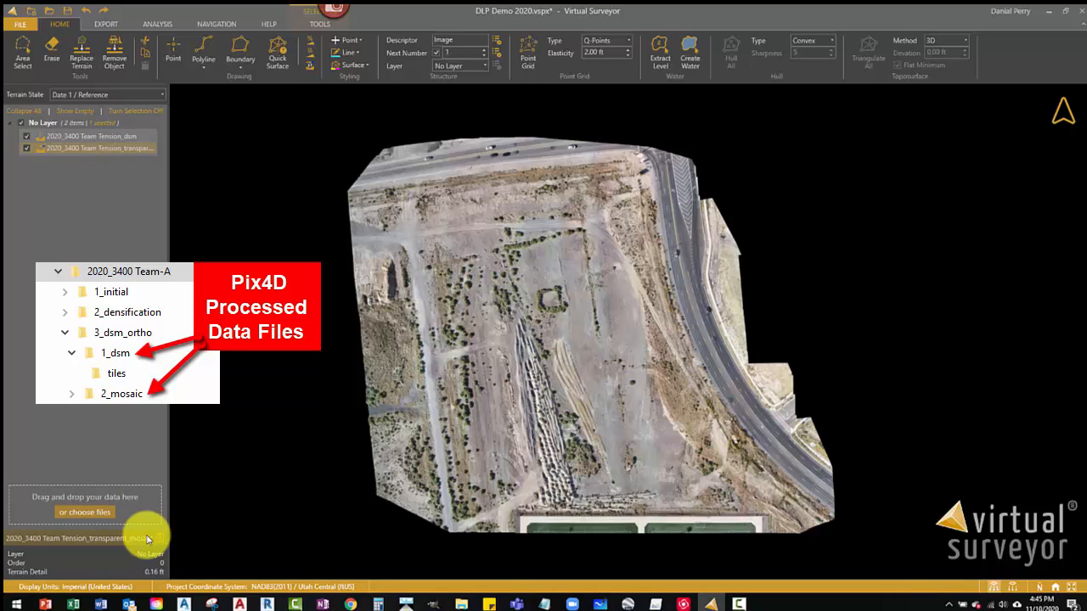
# - Toggle the transparent mosaic and the DSM off and on in turn to compare them, and collapse No Layer
pyautogui.click(25, 149)
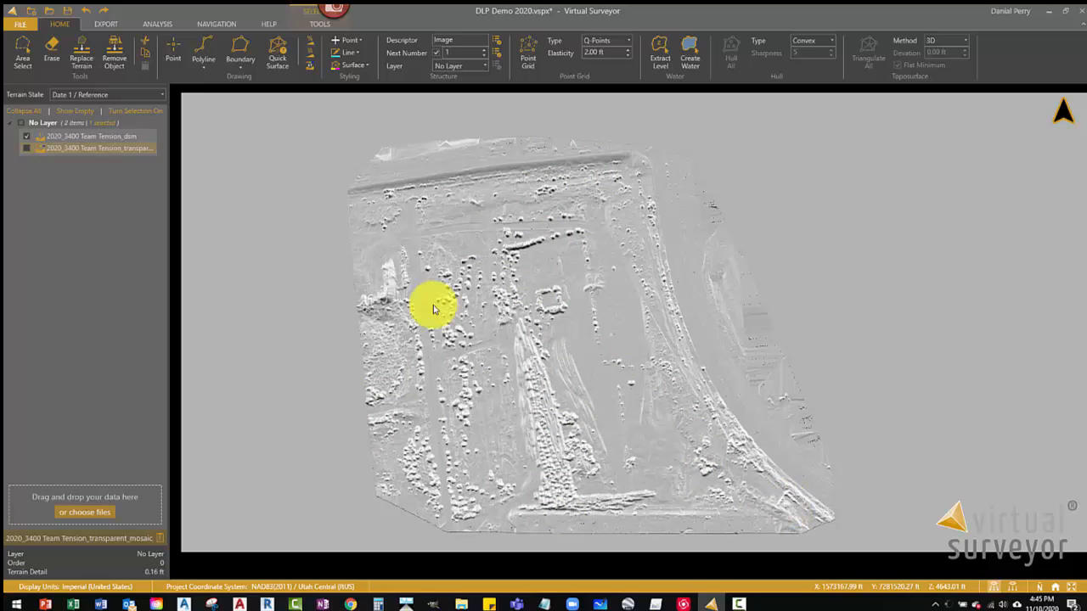
pyautogui.click(27, 148)
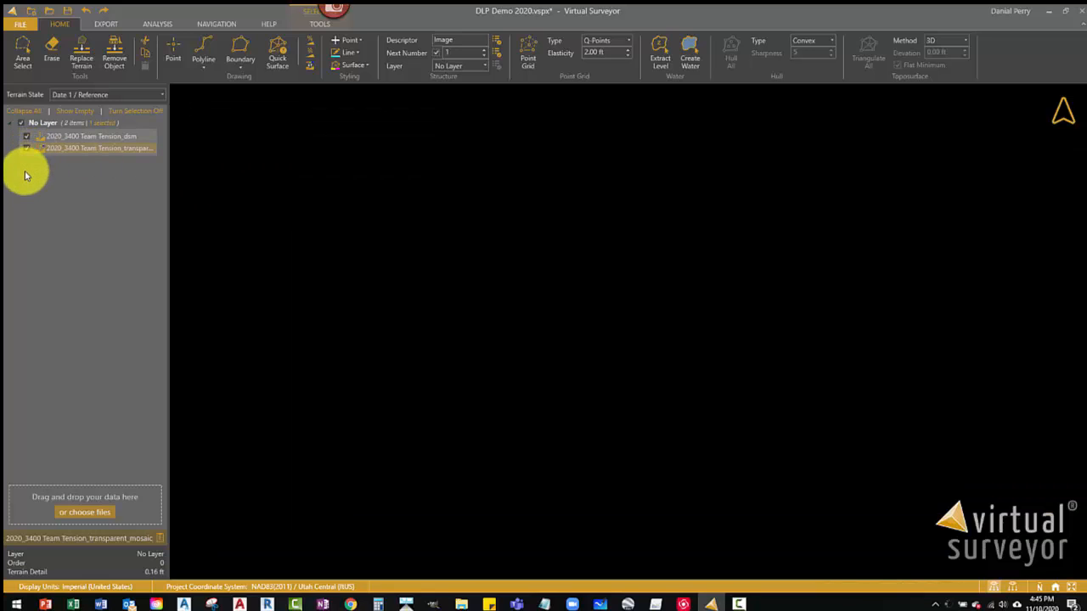
pyautogui.click(27, 136)
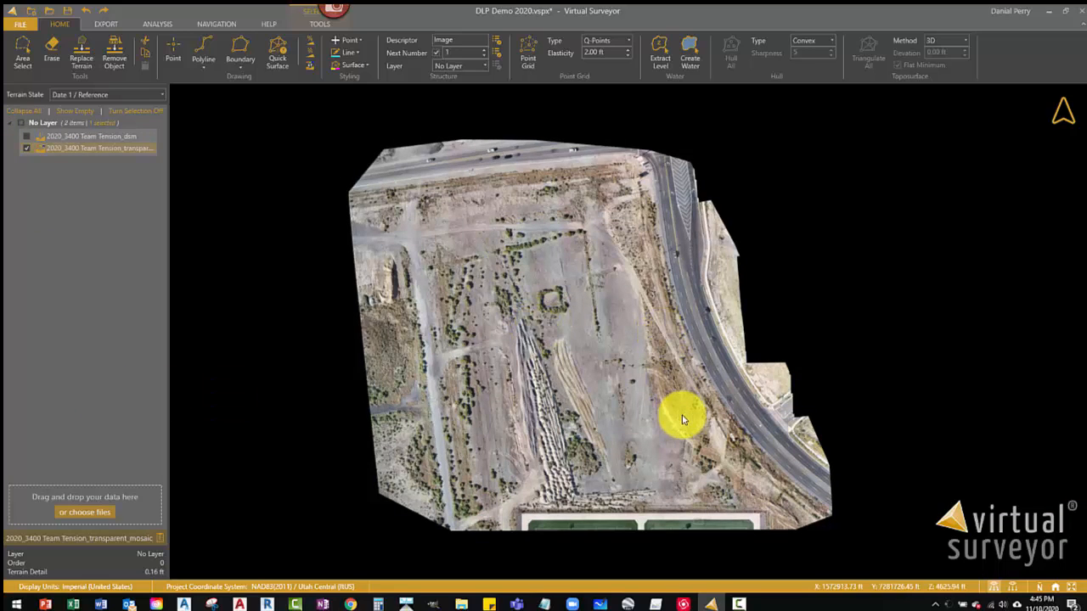
pyautogui.click(28, 136)
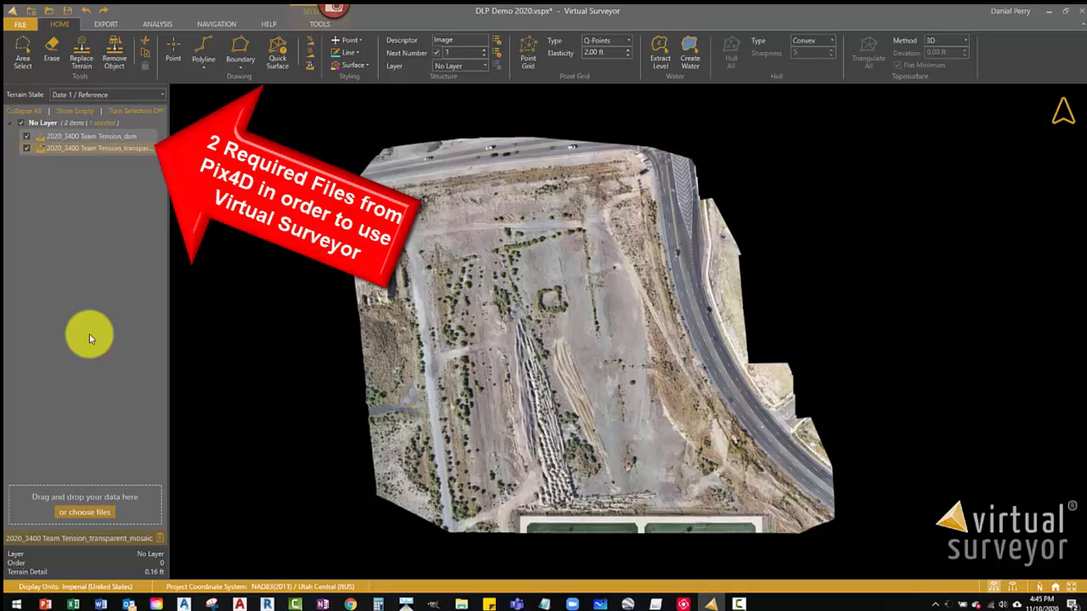
pyautogui.click(10, 124)
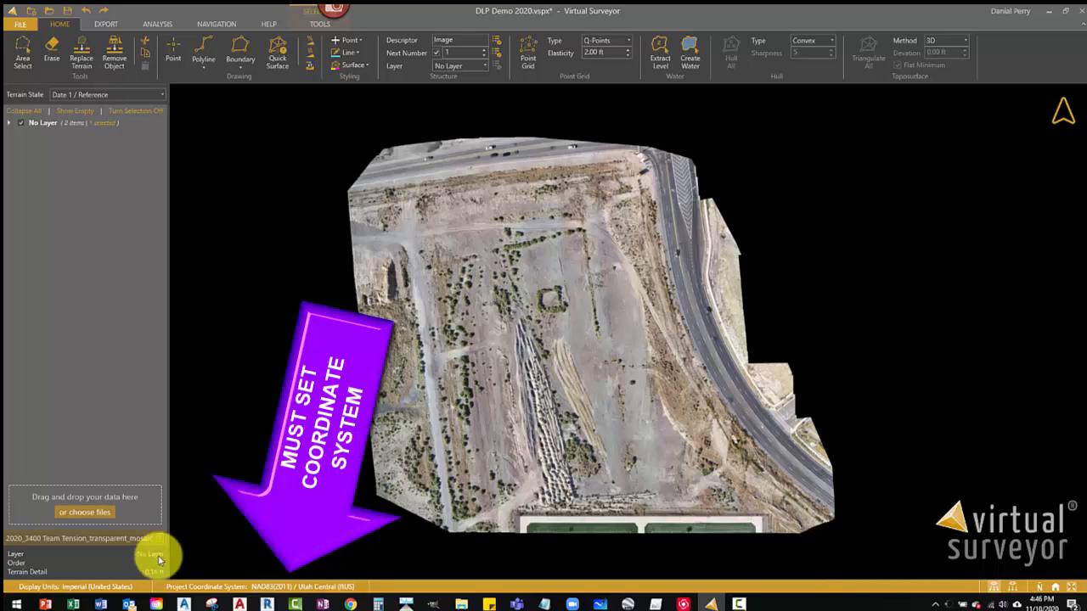
# - Set the project coordinate system to NAD83 / Utah Central (ft)
pyautogui.click(320, 587)
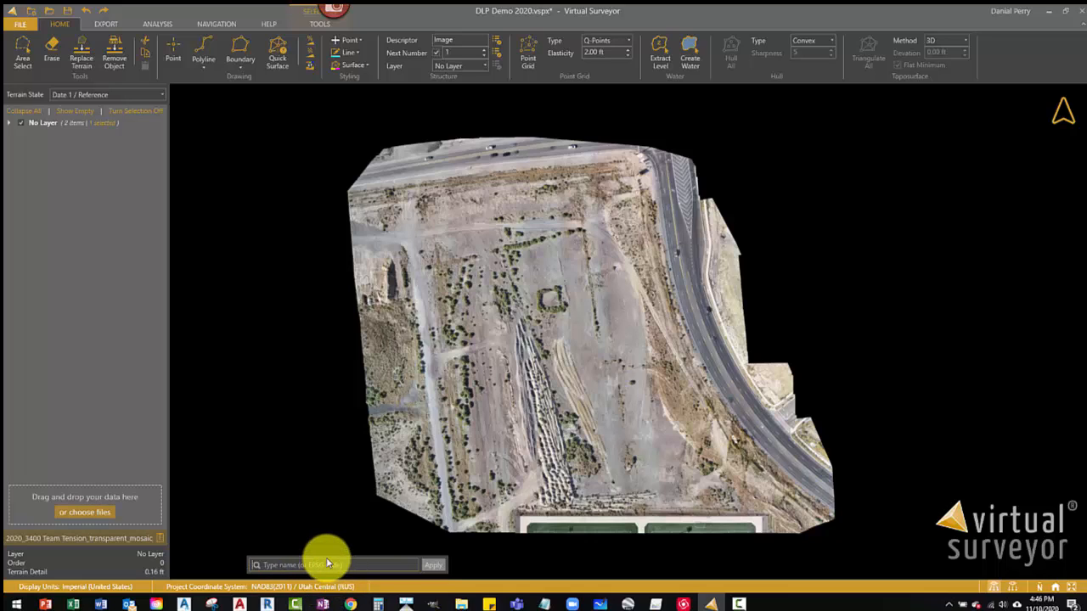
pyautogui.write('utah')
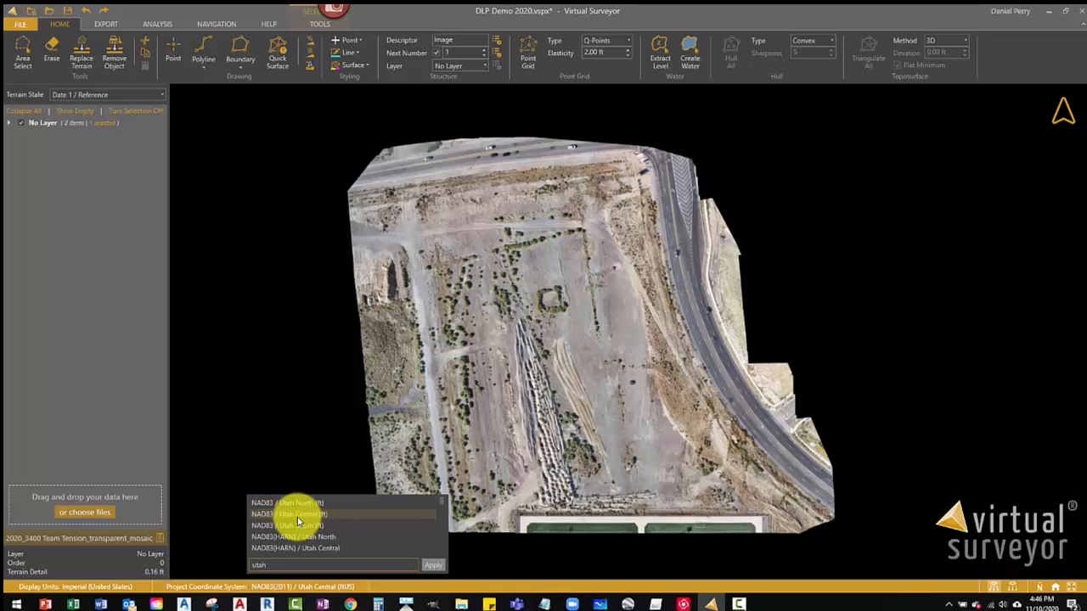
pyautogui.click(297, 518)
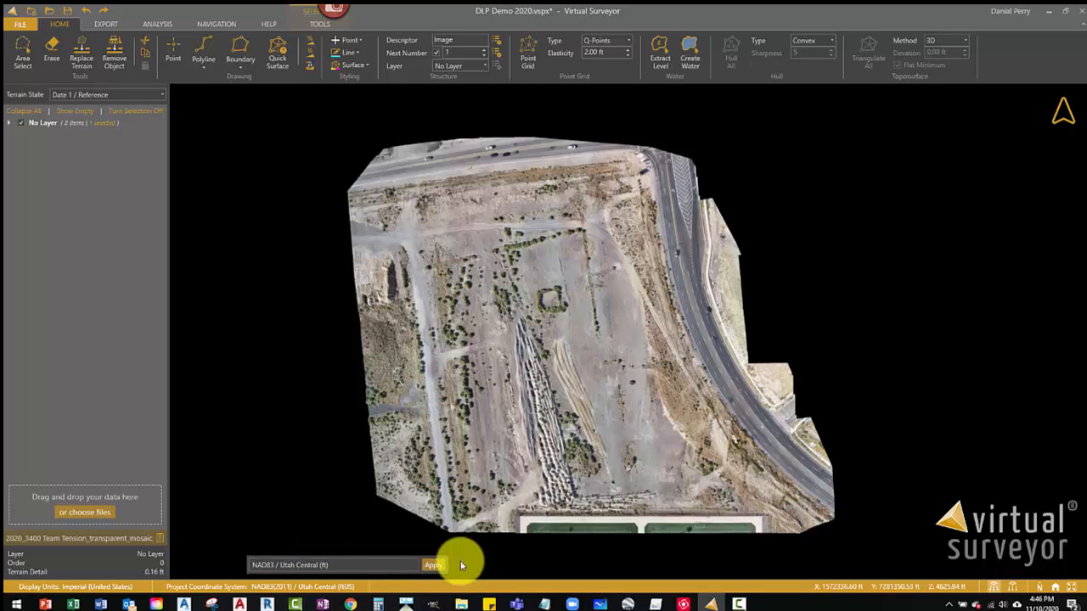
pyautogui.click(432, 565)
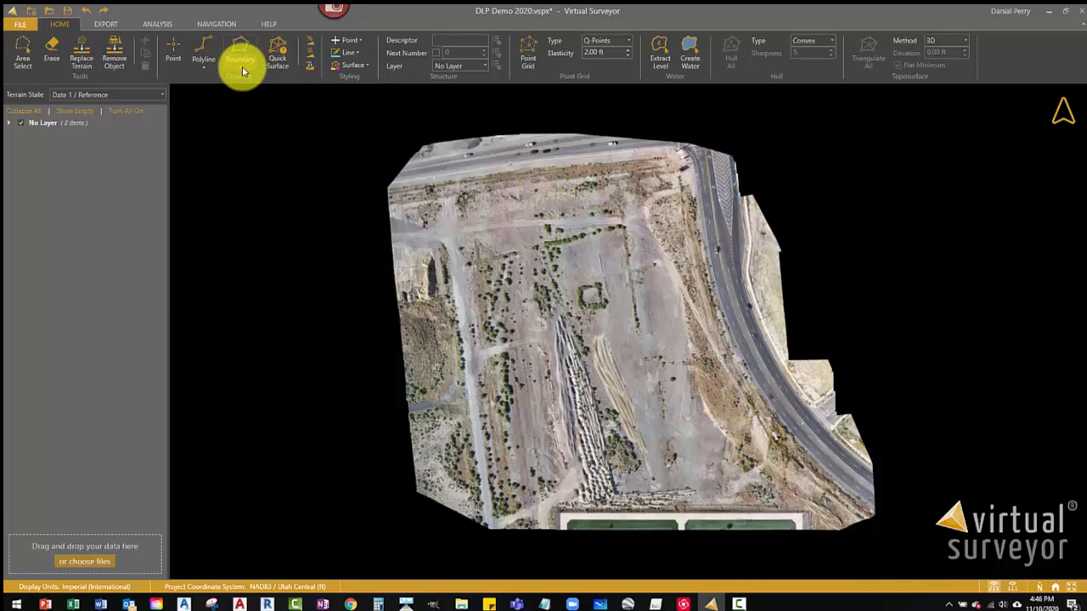
# - Make BOUNDARY the current layer and style new lines as magenta with Extra Thick thickness
pyautogui.click(486, 65)
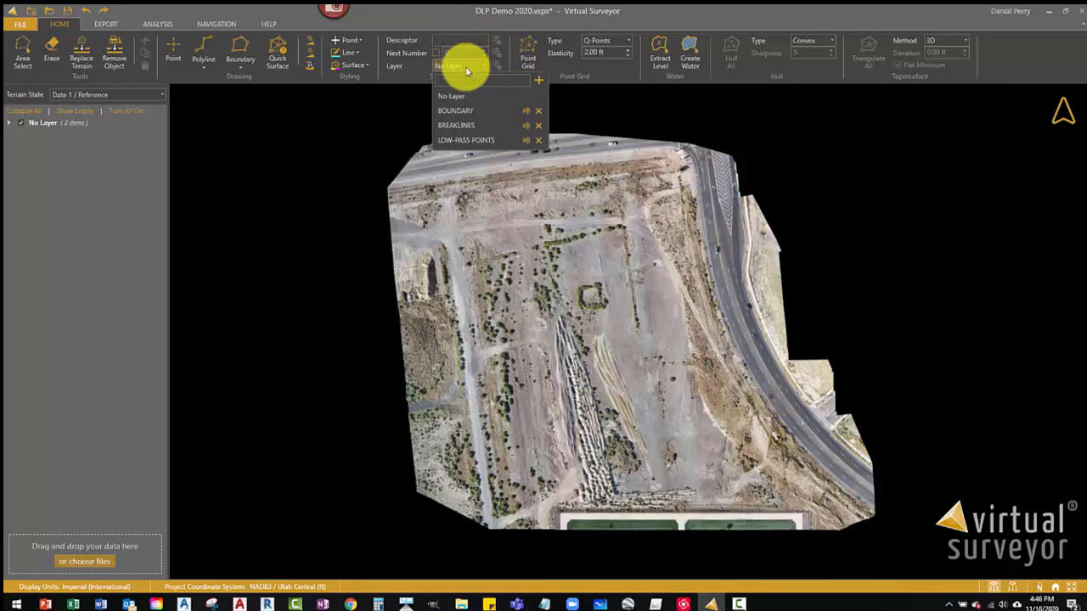
pyautogui.click(463, 112)
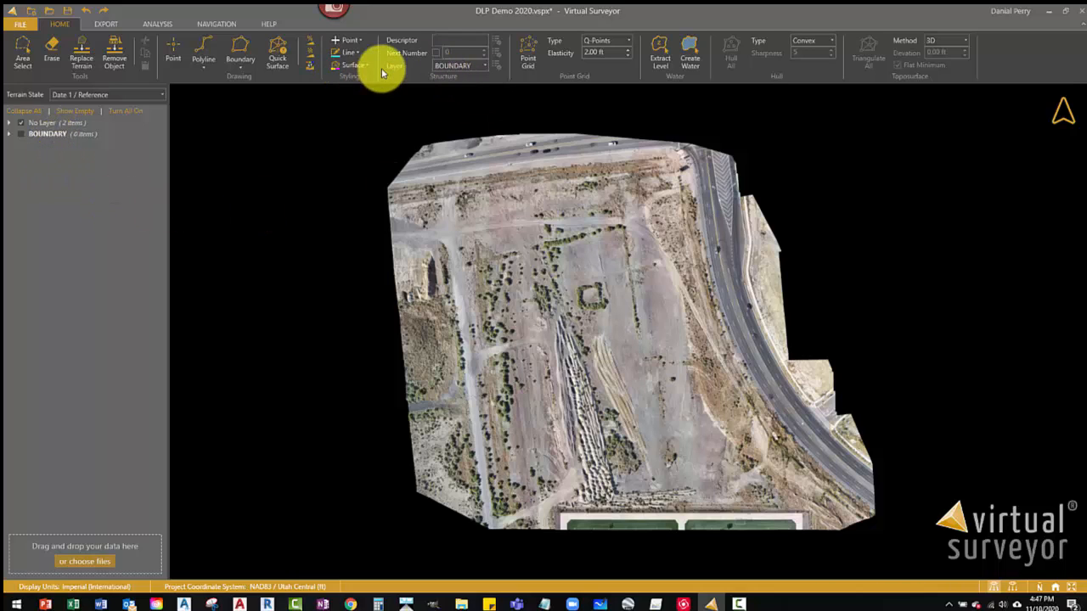
pyautogui.click(353, 53)
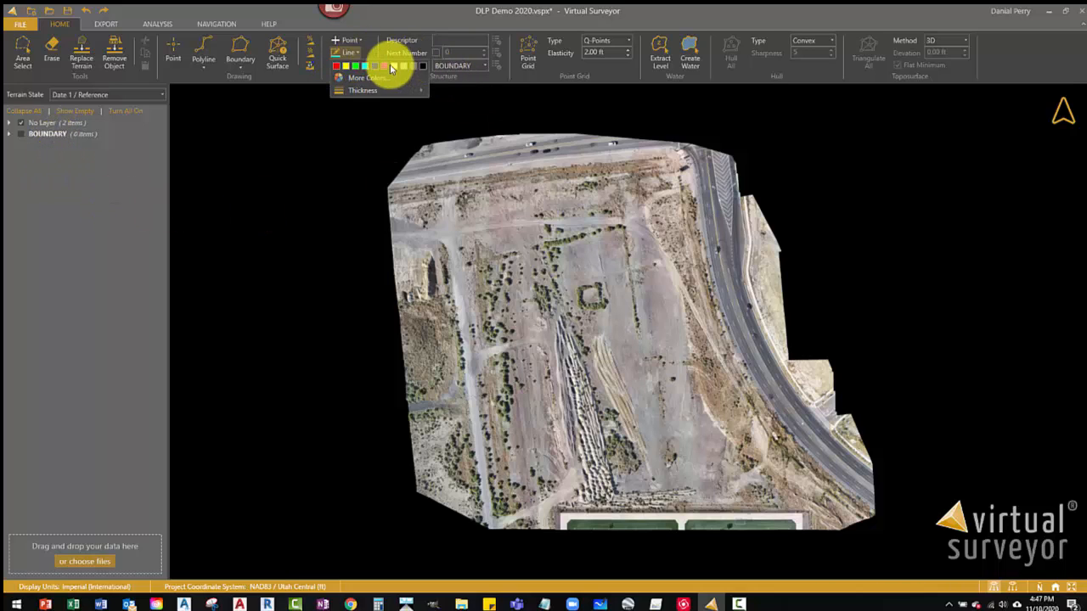
pyautogui.click(386, 66)
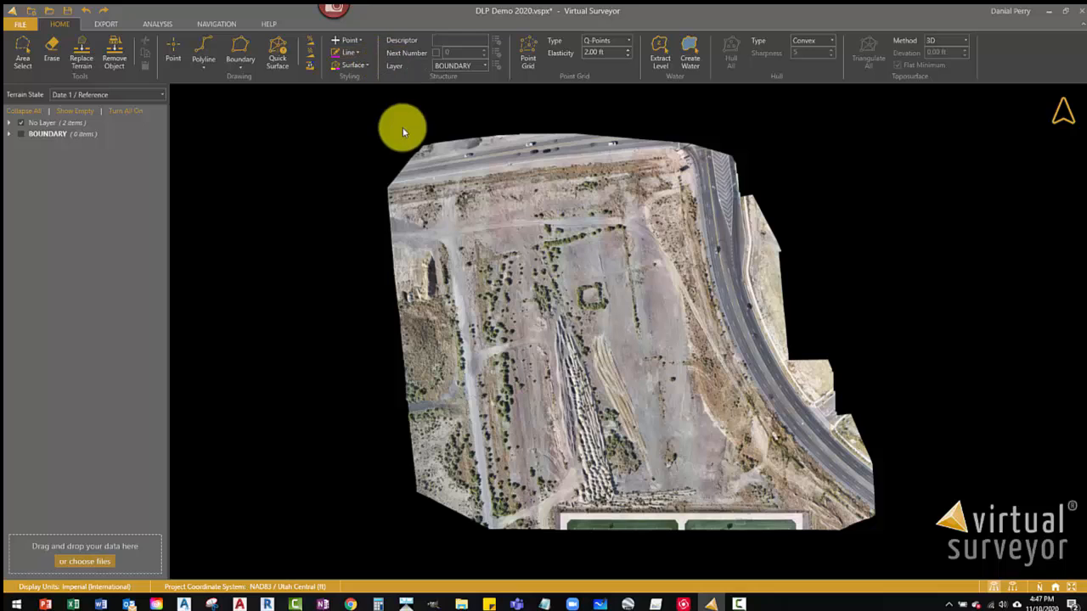
pyautogui.click(356, 53)
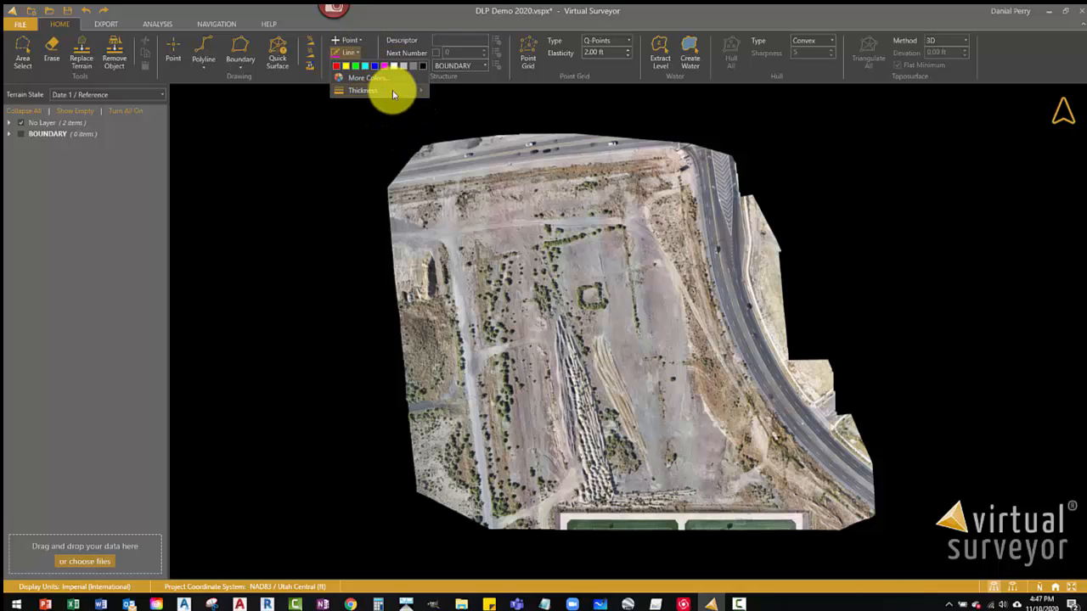
pyautogui.moveTo(417, 91)
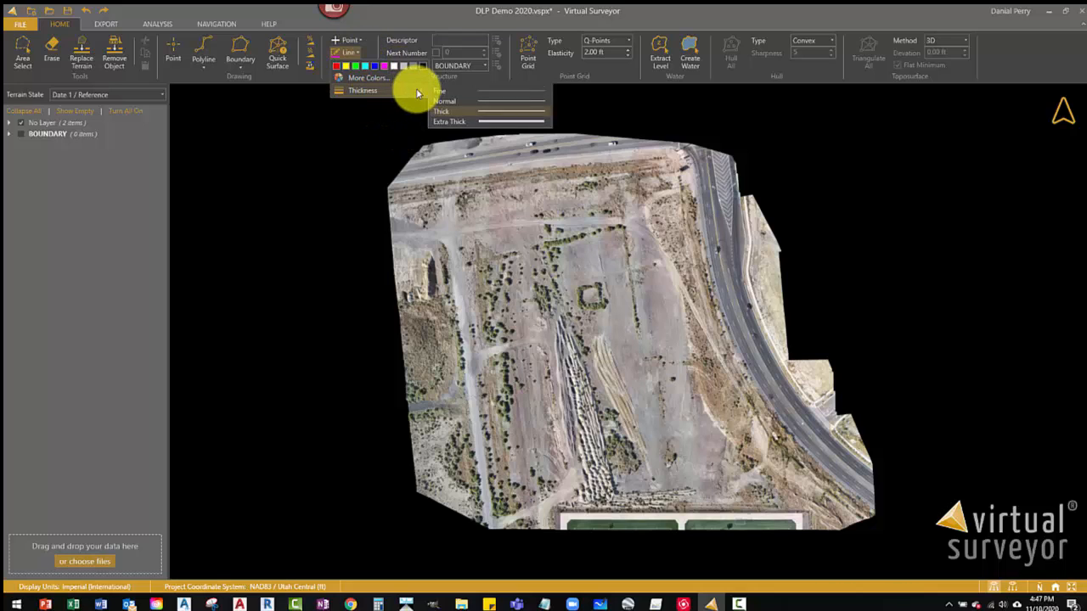
pyautogui.click(497, 120)
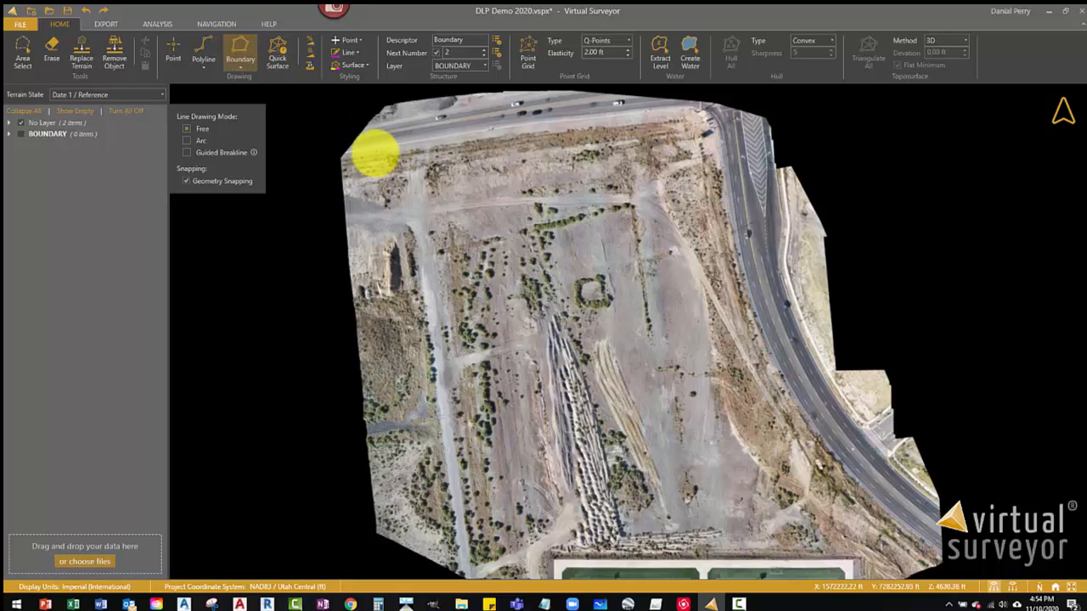
# - Draw a closed eight-vertex boundary around the site, following both road edges and passing just north of the sports field, about 3,104 ft in perimeter
pyautogui.click(377, 153)
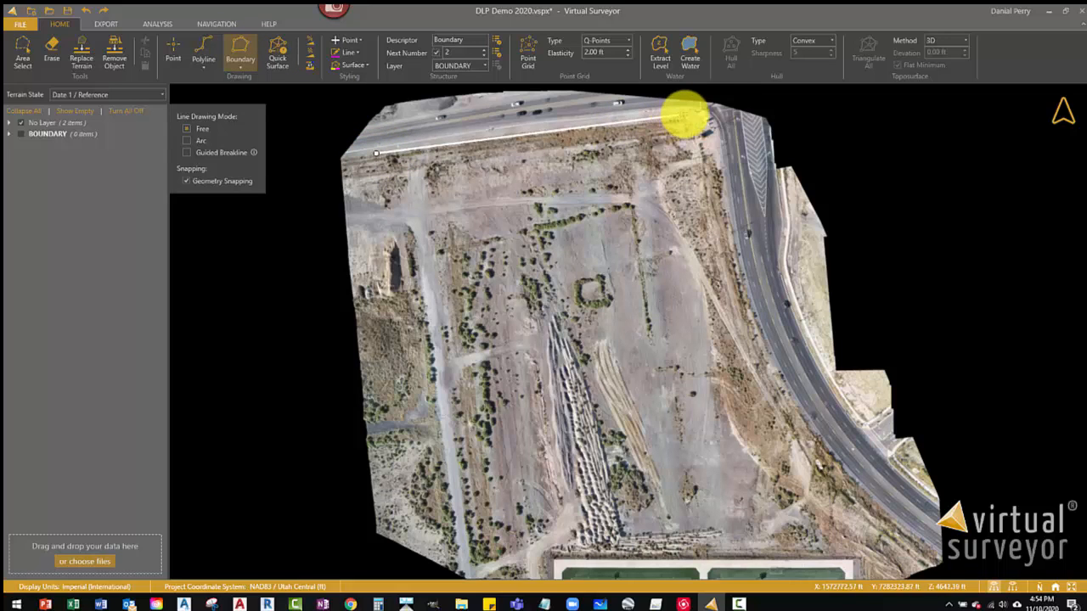
pyautogui.click(684, 113)
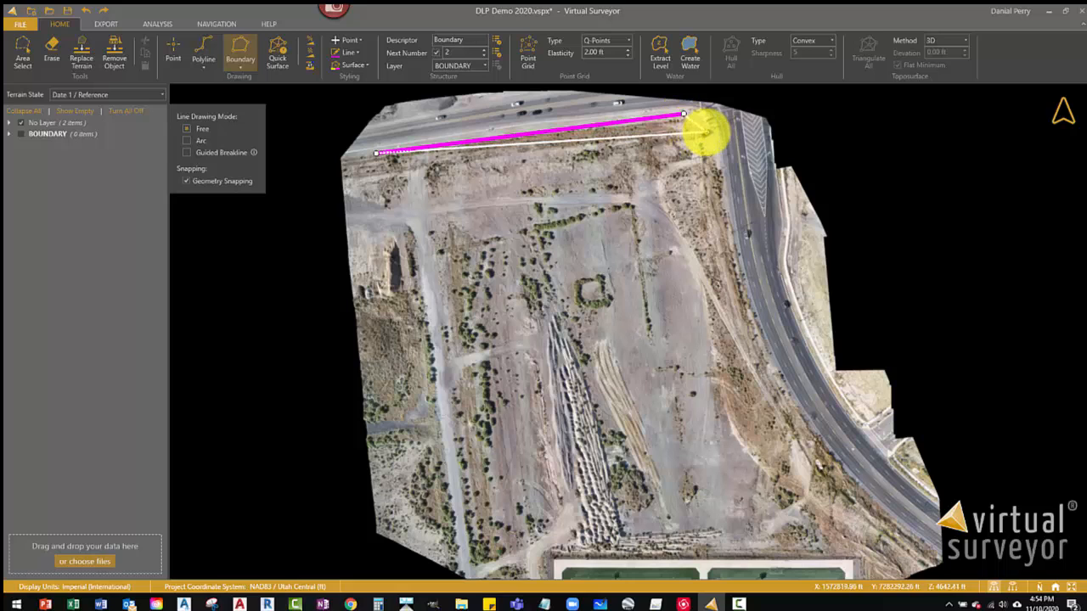
pyautogui.click(707, 133)
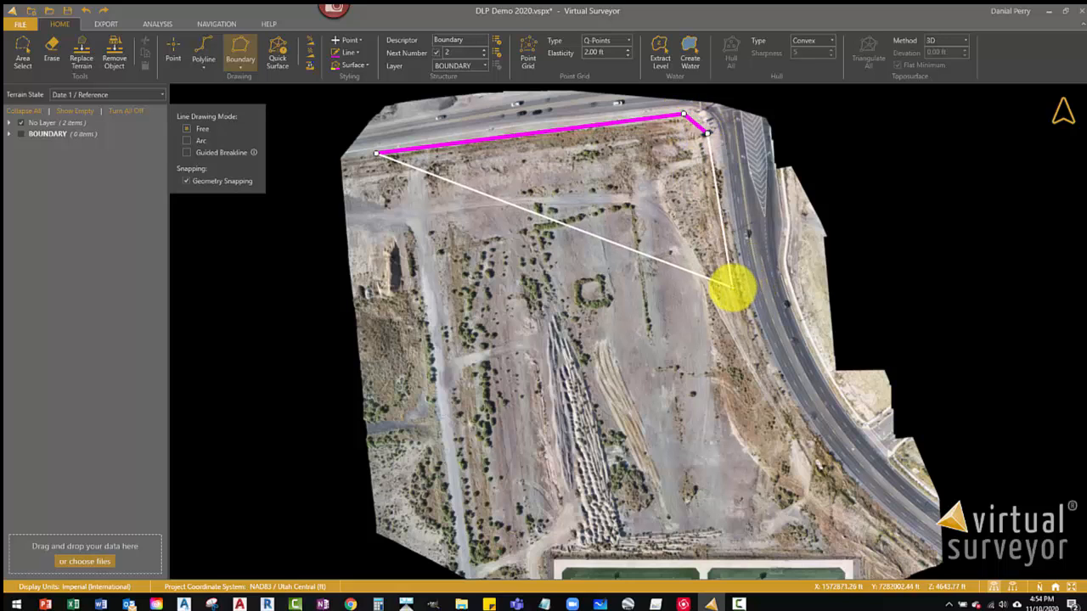
pyautogui.click(732, 287)
pyautogui.click(774, 384)
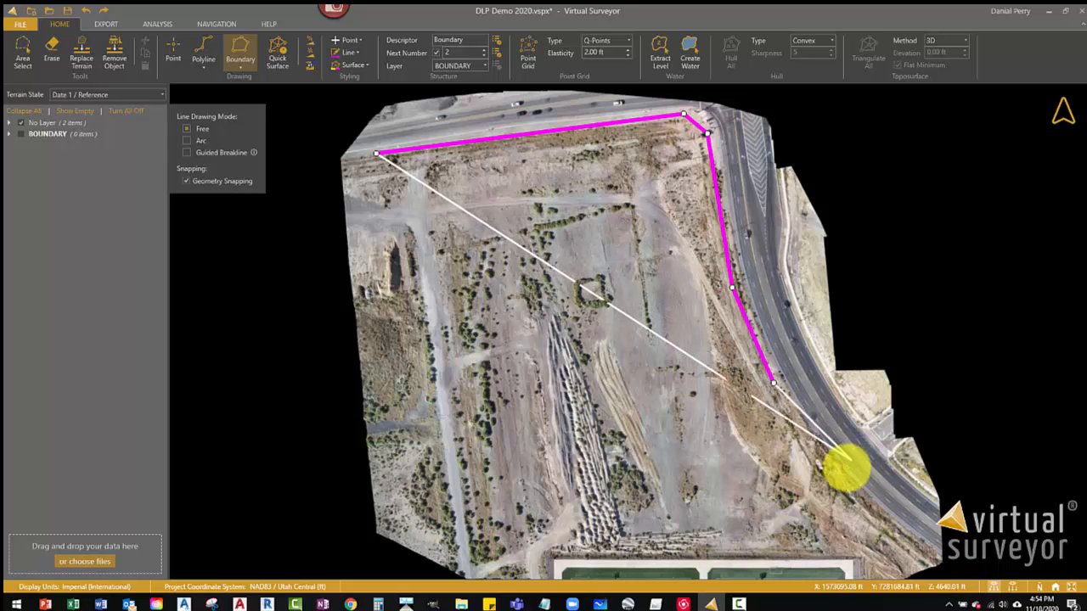
pyautogui.click(824, 460)
pyautogui.click(893, 537)
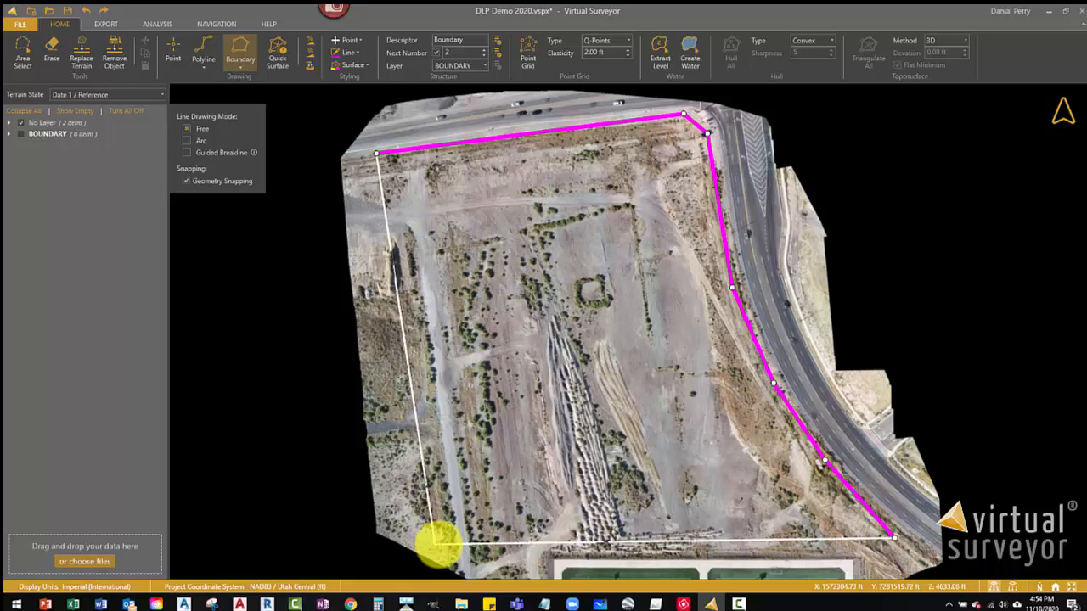
pyautogui.click(432, 545)
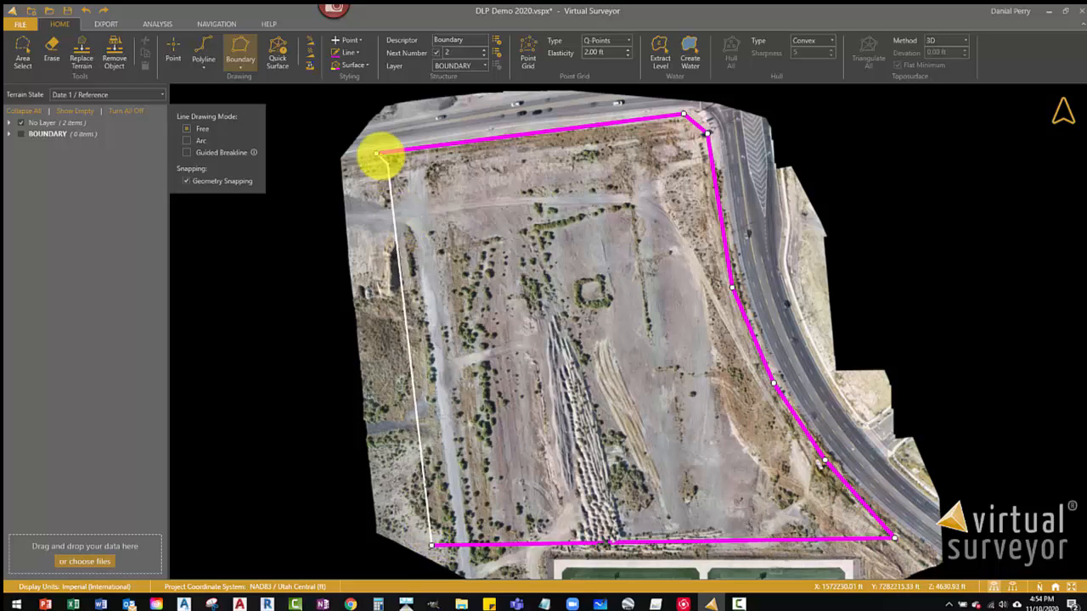
pyautogui.click(377, 154)
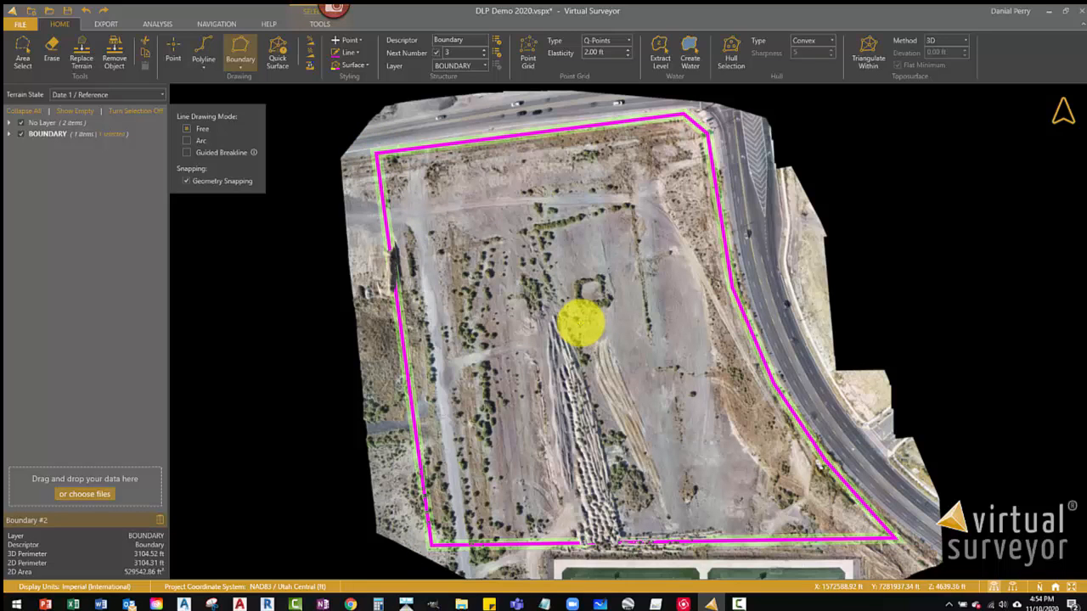
# - Toggle the BOUNDARY layer off and back on, and end boundary drawing with nothing selected
pyautogui.click(22, 135)
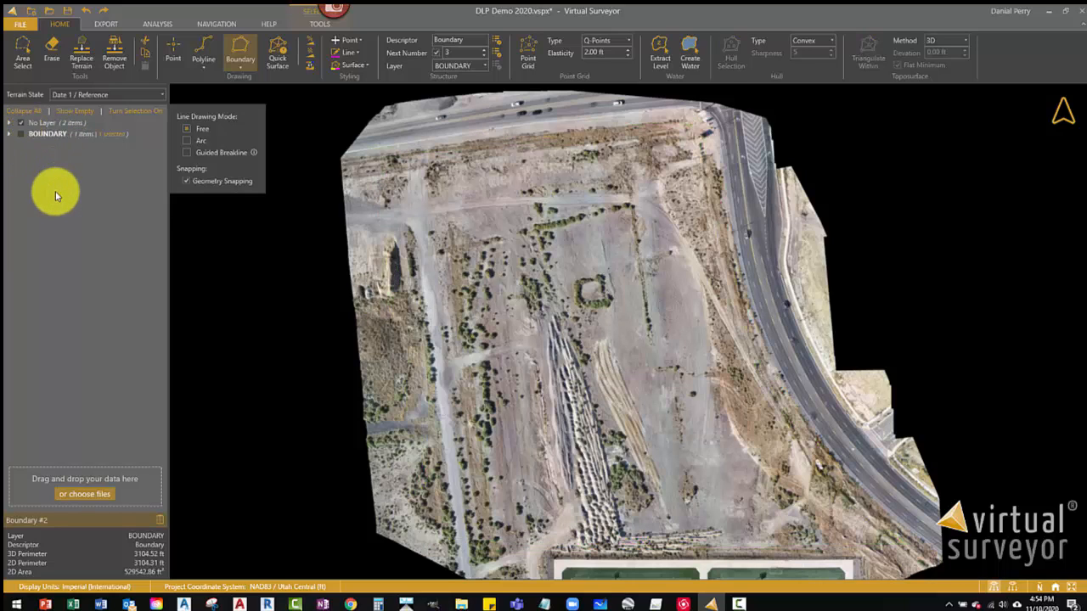
pyautogui.click(21, 136)
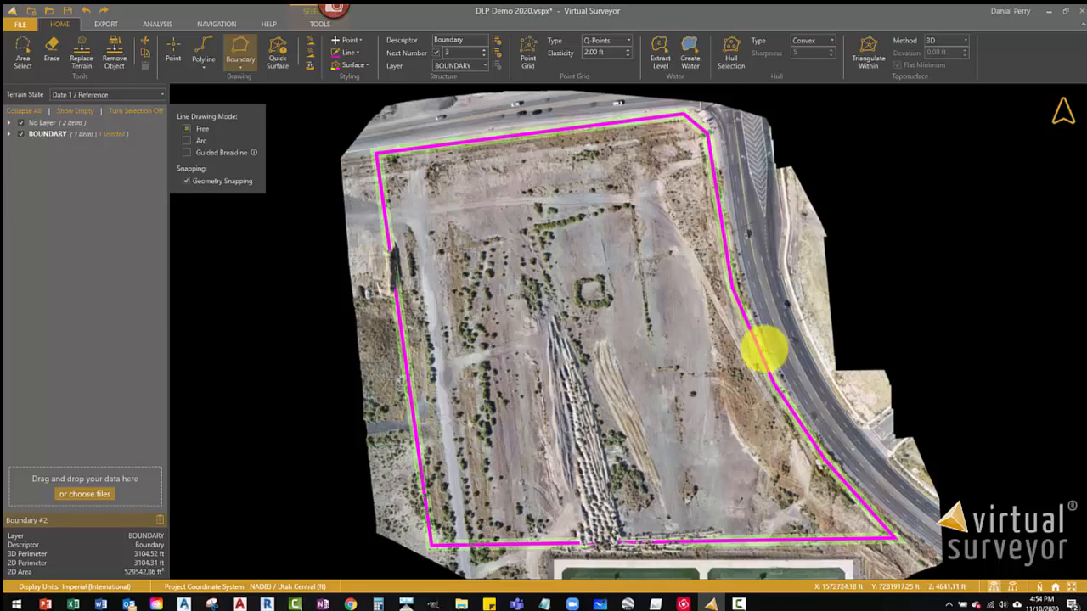
pyautogui.press('Escape')
pyautogui.press('Escape')
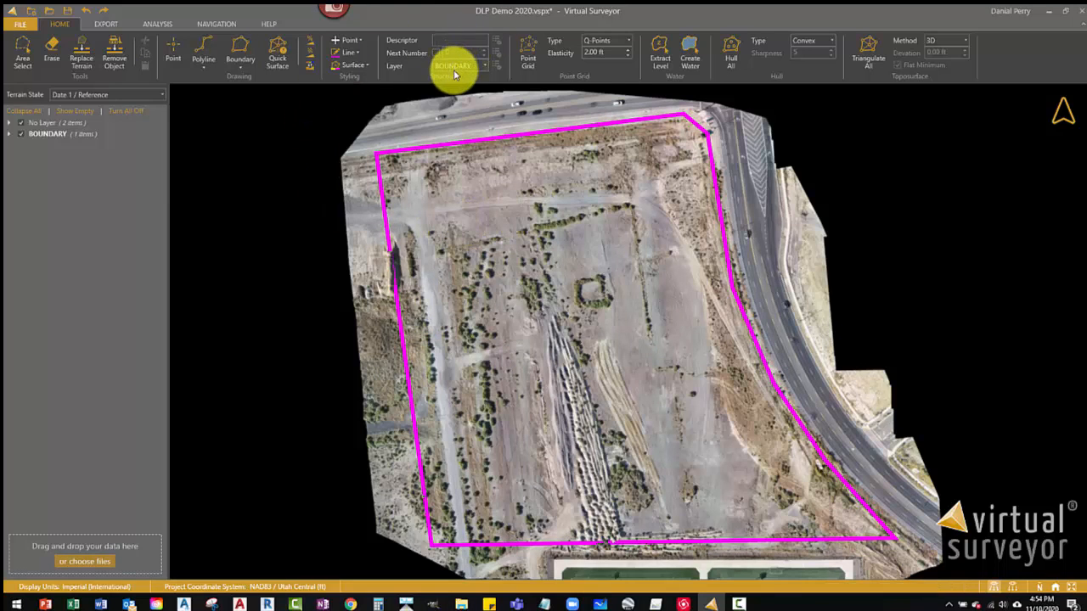
# - Make LOW-PASS POINTS the current layer and examine the shrubs near the middle of the site
pyautogui.click(485, 66)
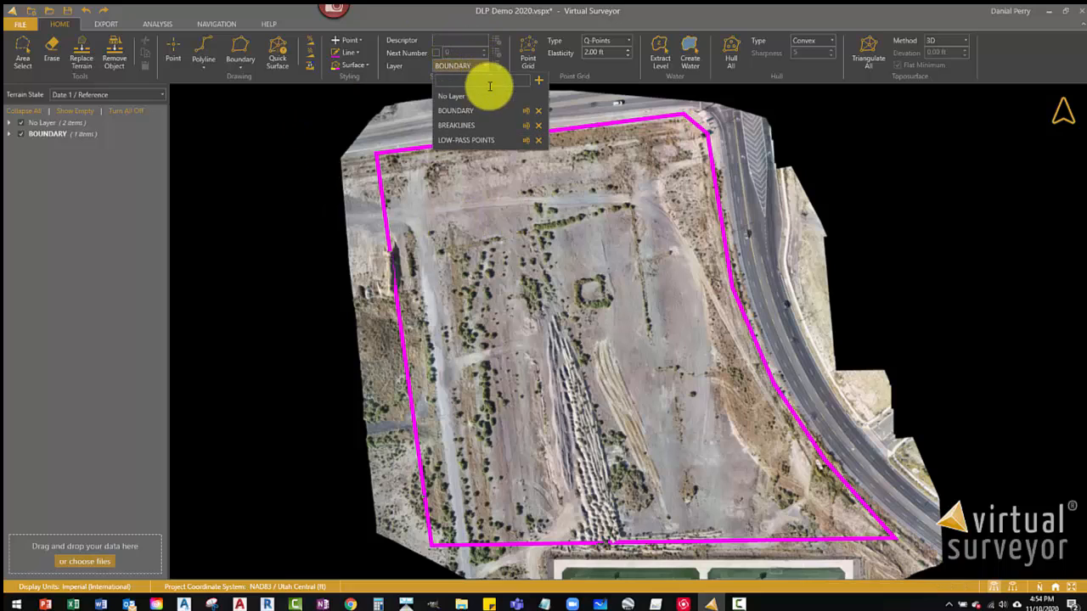
pyautogui.click(483, 143)
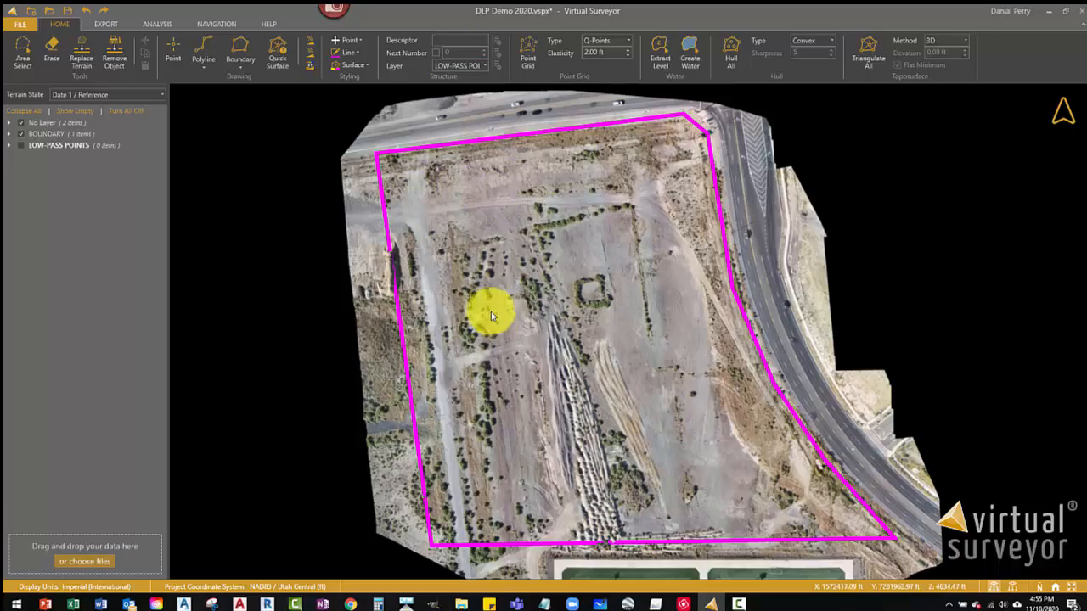
pyautogui.scroll(8, 491, 312)
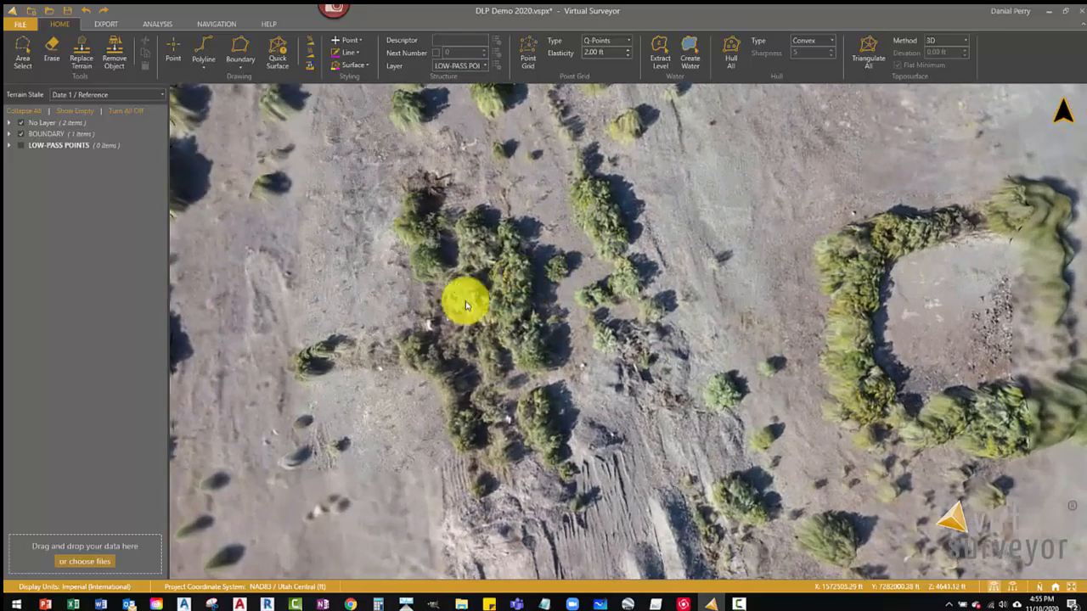
pyautogui.scroll(-4, 624, 305)
pyautogui.scroll(3, 607, 306)
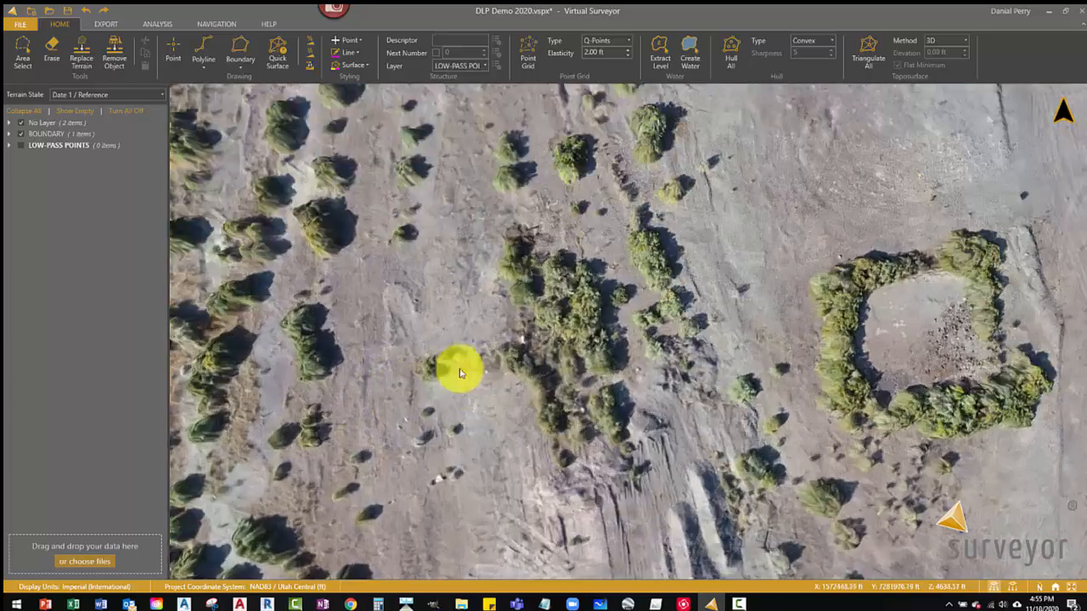
# - Examine the shrubs across the site from an oblique 3D angle and return to a top view of the whole site
pyautogui.moveTo(461, 372); pyautogui.dragTo(696, 315)
pyautogui.scroll(-3, 563, 327)
pyautogui.moveTo(461, 322)
pyautogui.mouseDown(button='middle')
pyautogui.moveTo(561, 274)
pyautogui.moveTo(596, 314)
pyautogui.moveTo(563, 403)
pyautogui.moveTo(554, 481)
pyautogui.moveTo(549, 470)
pyautogui.mouseUp(button='middle')
pyautogui.moveTo(568, 353)
pyautogui.mouseDown(button='middle')
pyautogui.moveTo(564, 386)
pyautogui.moveTo(566, 315)
pyautogui.moveTo(569, 334)
pyautogui.mouseUp(button='middle')
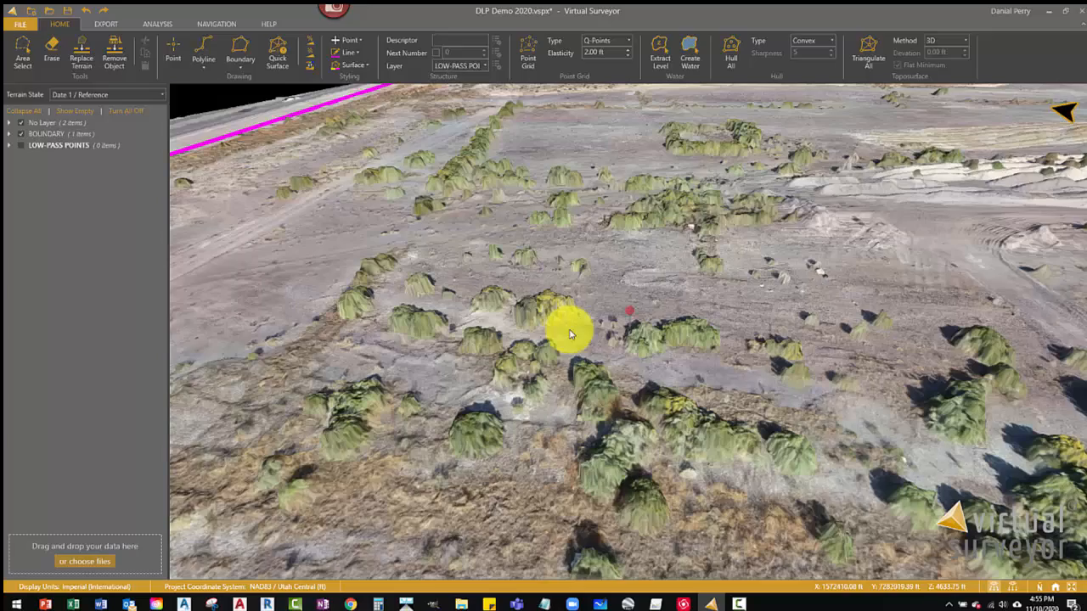
pyautogui.scroll(-10, 653, 311)
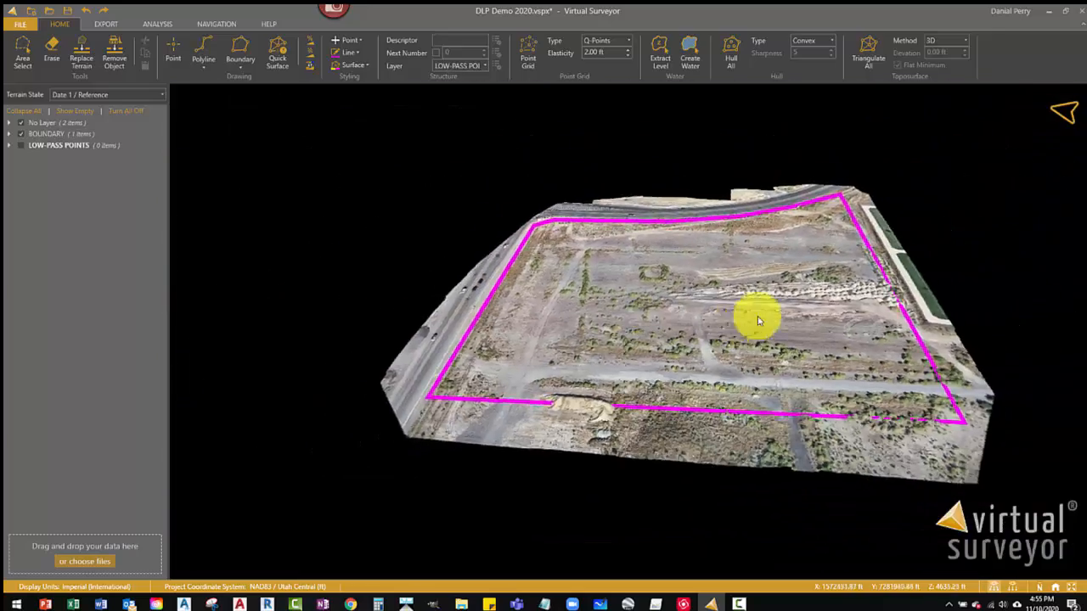
pyautogui.moveTo(758, 321); pyautogui.dragTo(620, 340, button='middle')
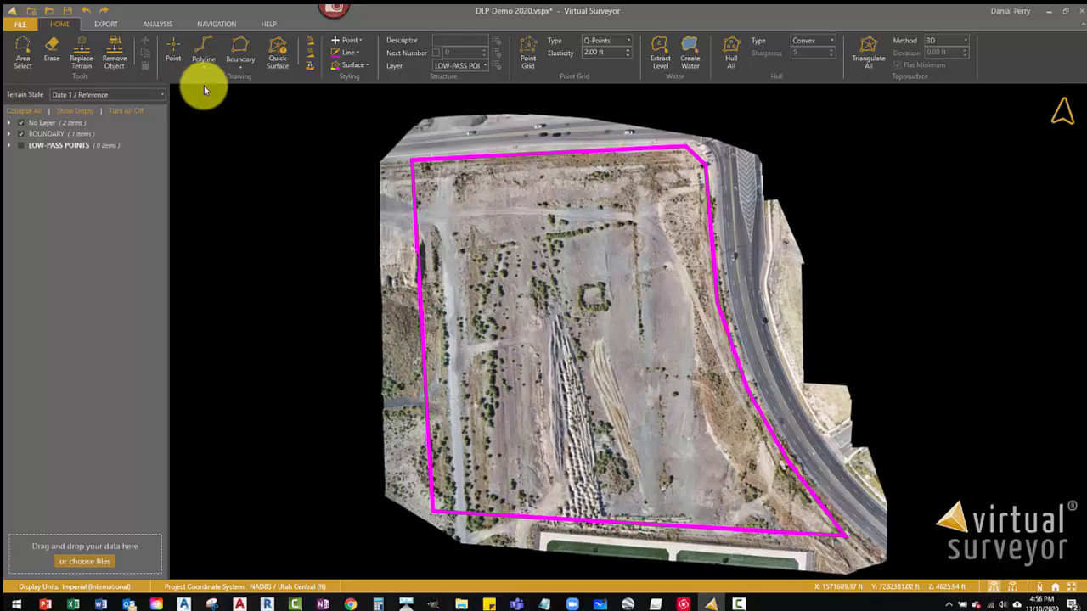
# - Rename the LOW-PASS POINTS layer as LP-PNTS and keep it as the current layer
pyautogui.click(486, 65)
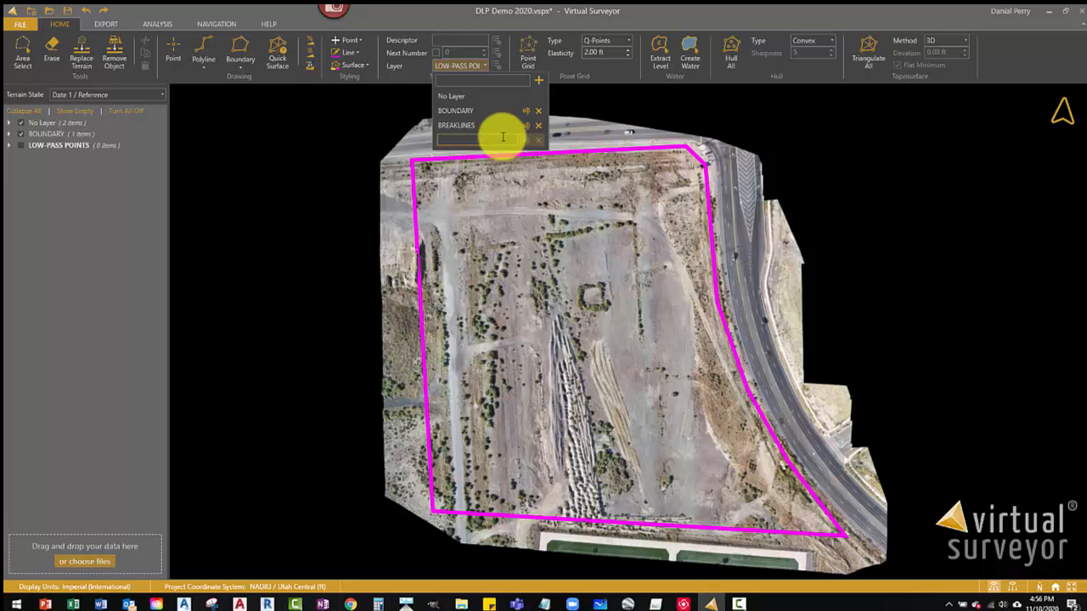
pyautogui.write('LP-PNTS')
pyautogui.press('Return')
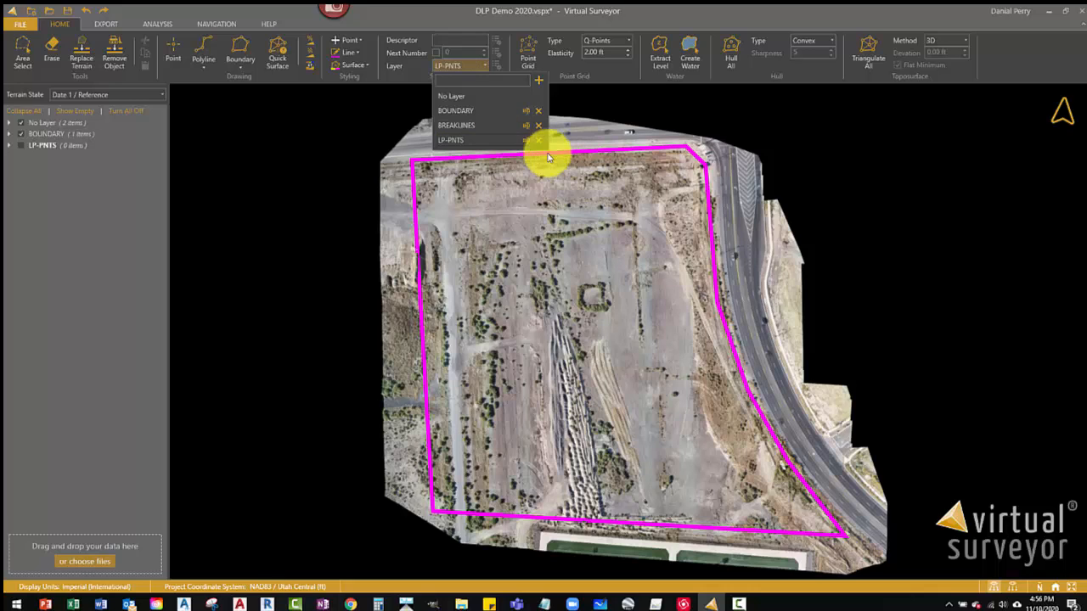
pyautogui.click(482, 139)
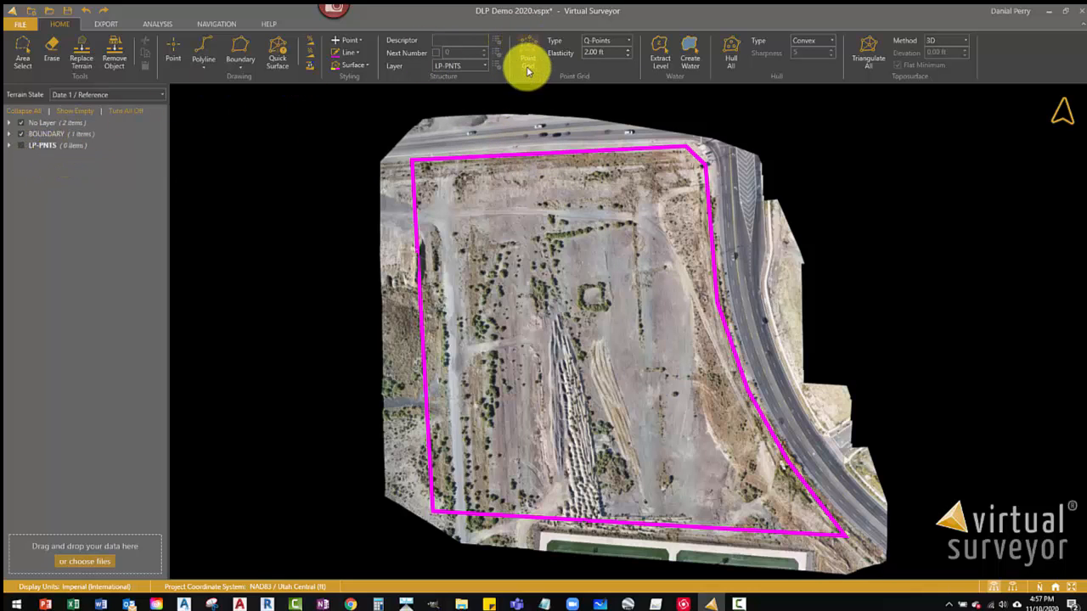
# - Generate a low-pass point grid with a 50 ft grid size inside the magenta site boundary
pyautogui.click(628, 41)
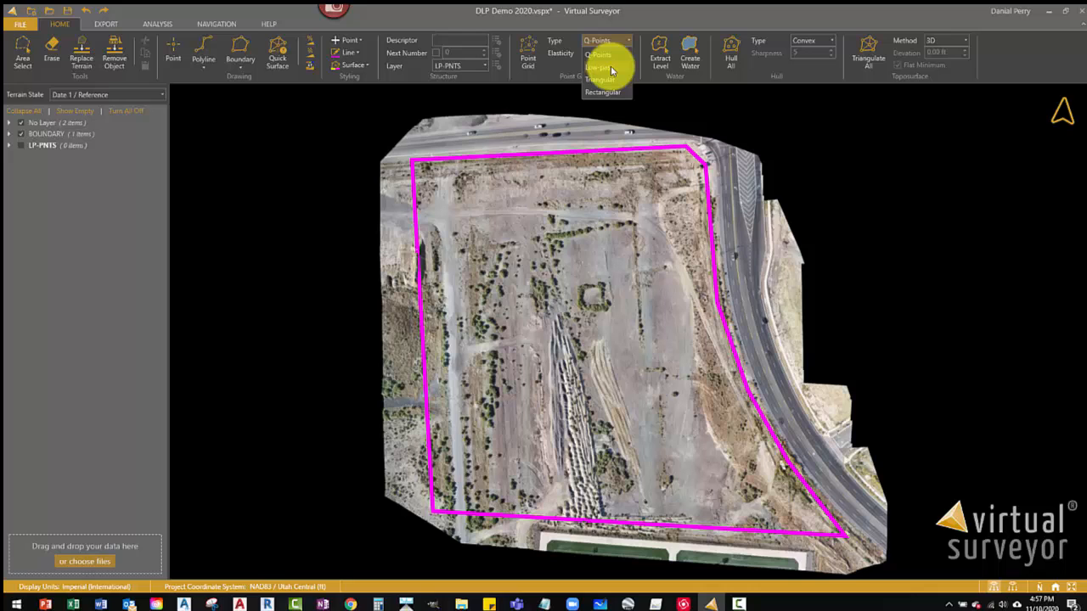
pyautogui.click(611, 67)
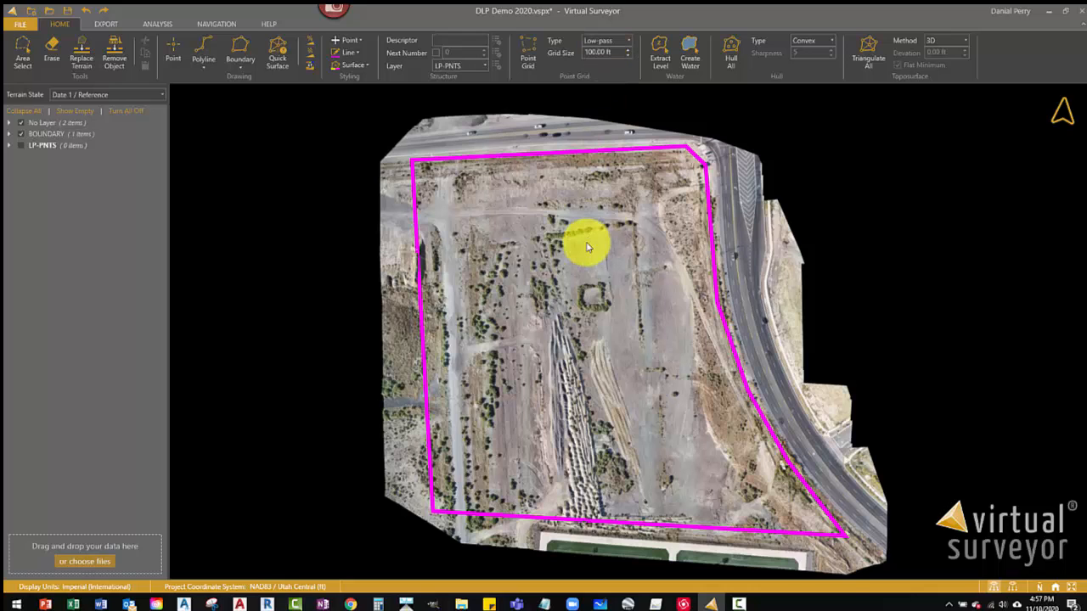
pyautogui.click(629, 55)
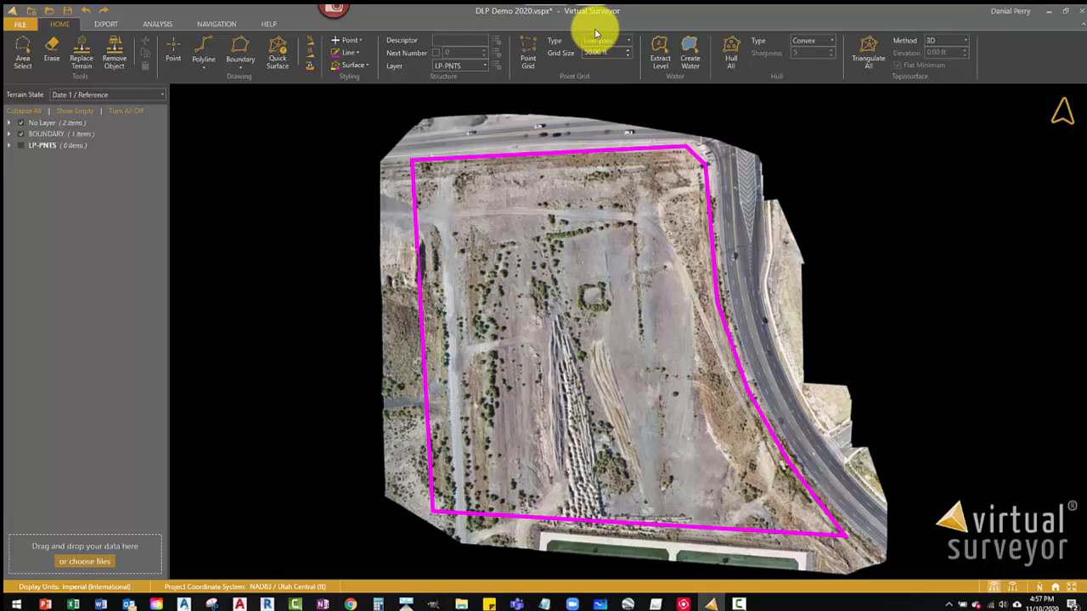
pyautogui.click(502, 156)
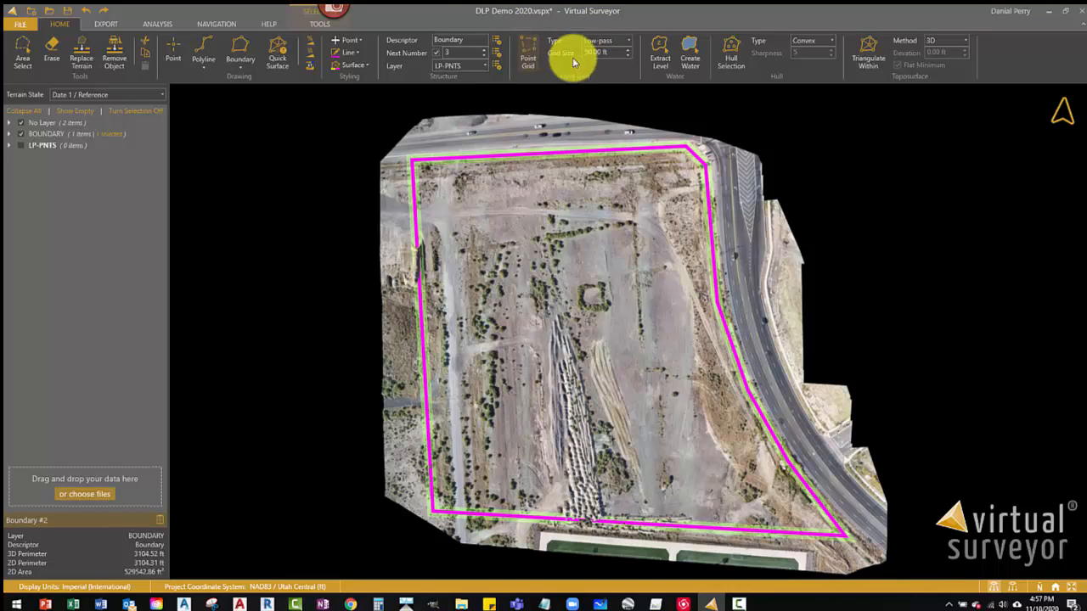
pyautogui.click(533, 53)
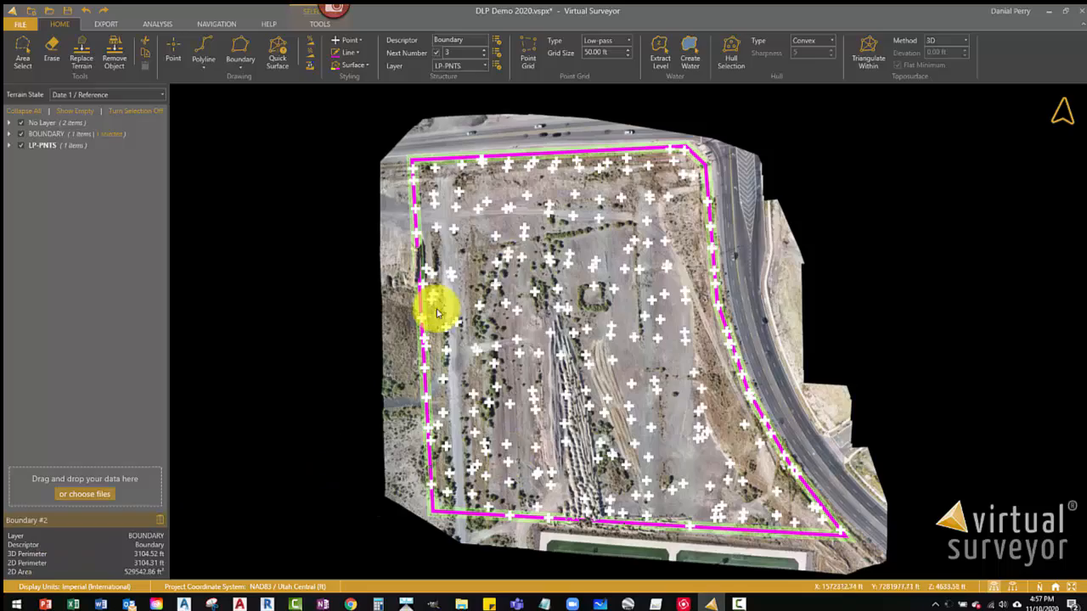
# - Examine how the low-pass points fall between the shrubs and along the dirt roads in the western and northern parts of the site
pyautogui.scroll(5, 501, 310)
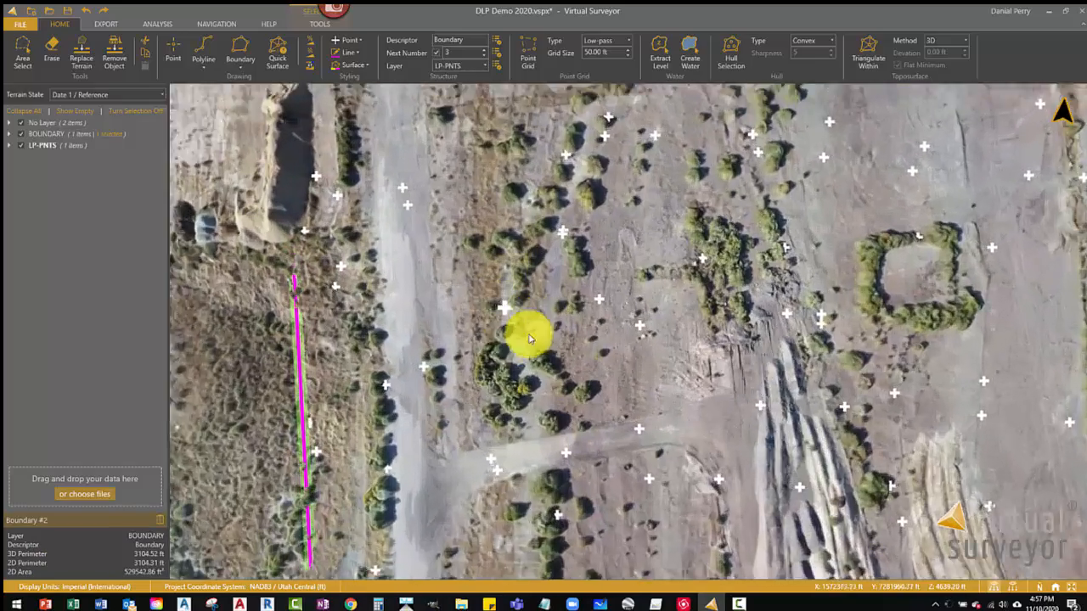
pyautogui.scroll(-5, 518, 310)
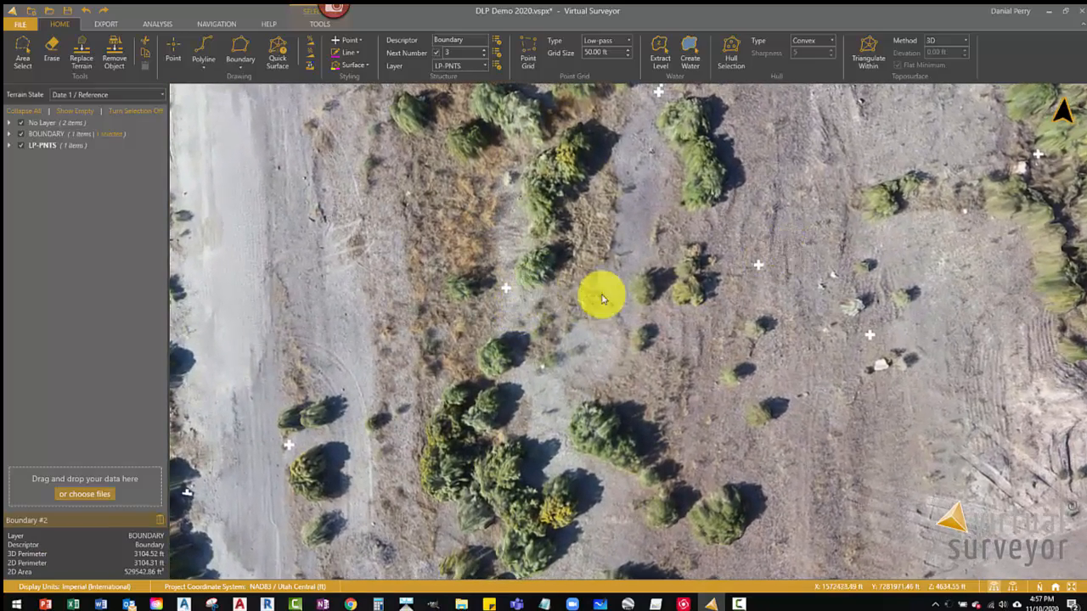
pyautogui.scroll(3, 558, 341)
pyautogui.scroll(5, 695, 199)
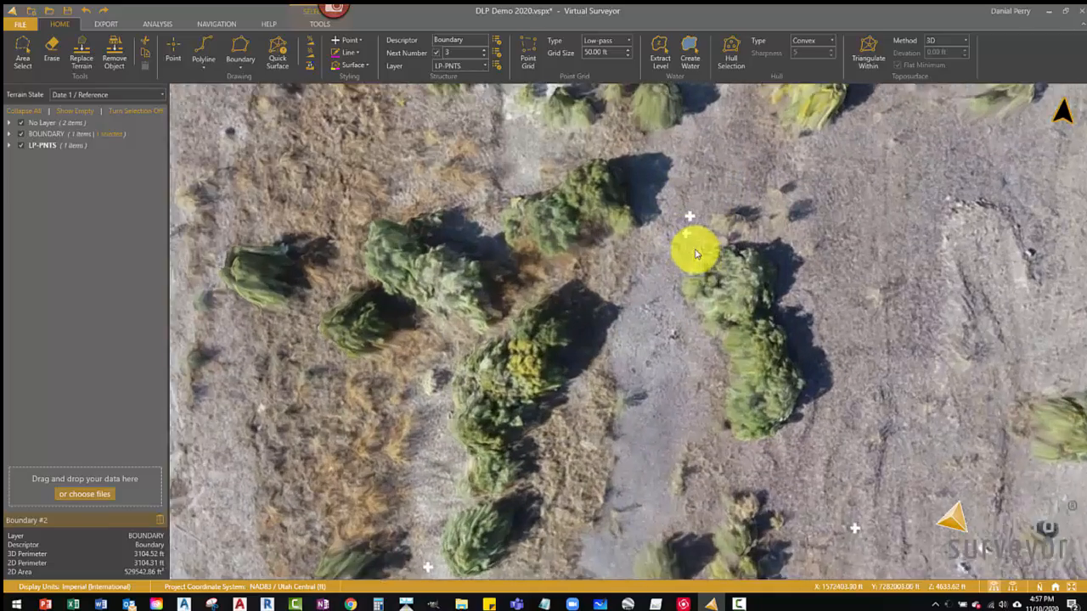
pyautogui.scroll(-6, 696, 330)
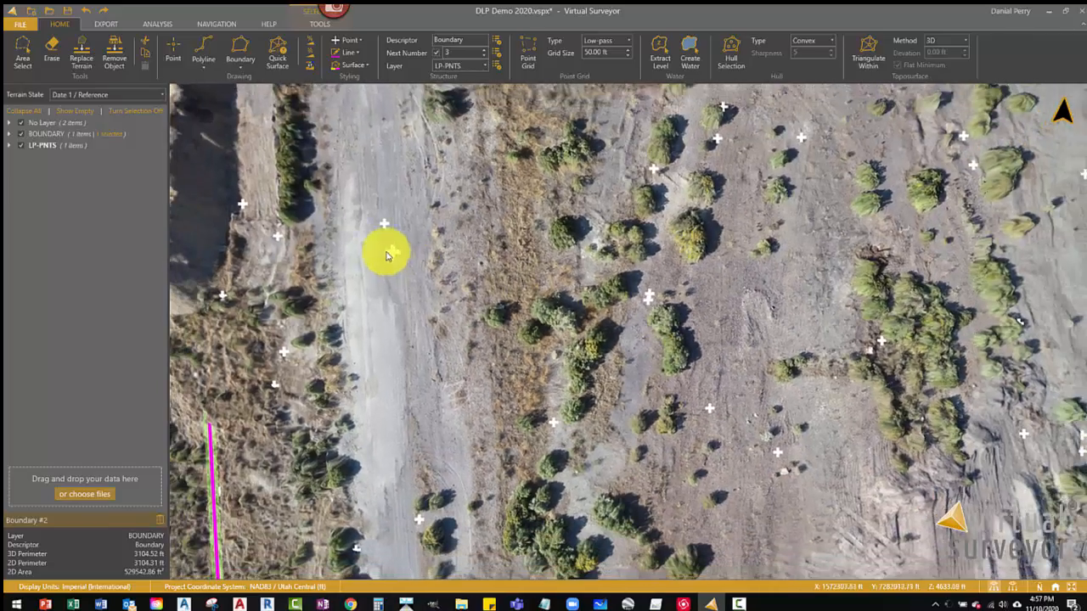
pyautogui.scroll(-5, 535, 363)
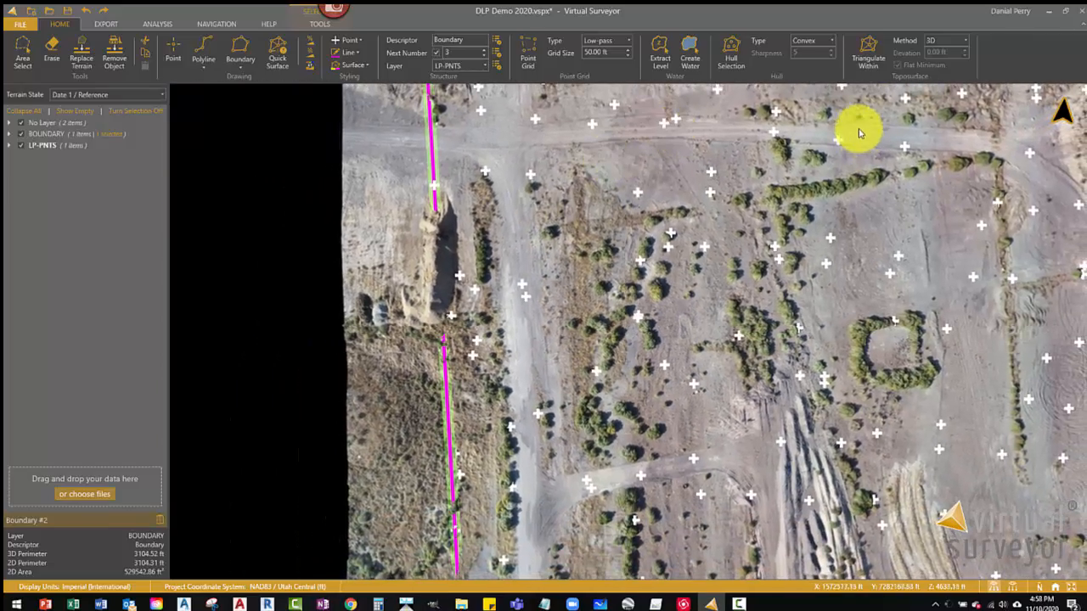
pyautogui.scroll(6, 857, 127)
pyautogui.scroll(-6, 586, 230)
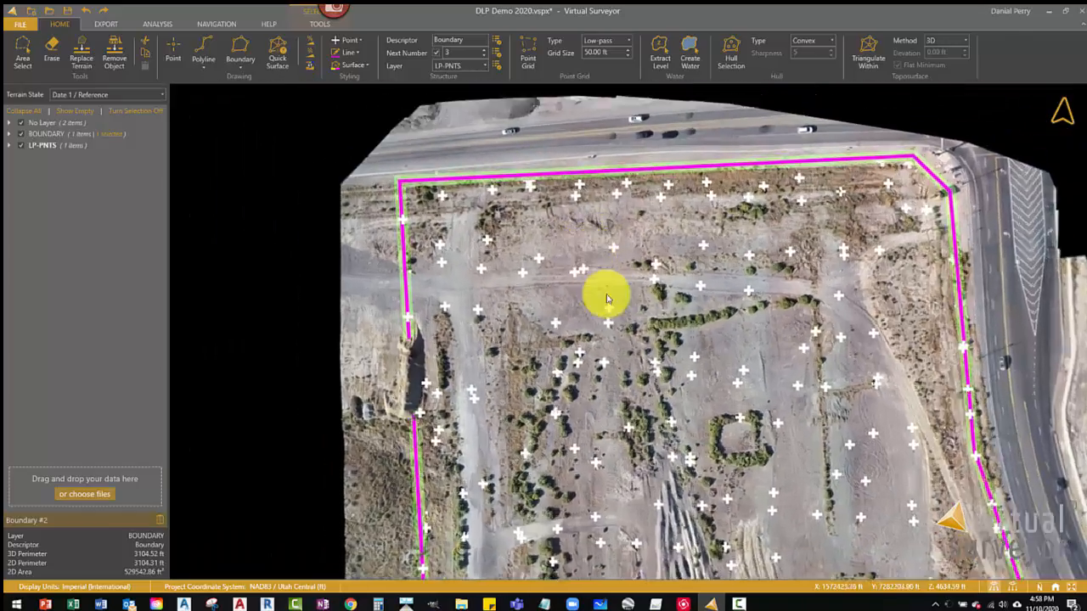
pyautogui.scroll(5, 682, 402)
pyautogui.scroll(6, 681, 402)
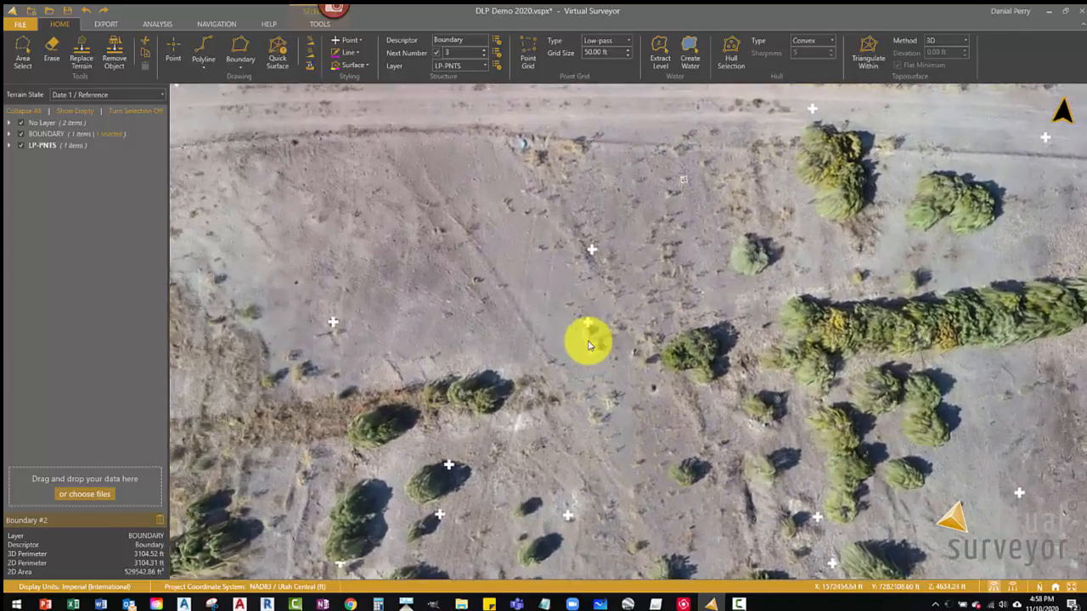
pyautogui.scroll(-6, 588, 342)
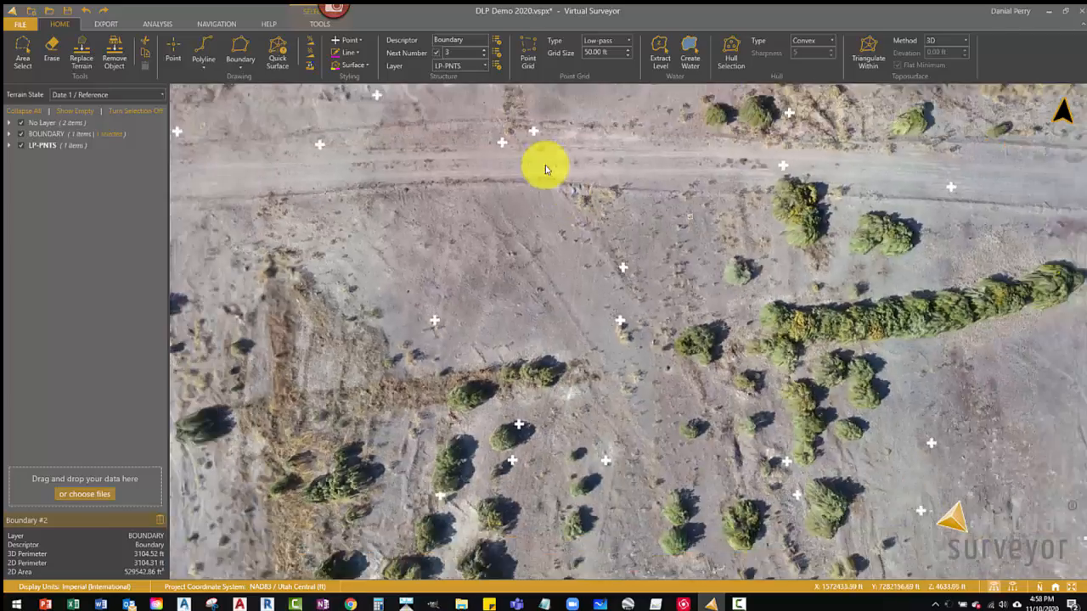
pyautogui.scroll(-8, 544, 170)
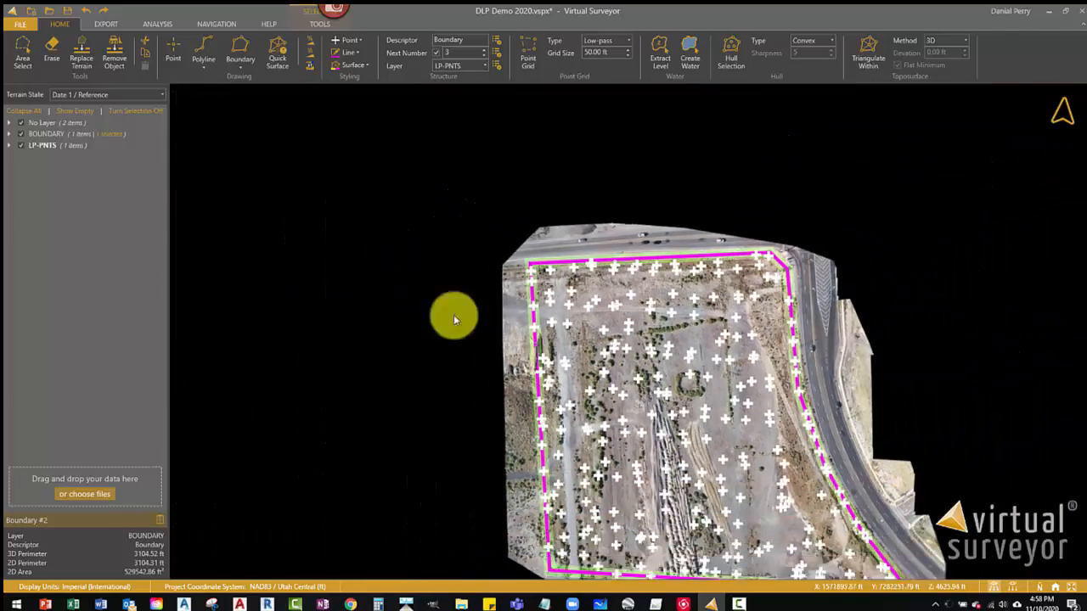
# - Examine the low-pass points around the mounds and clearings near the southern boundary, finishing with the whole site in view
pyautogui.scroll(10, 783, 544)
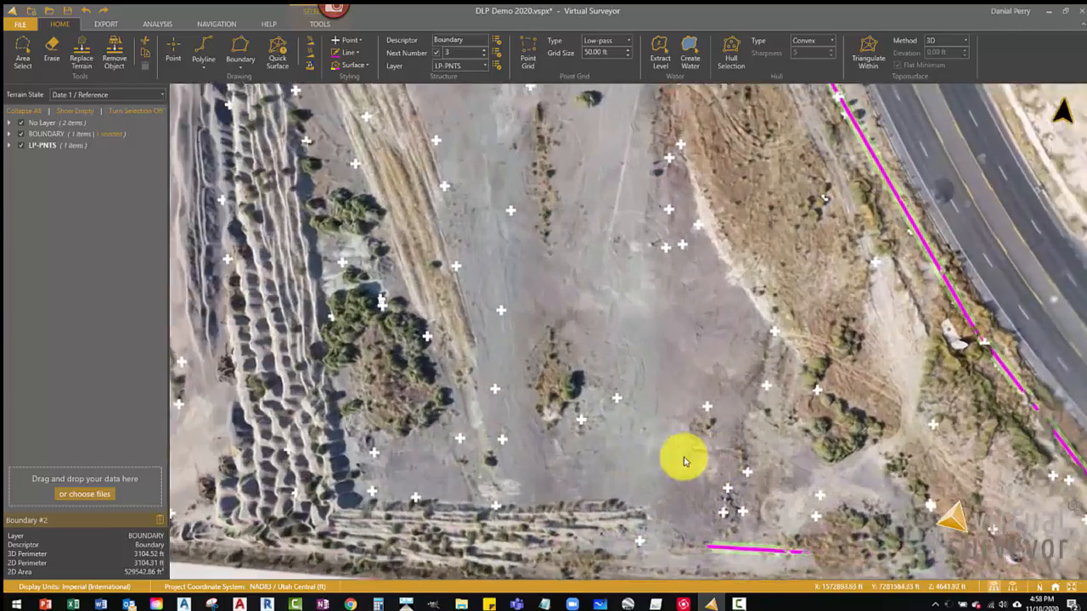
pyautogui.scroll(5, 675, 456)
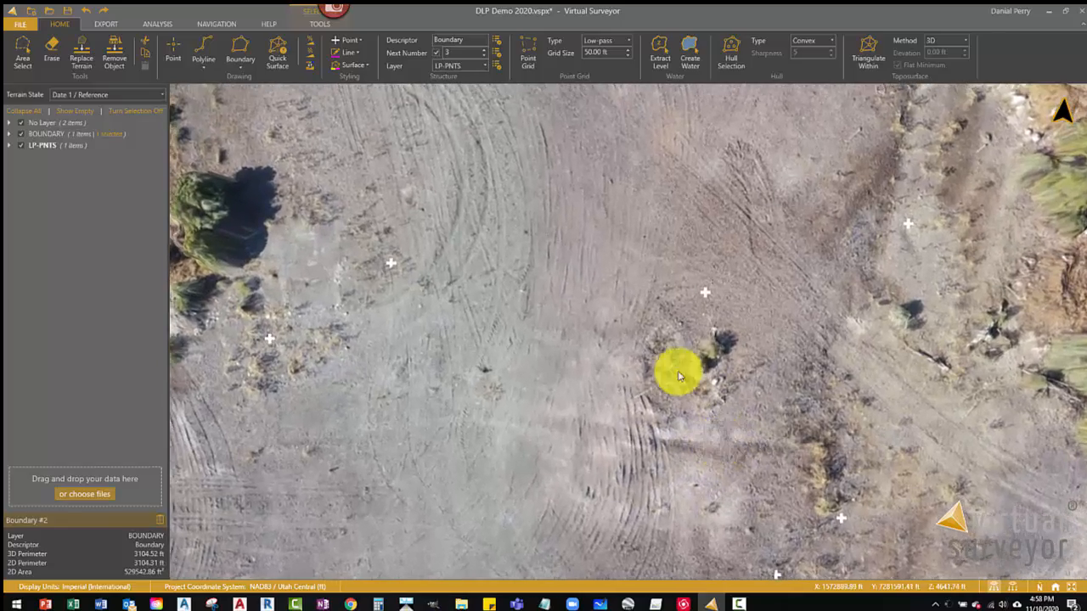
pyautogui.scroll(-7, 937, 267)
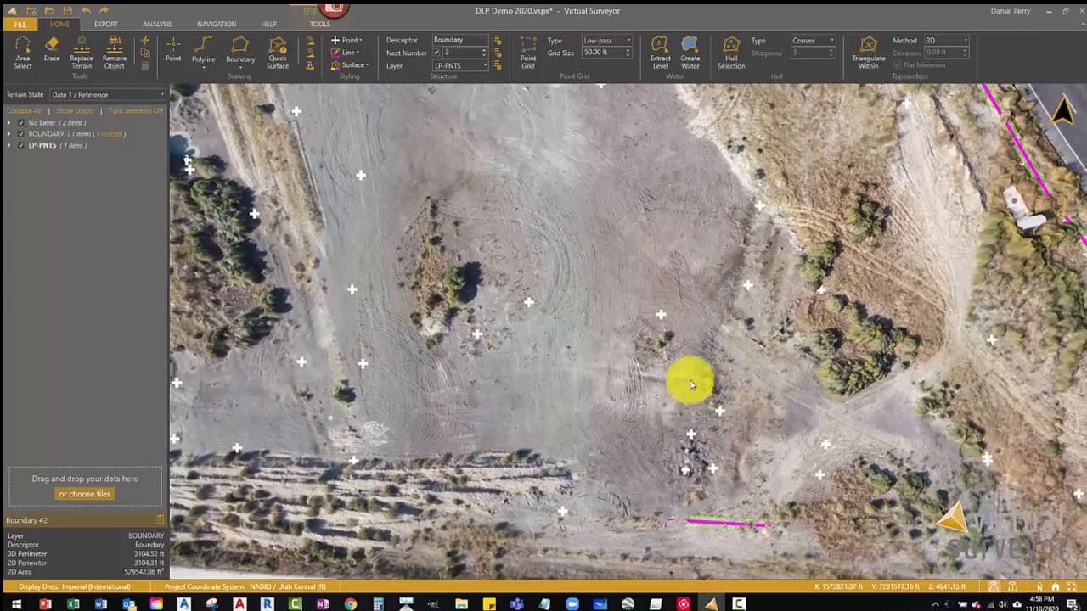
pyautogui.scroll(3, 248, 408)
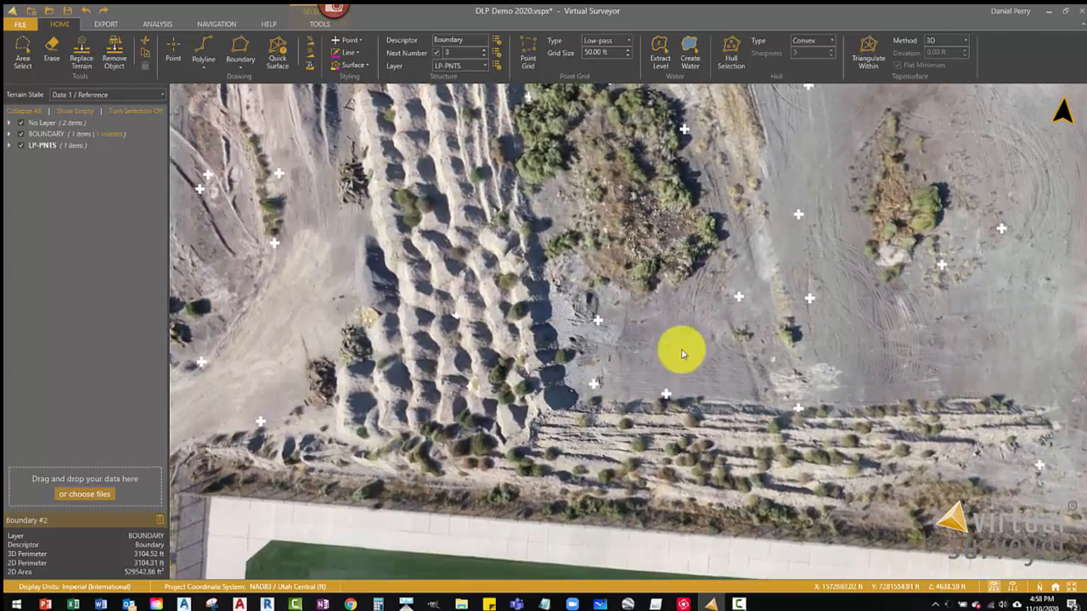
pyautogui.scroll(-4, 716, 408)
pyautogui.scroll(2, 268, 380)
pyautogui.scroll(-4, 693, 400)
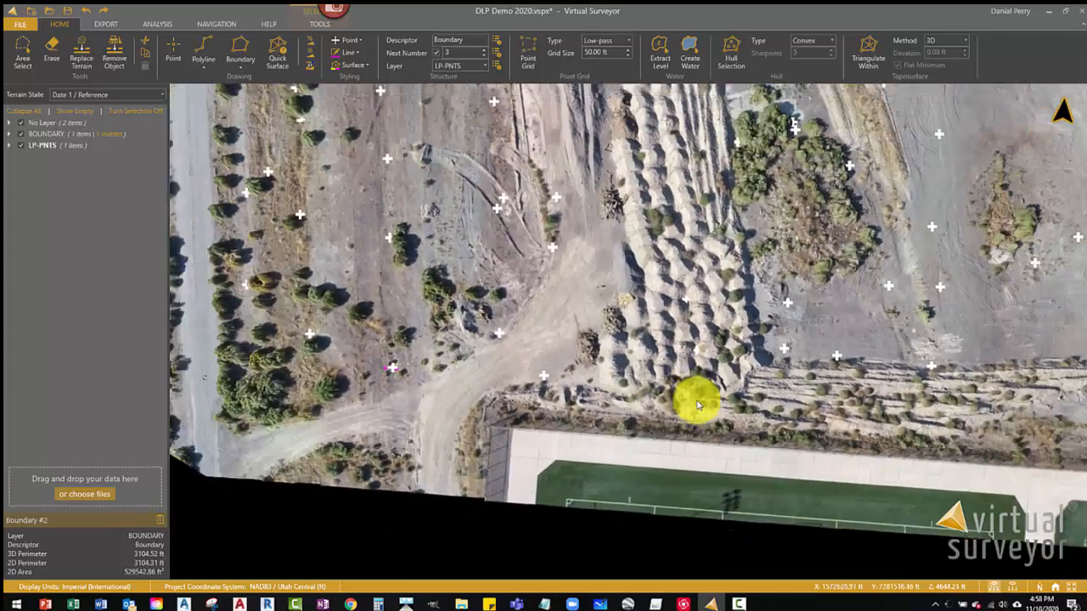
pyautogui.scroll(3, 252, 407)
pyautogui.scroll(-6, 375, 359)
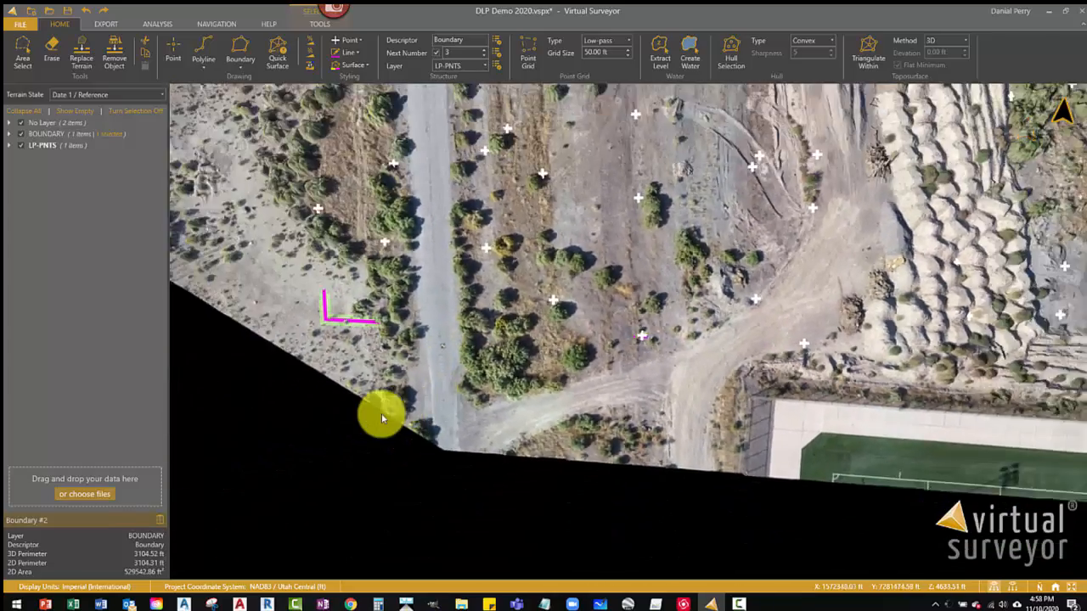
pyautogui.scroll(-4, 626, 226)
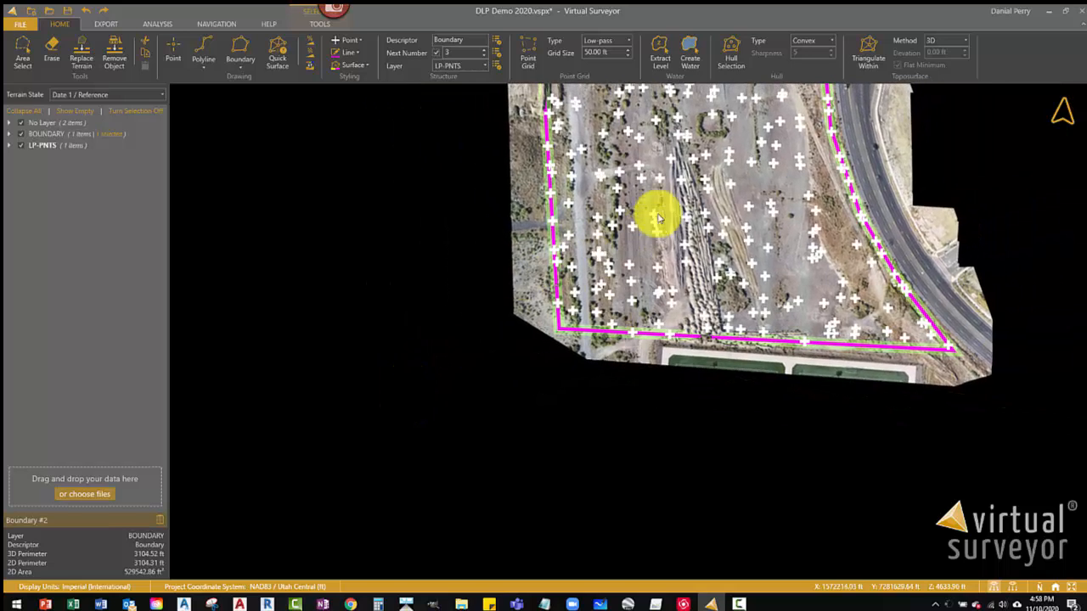
pyautogui.moveTo(645, 290); pyautogui.dragTo(546, 437)
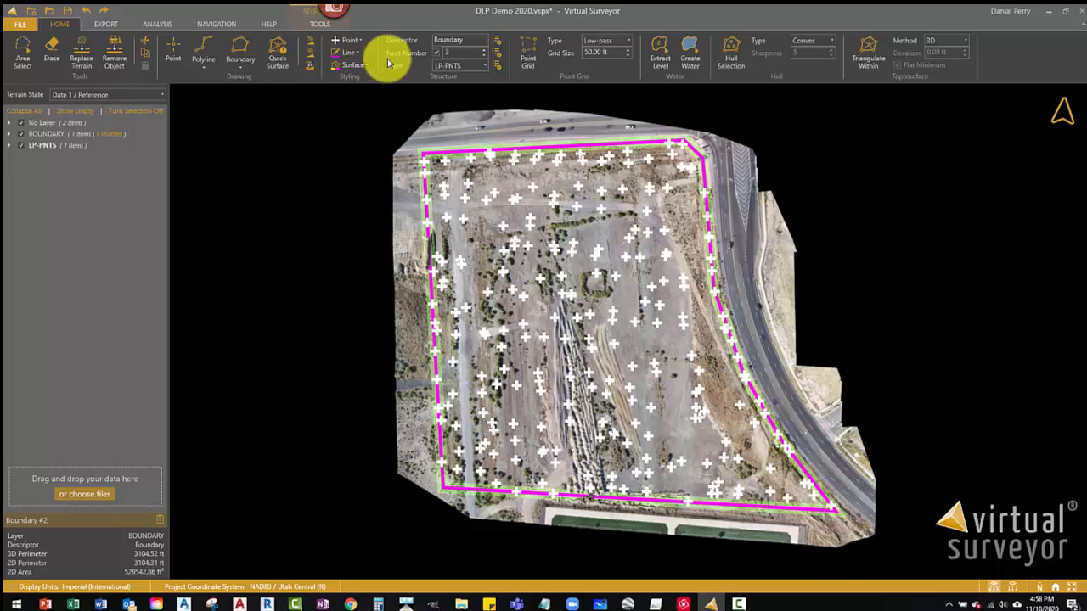
# - Set the selected site boundary's line colour to cyan
pyautogui.click(357, 52)
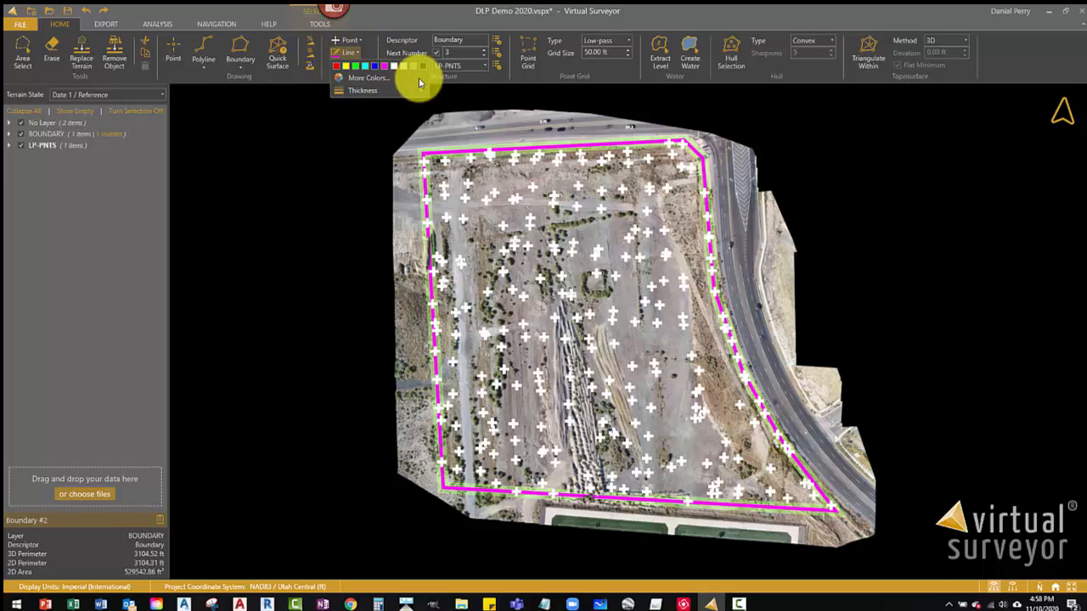
pyautogui.click(364, 67)
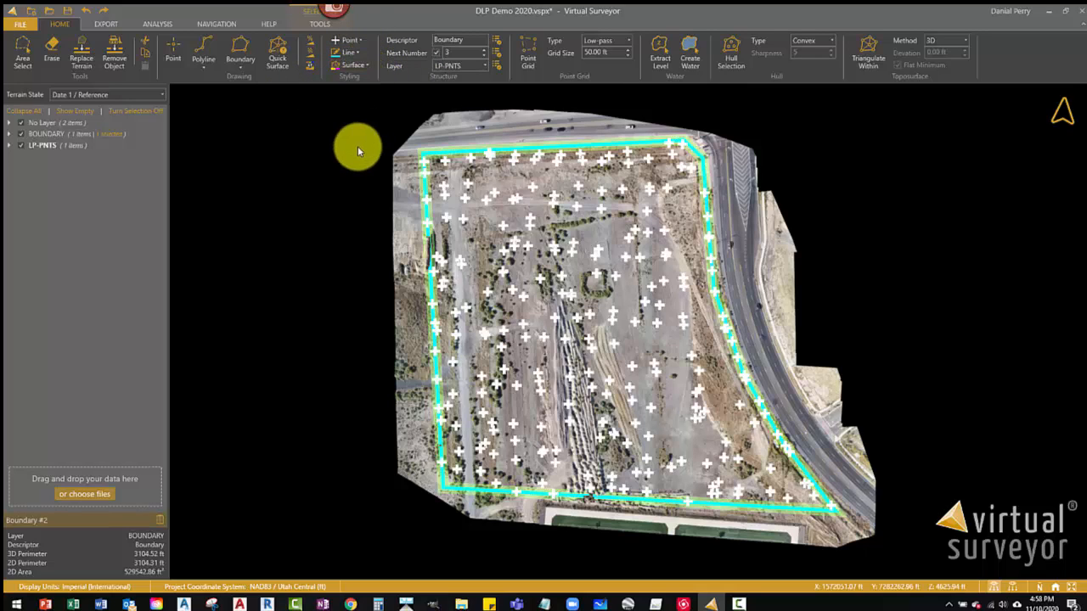
# - Make BREAKLINES the current layer, restore the boundary's magenta line colour and clear its selection
pyautogui.click(485, 66)
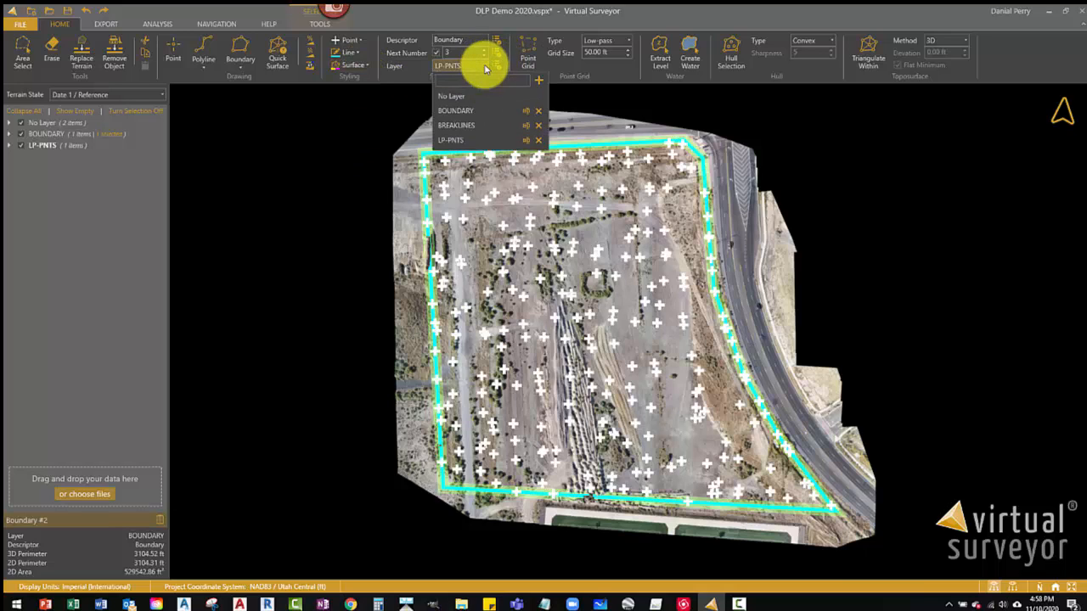
pyautogui.click(471, 126)
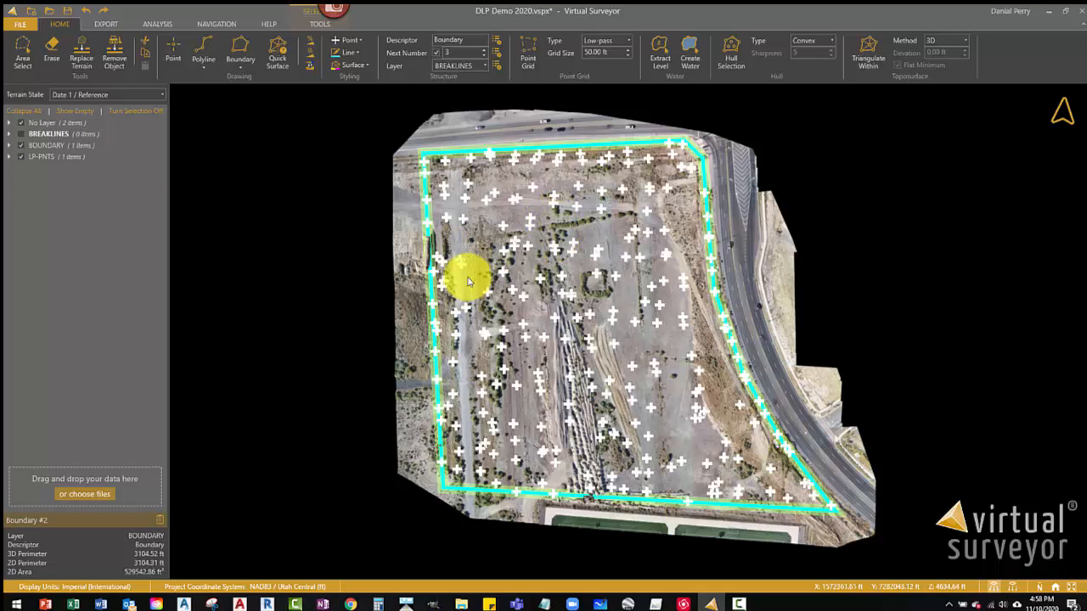
pyautogui.click(437, 243)
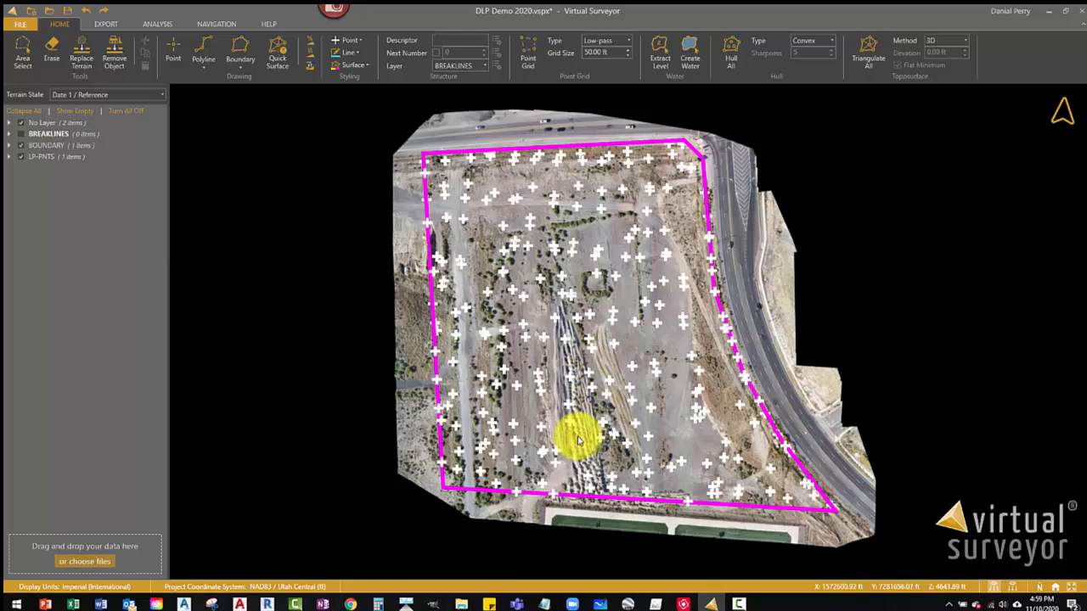
# - Start a polyline in Guided Breakline drawing mode for the mound rows in the middle of the site
pyautogui.scroll(10, 576, 432)
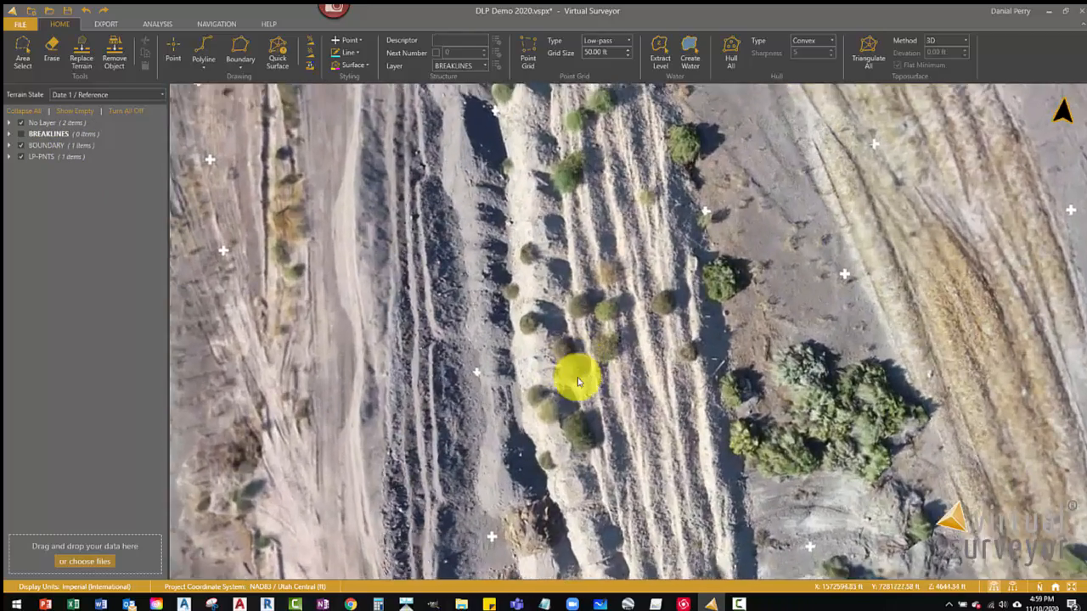
pyautogui.scroll(1, 570, 391)
pyautogui.moveTo(552, 365)
pyautogui.mouseDown()
pyautogui.moveTo(548, 412)
pyautogui.moveTo(546, 356)
pyautogui.mouseUp()
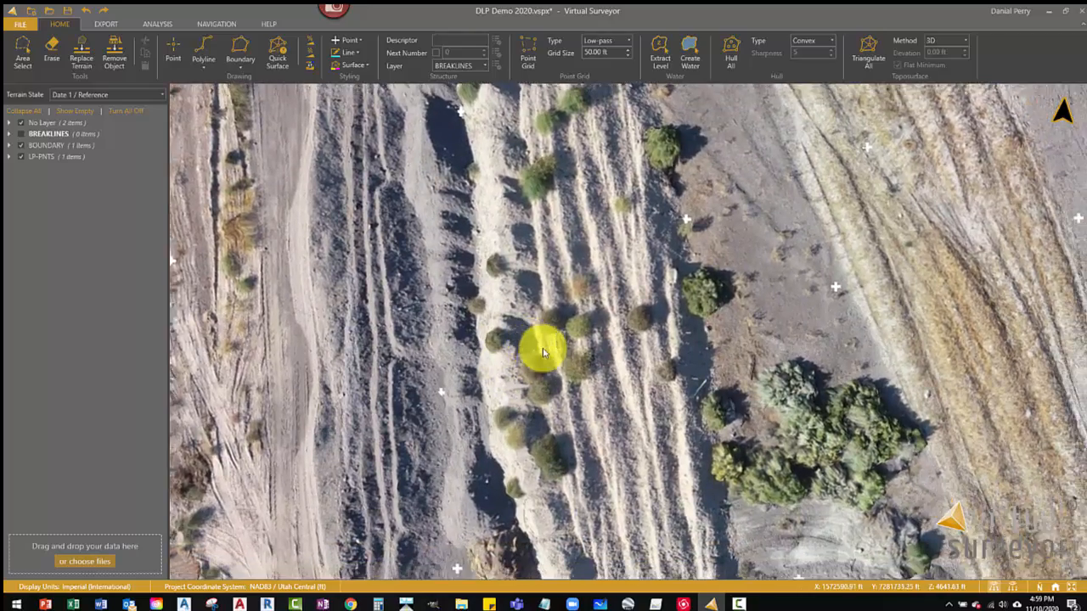
pyautogui.moveTo(545, 356); pyautogui.dragTo(572, 440, button='middle')
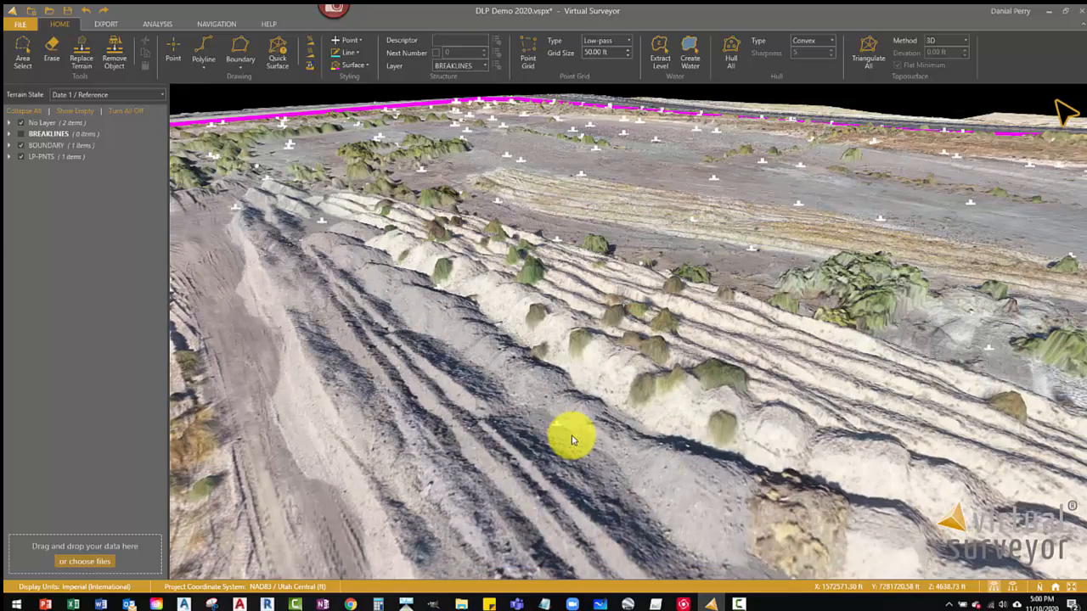
pyautogui.scroll(-3, 607, 409)
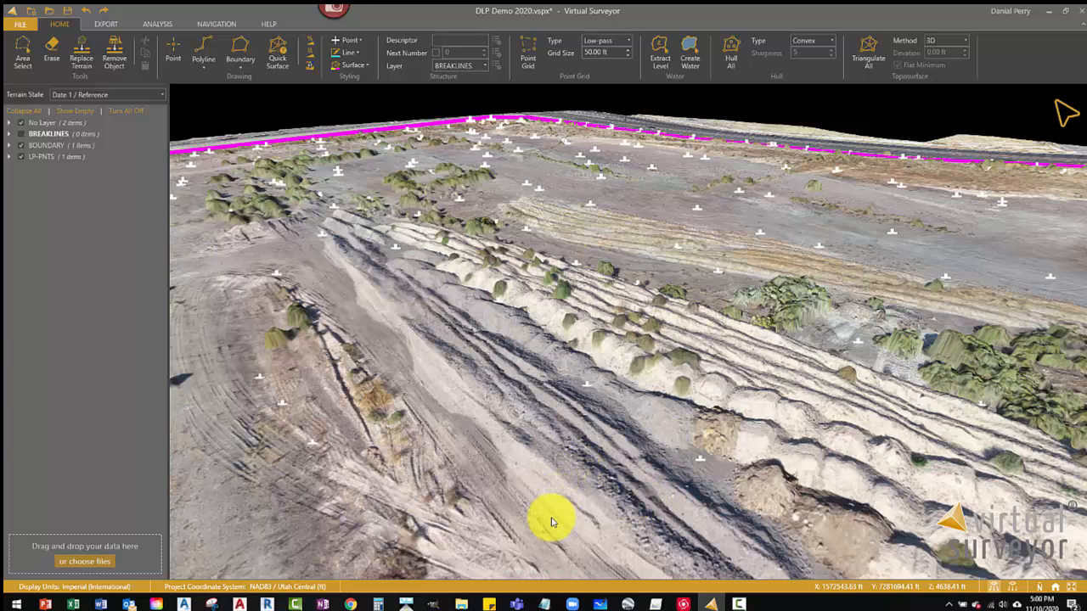
pyautogui.click(204, 56)
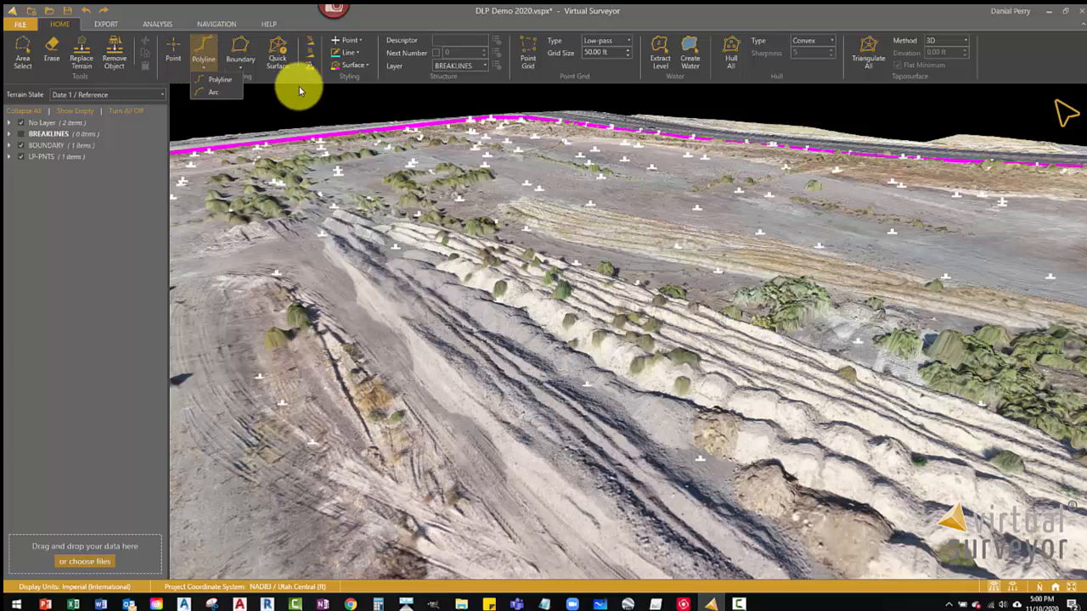
pyautogui.click(222, 81)
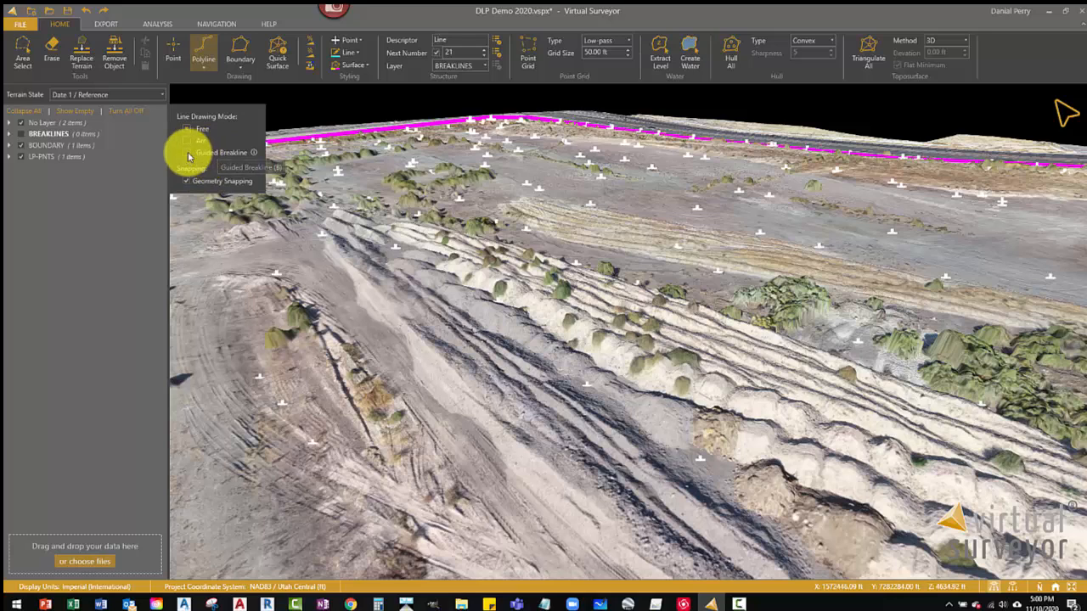
pyautogui.click(187, 155)
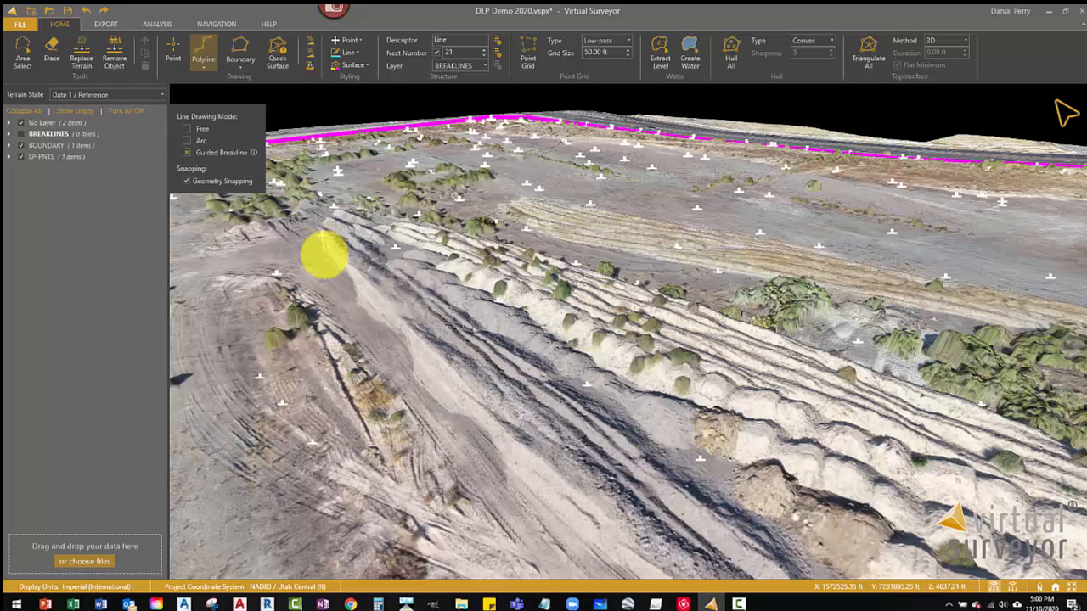
# - Trace a guided breakline about 298 ft long along the western toe of the central mound rows and clear its selection
pyautogui.click(325, 252)
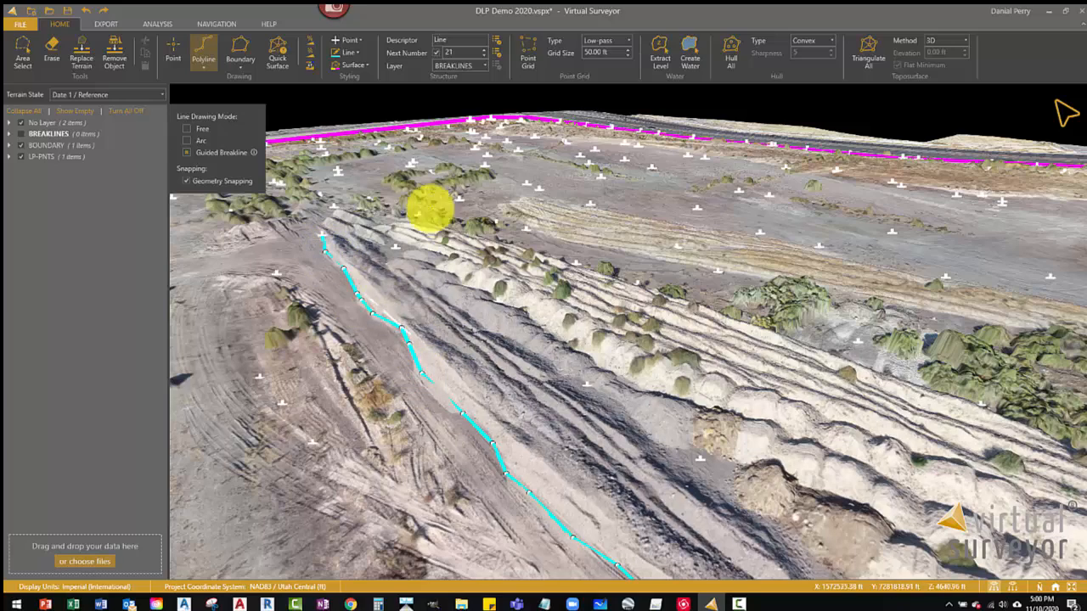
pyautogui.scroll(-4, 426, 190)
pyautogui.scroll(-4, 660, 334)
pyautogui.scroll(6, 636, 383)
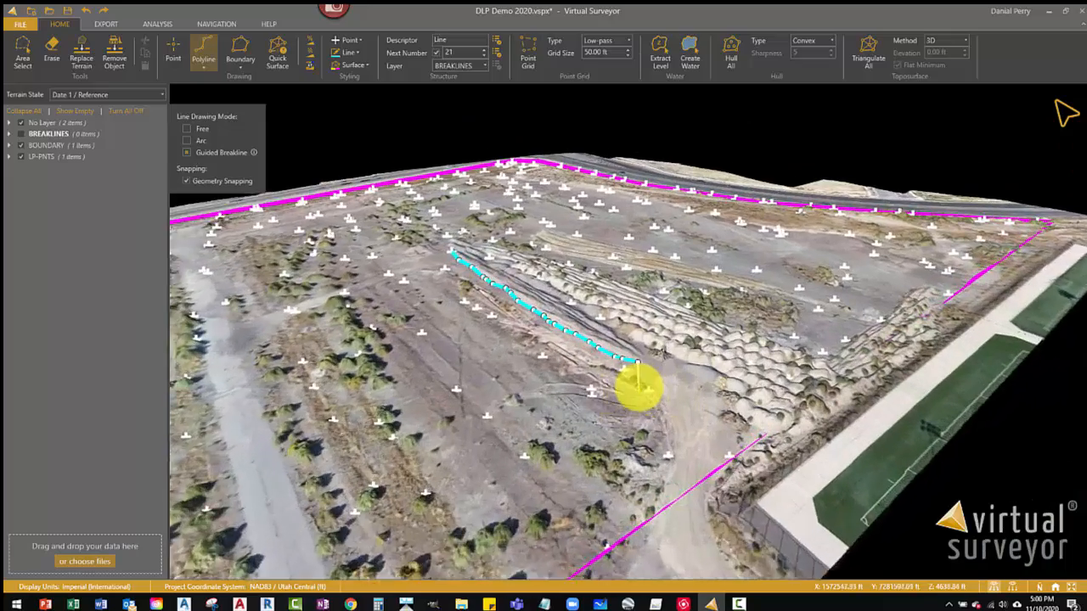
pyautogui.scroll(3, 650, 367)
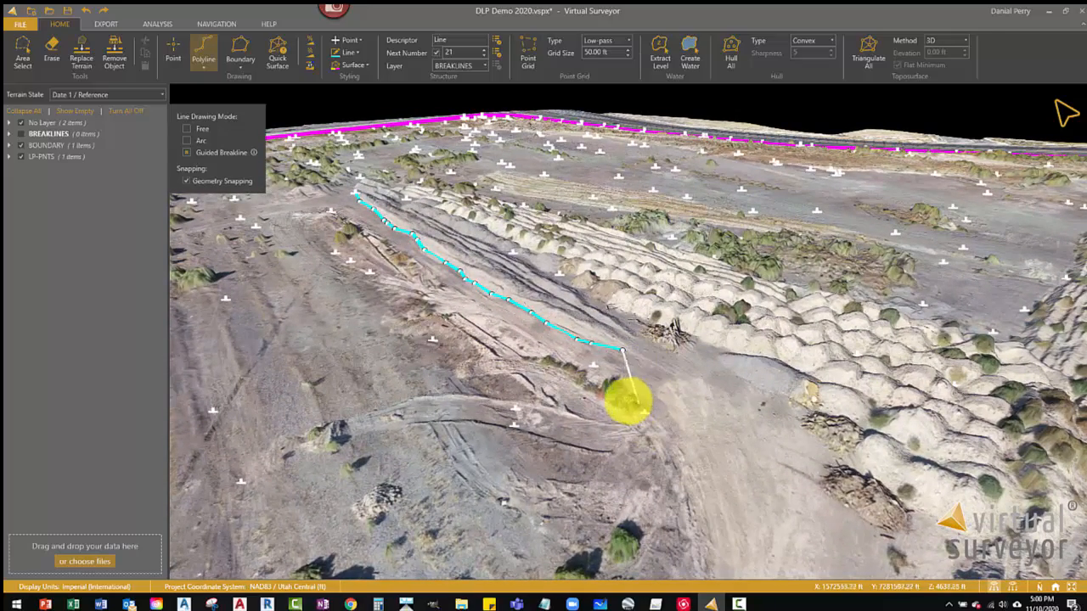
pyautogui.press('Return')
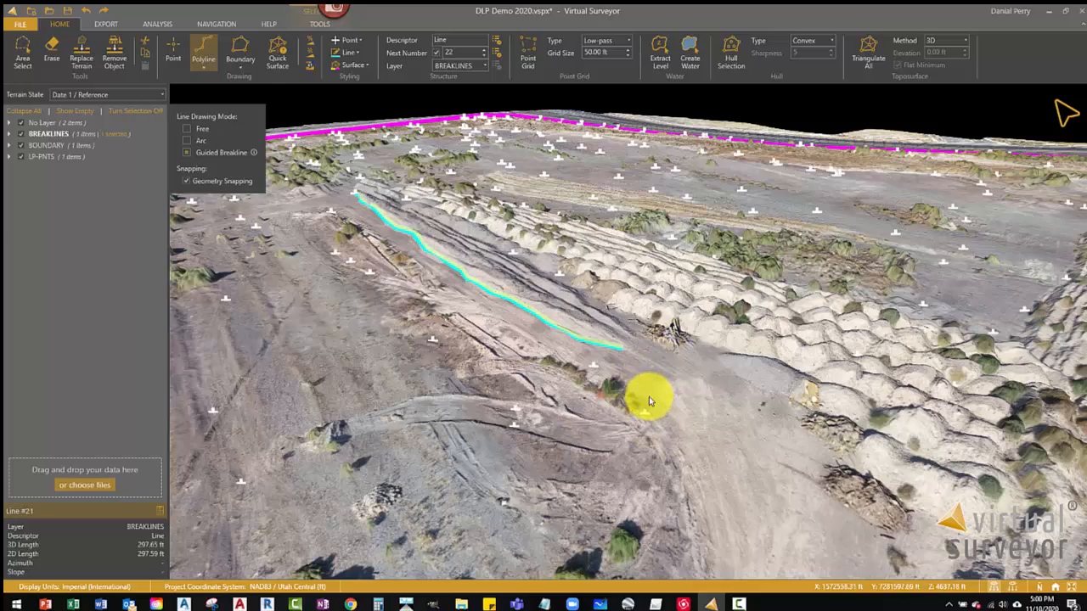
pyautogui.press('Escape')
pyautogui.press('Escape')
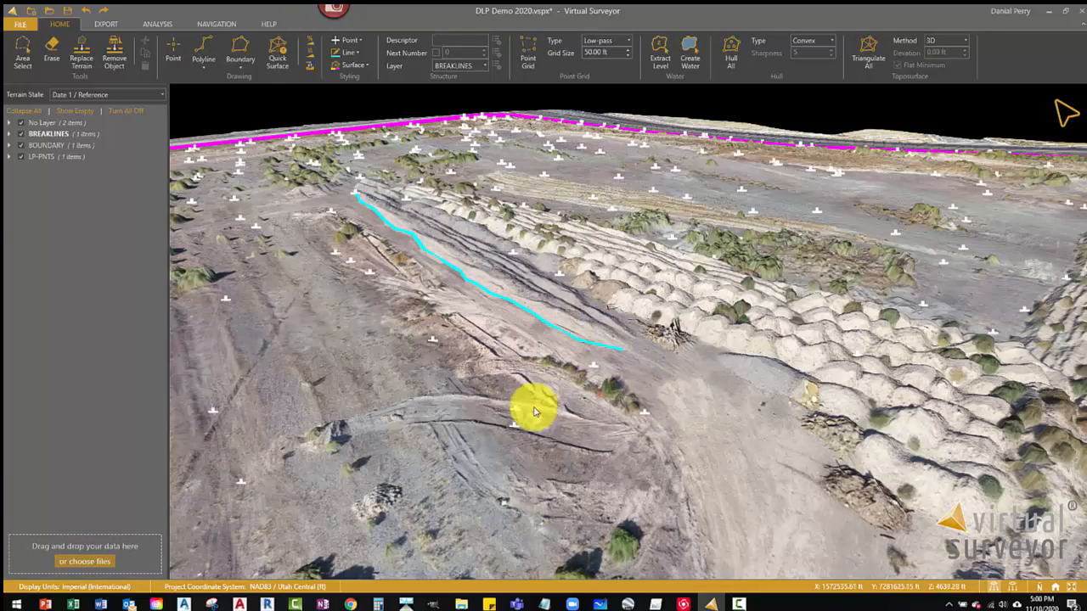
# - Trace a guided breakline about 70 ft long along the eastern toe of the central mound rows, ending beside the shrub
pyautogui.scroll(-5, 619, 348)
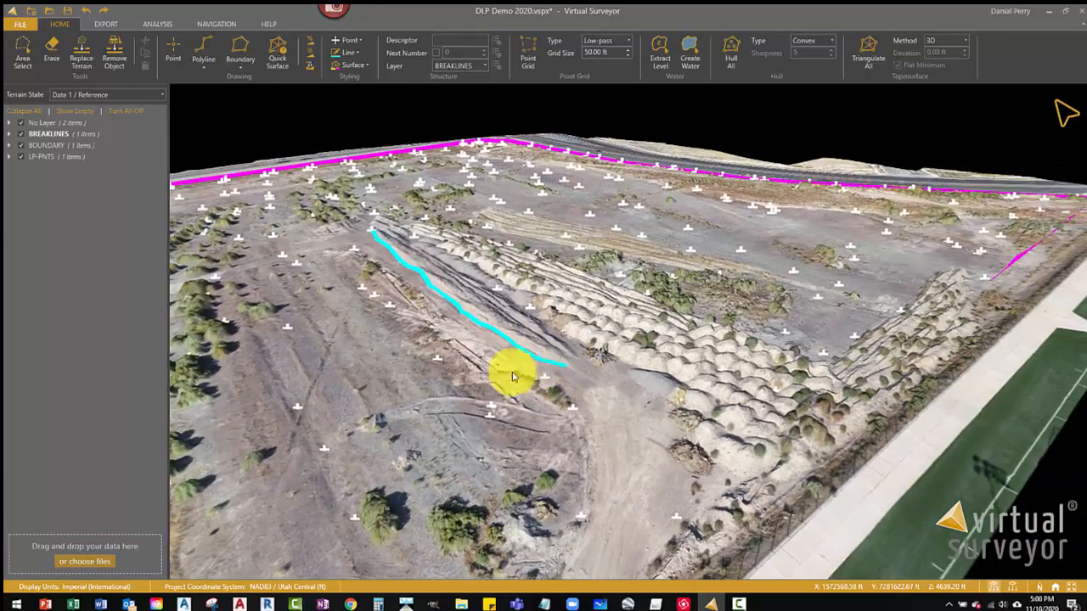
pyautogui.moveTo(512, 377); pyautogui.dragTo(507, 376)
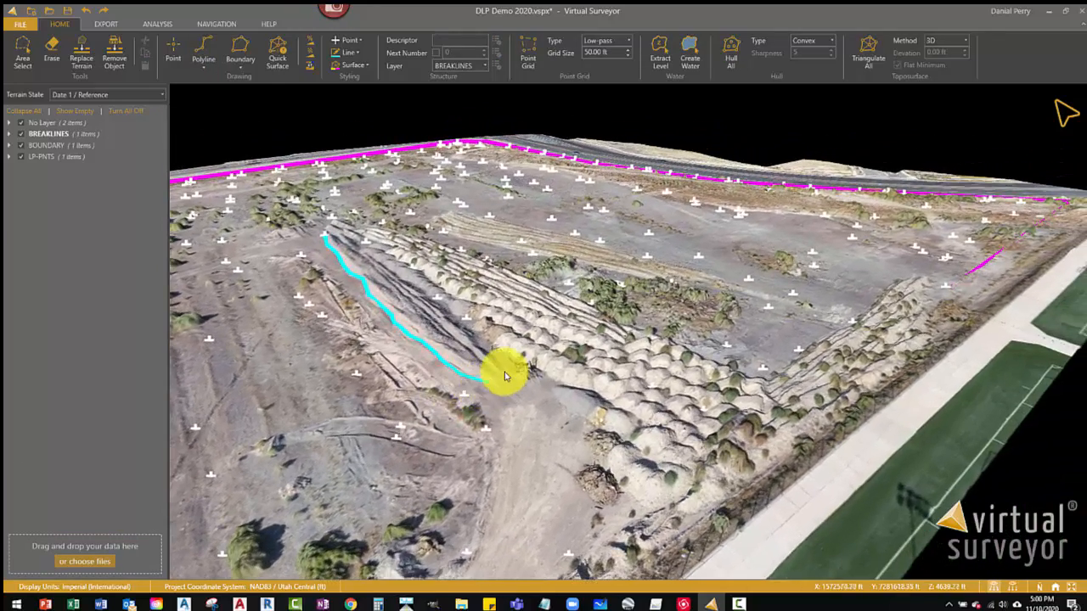
pyautogui.moveTo(507, 376); pyautogui.dragTo(435, 406, button='middle')
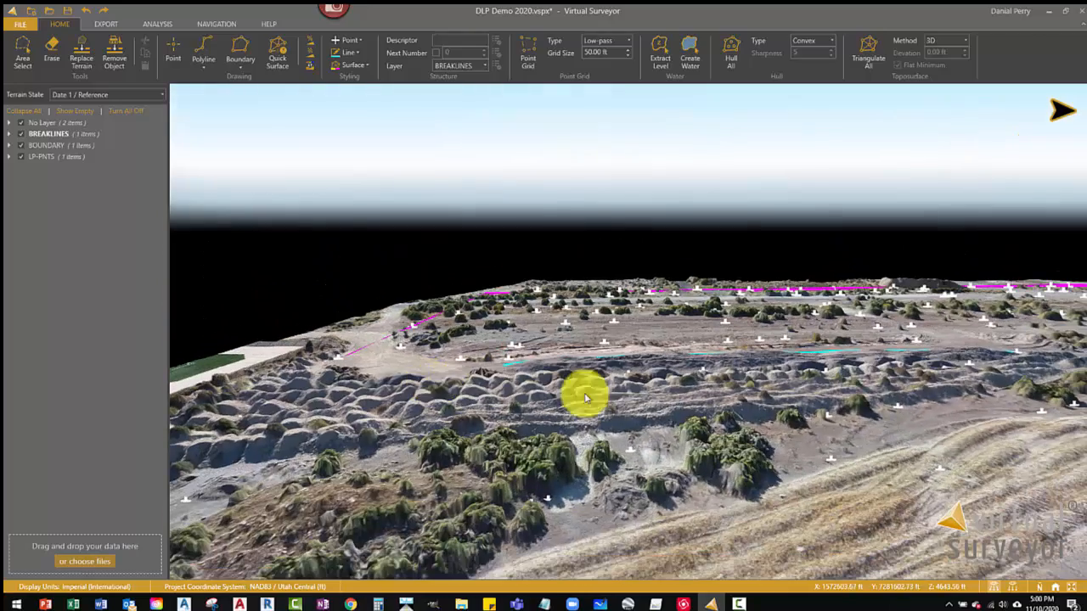
pyautogui.scroll(5, 968, 417)
pyautogui.scroll(2, 874, 411)
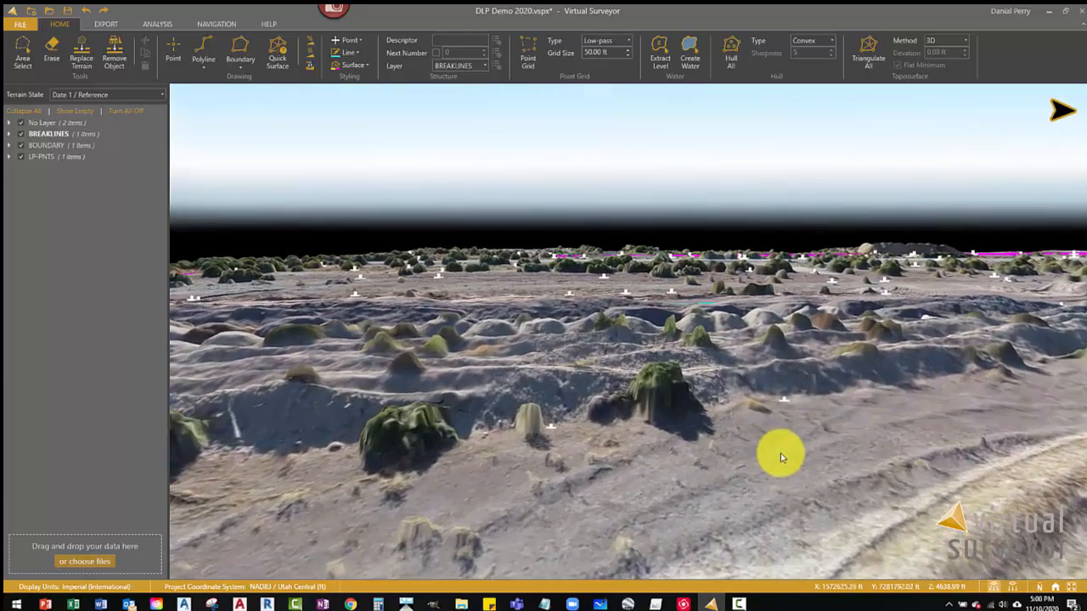
pyautogui.moveTo(777, 457); pyautogui.dragTo(748, 505)
pyautogui.moveTo(738, 457); pyautogui.dragTo(760, 493, button='middle')
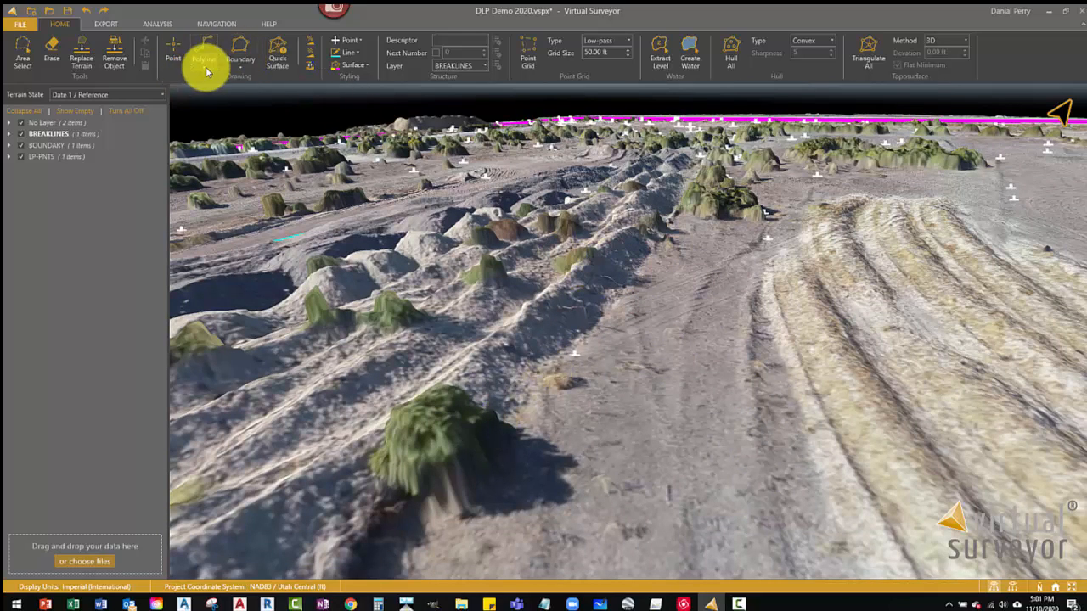
pyautogui.click(225, 81)
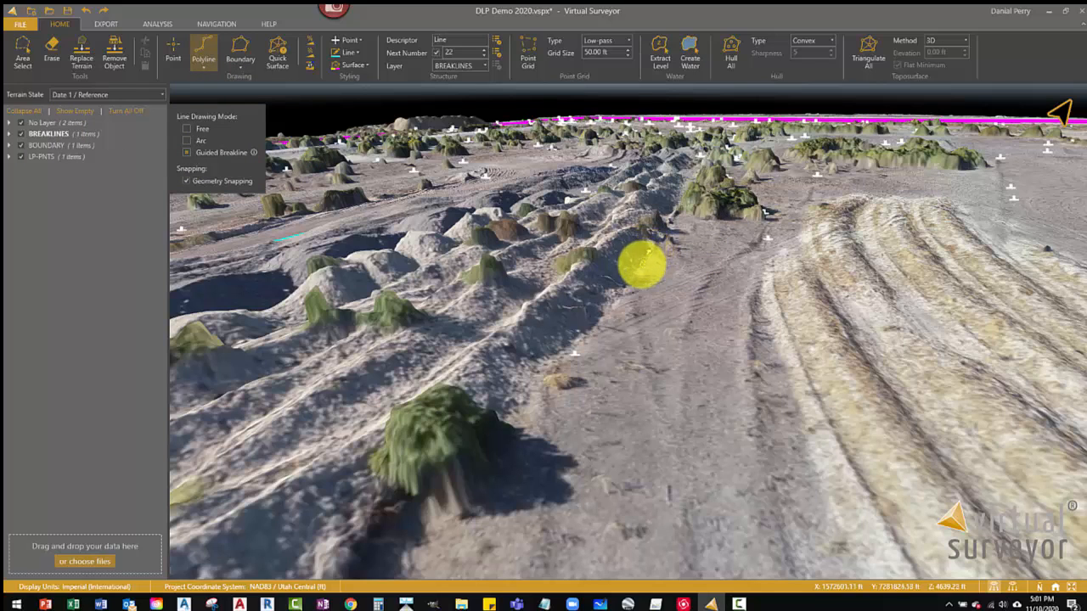
pyautogui.click(632, 276)
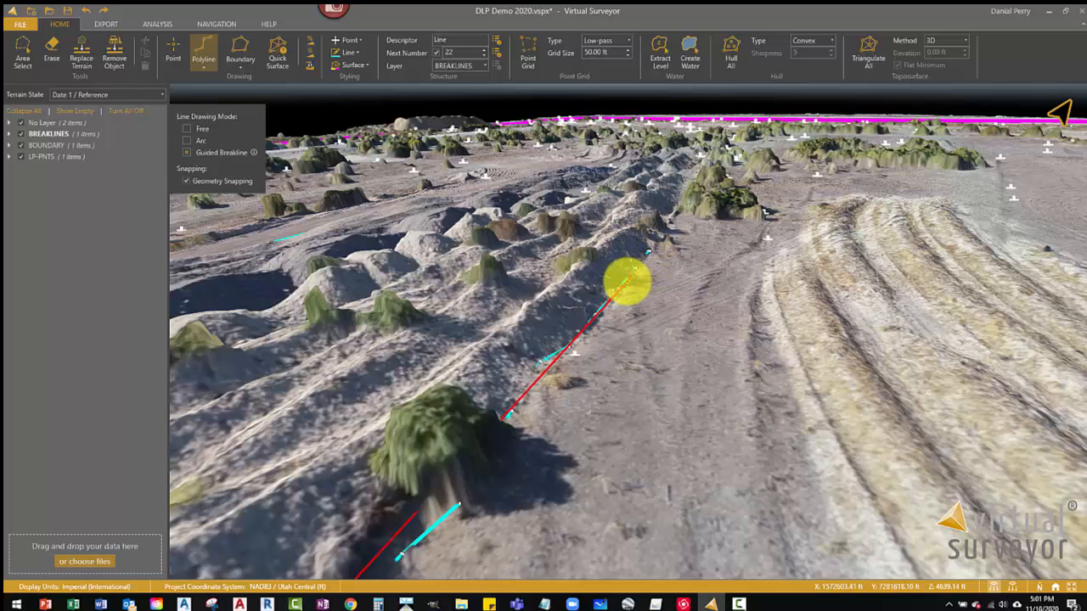
pyautogui.scroll(-4, 688, 253)
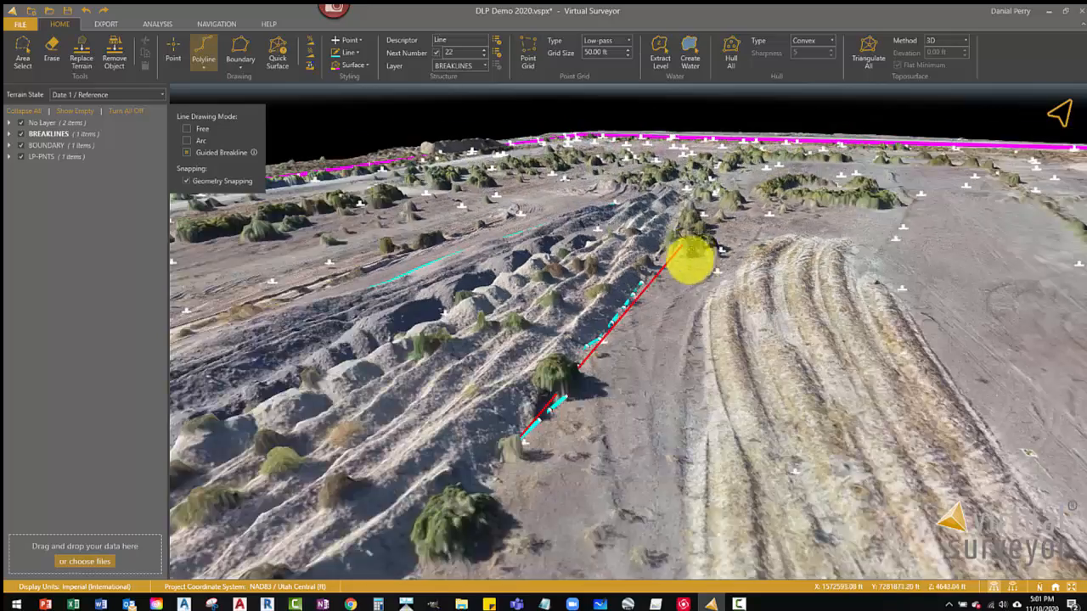
pyautogui.scroll(4, 537, 423)
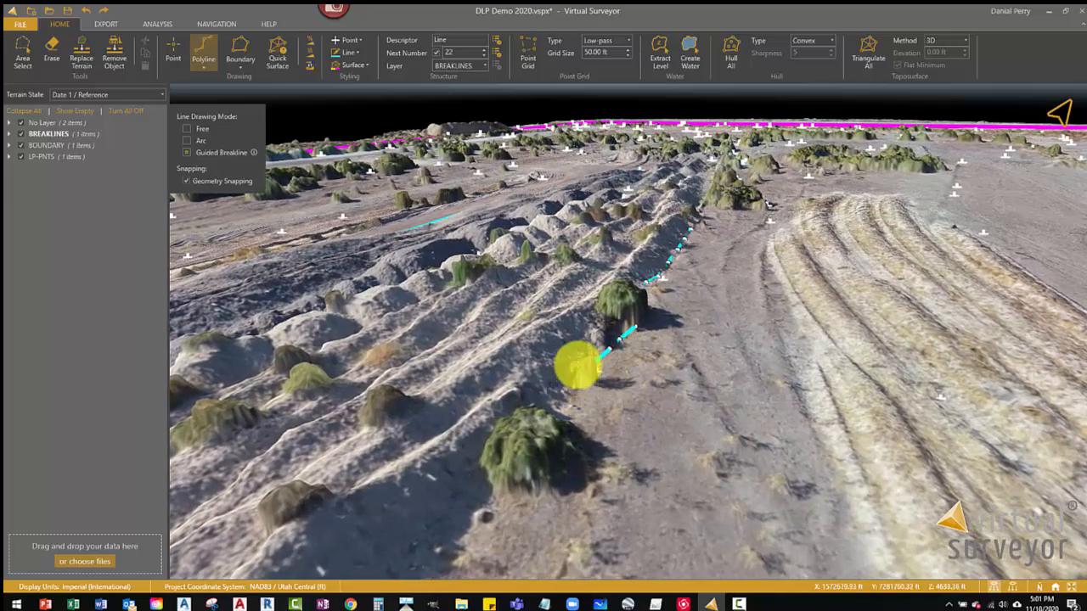
pyautogui.click(603, 361)
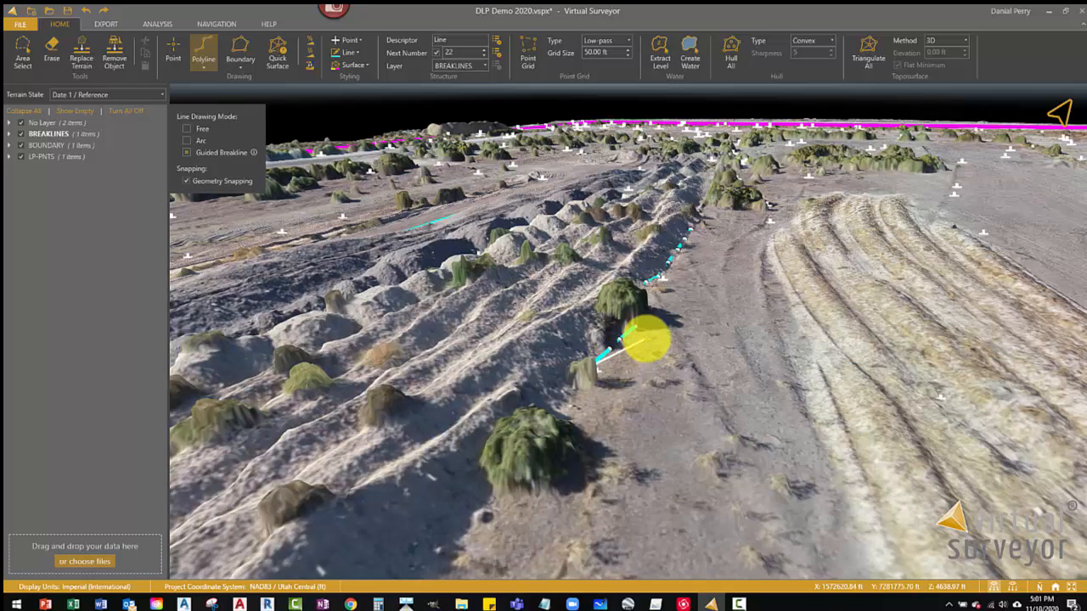
pyautogui.doubleClick(644, 338)
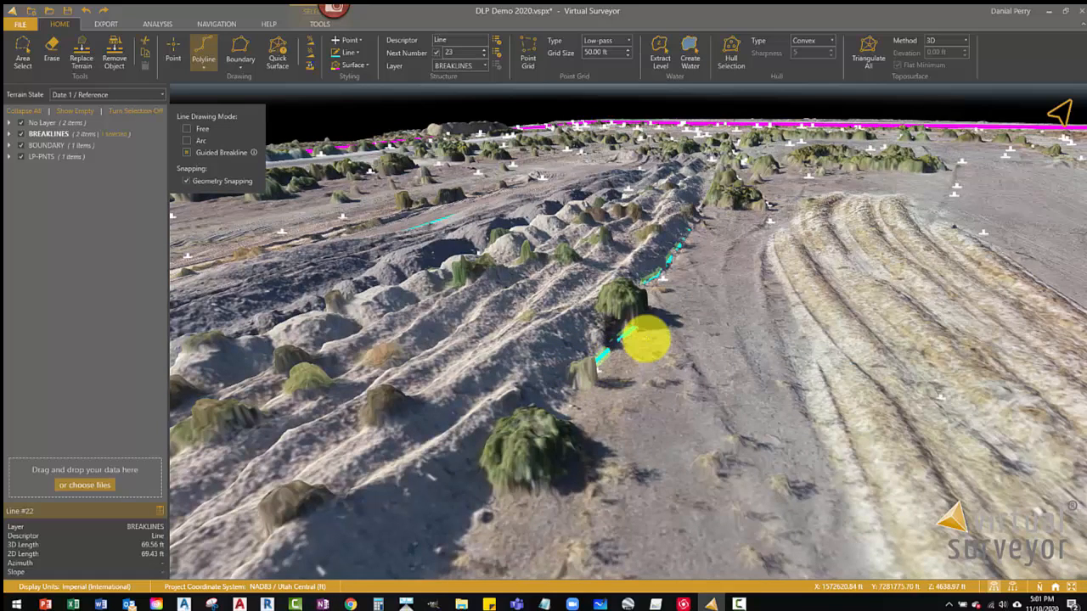
pyautogui.press('Escape')
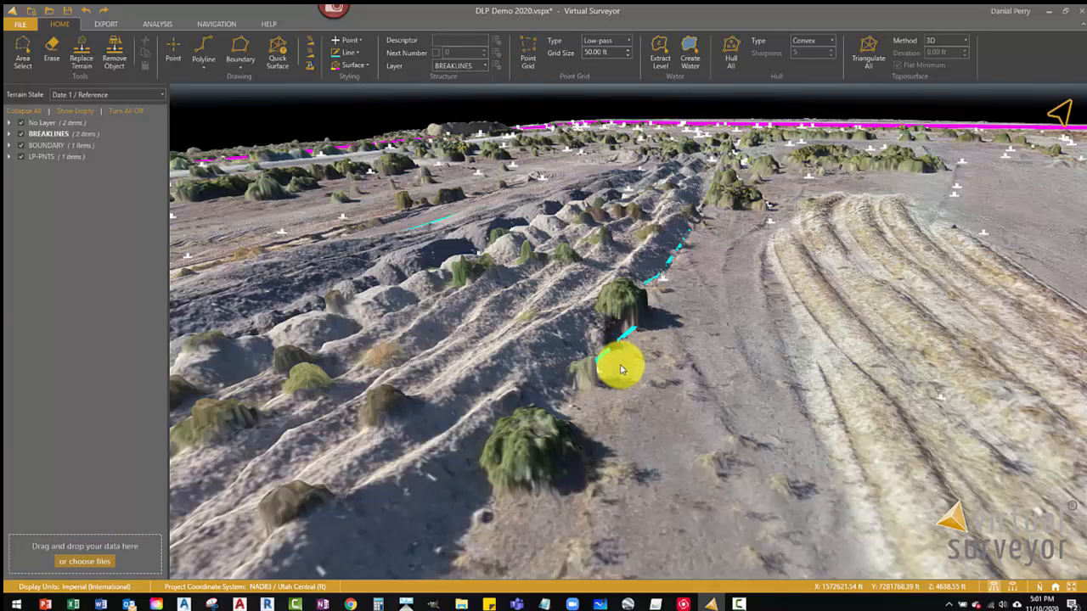
# - Trace another guided breakline about 114 ft long farther south along the mounds' eastern toe, ending at the large shrub cluster
pyautogui.click(203, 70)
pyautogui.click(214, 85)
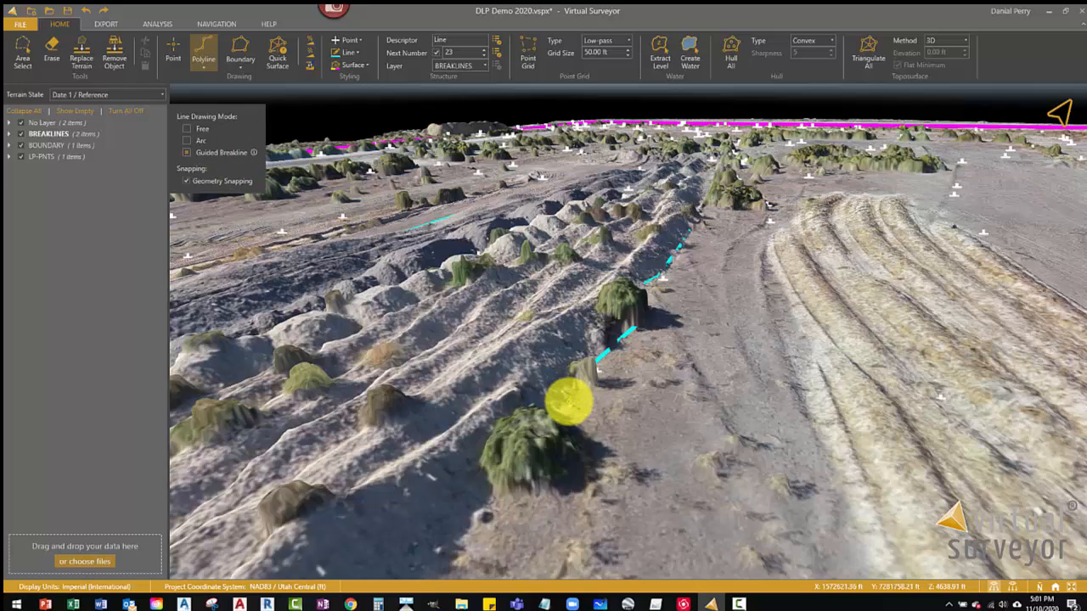
pyautogui.click(526, 434)
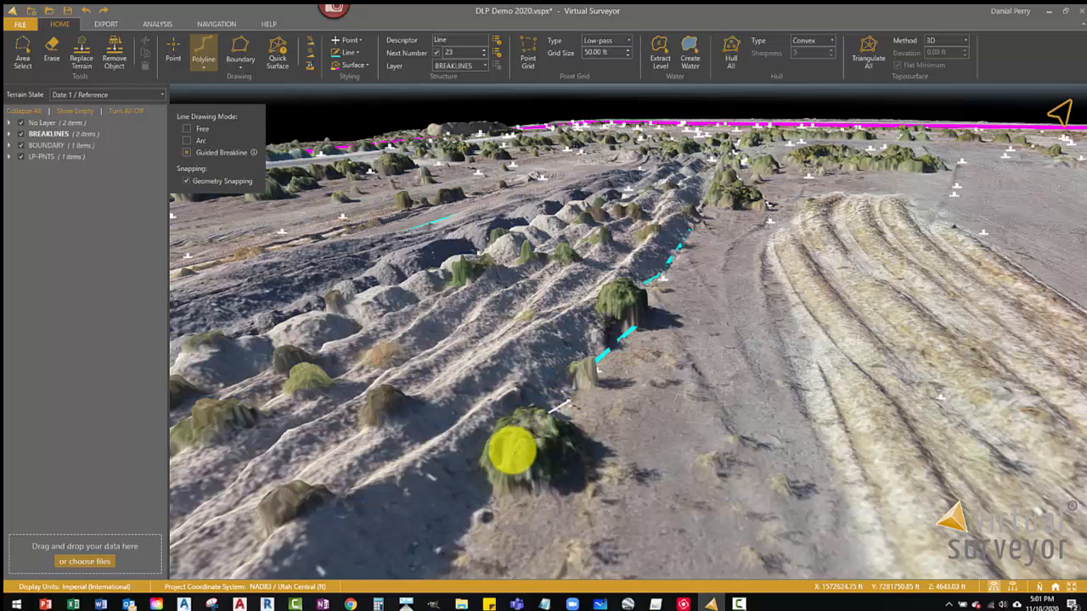
pyautogui.click(479, 481)
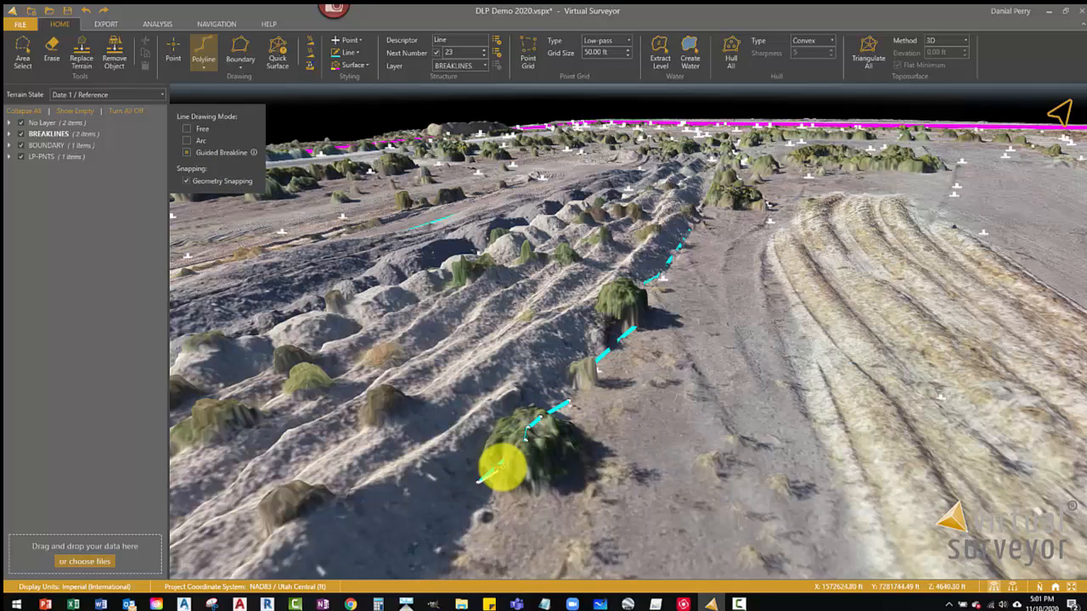
pyautogui.scroll(-5, 548, 335)
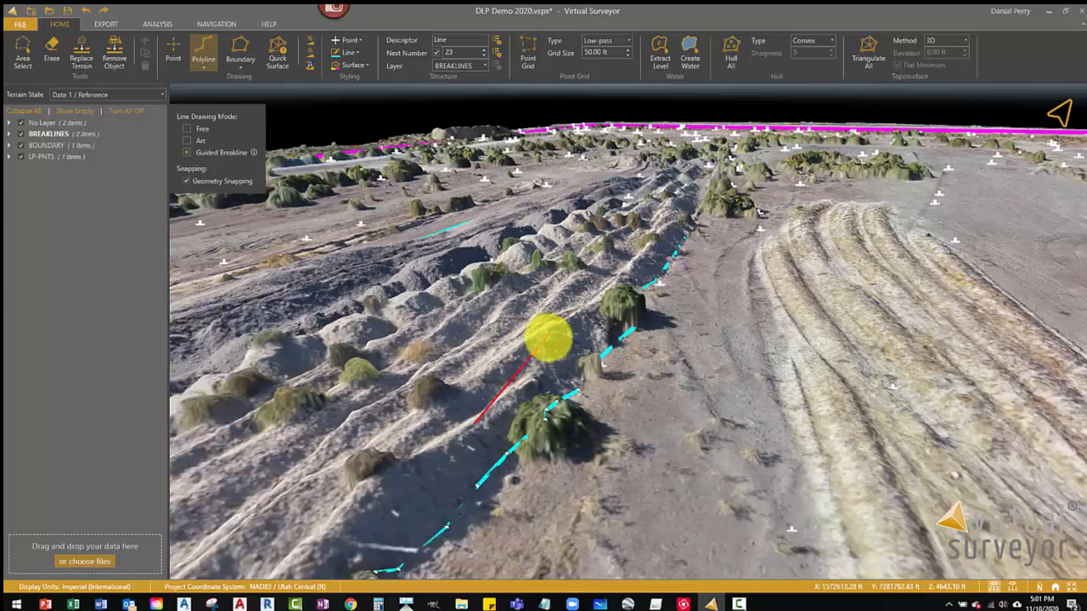
pyautogui.scroll(2, 529, 454)
pyautogui.scroll(2, 528, 432)
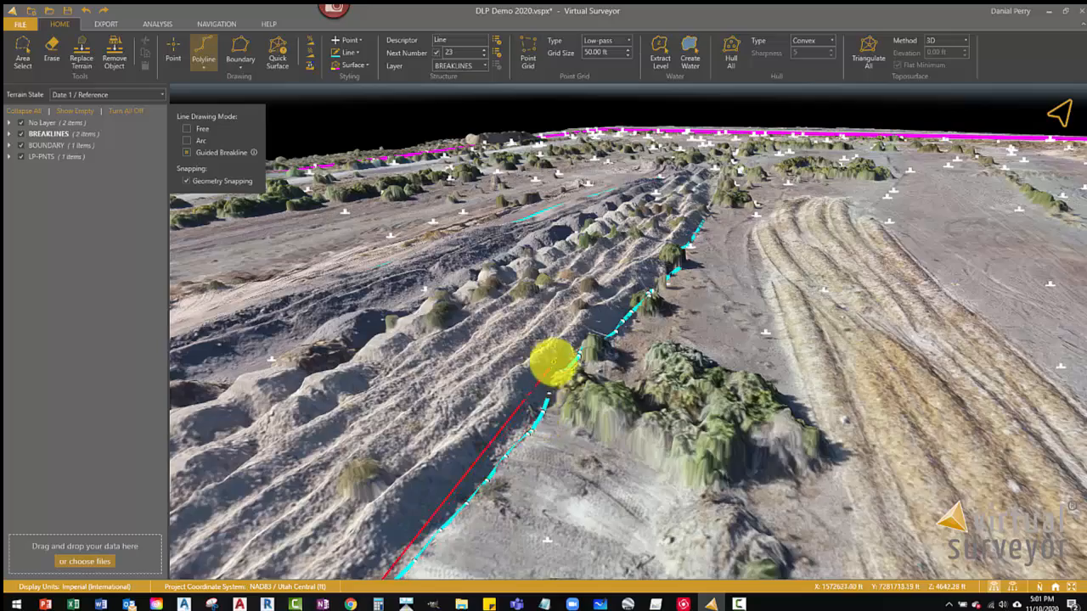
pyautogui.scroll(-5, 552, 366)
pyautogui.scroll(3, 493, 481)
pyautogui.click(535, 452)
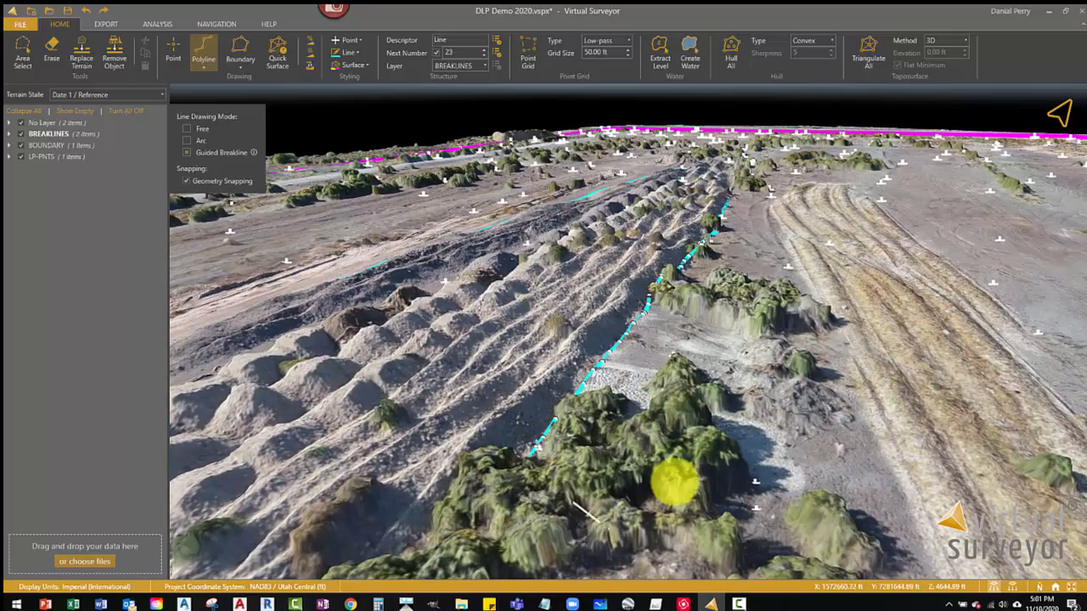
pyautogui.doubleClick(656, 327)
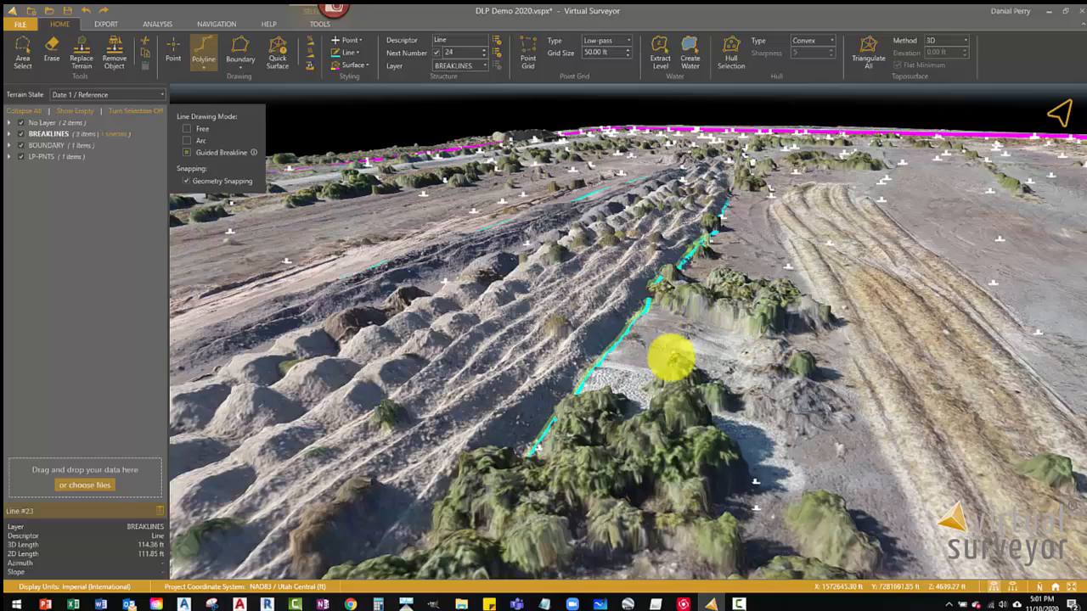
pyautogui.press('Escape')
pyautogui.press('Escape')
# - Examine the road curb just outside the site's eastern boundary from a low 3D viewpoint
pyautogui.scroll(-2, 651, 361)
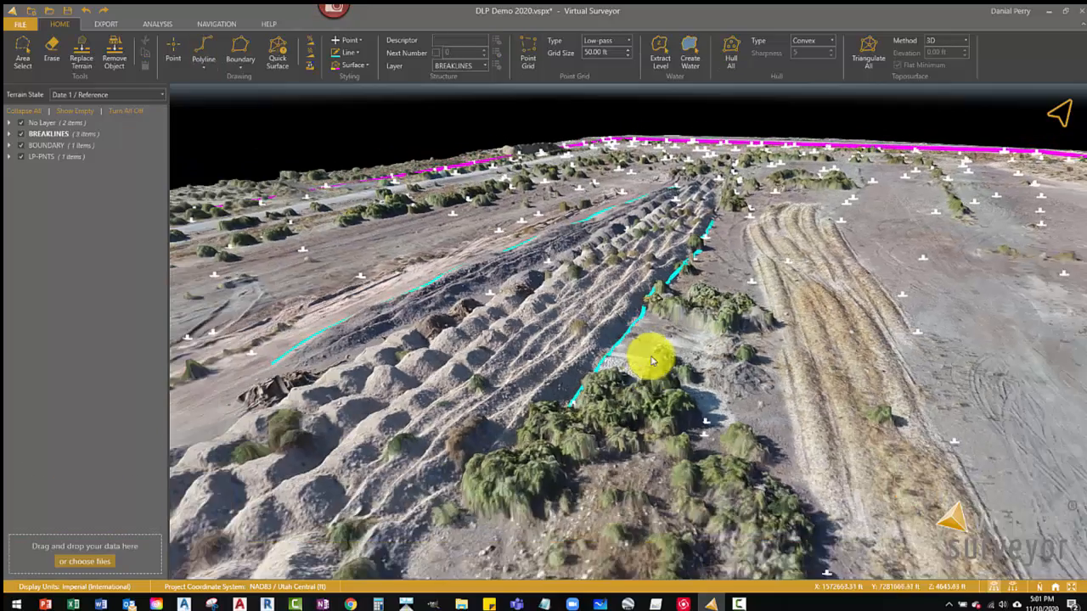
pyautogui.moveTo(631, 367); pyautogui.dragTo(676, 329, button='middle')
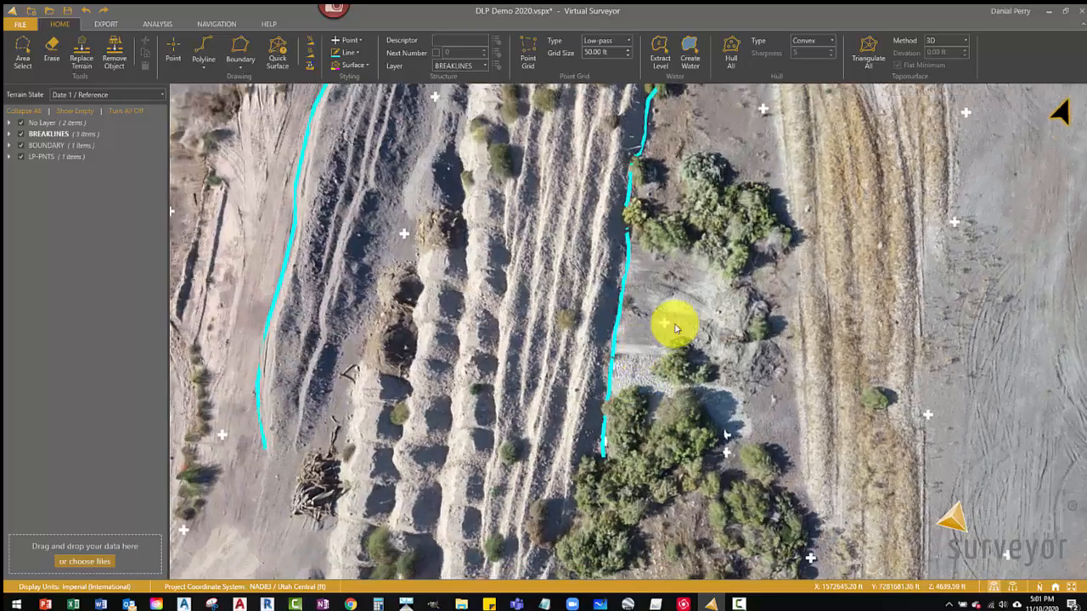
pyautogui.scroll(3, 650, 340)
pyautogui.scroll(-5, 648, 346)
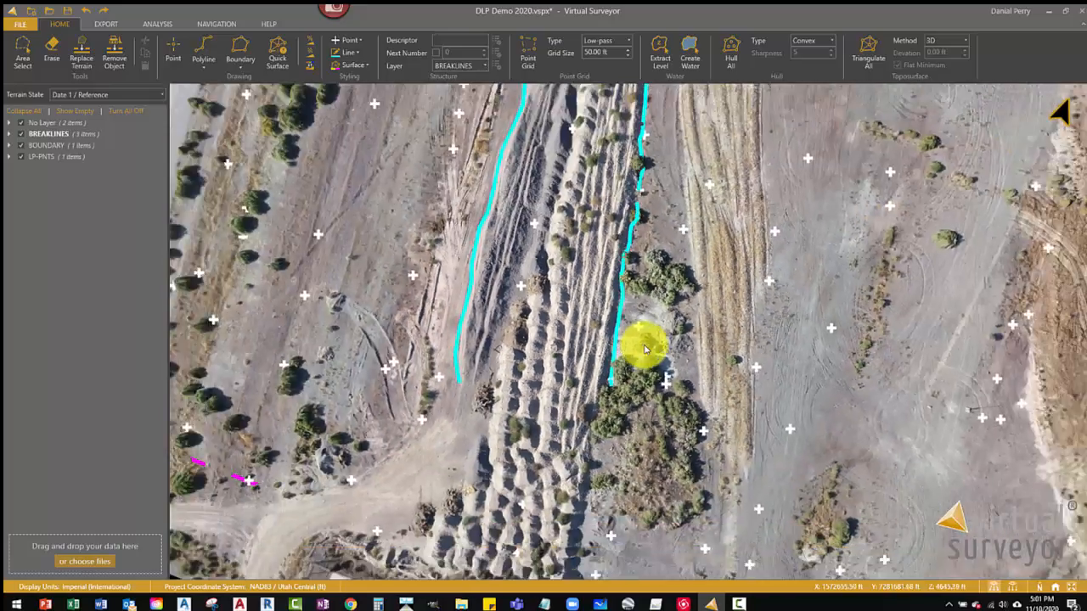
pyautogui.scroll(-4, 648, 352)
pyautogui.scroll(3, 973, 312)
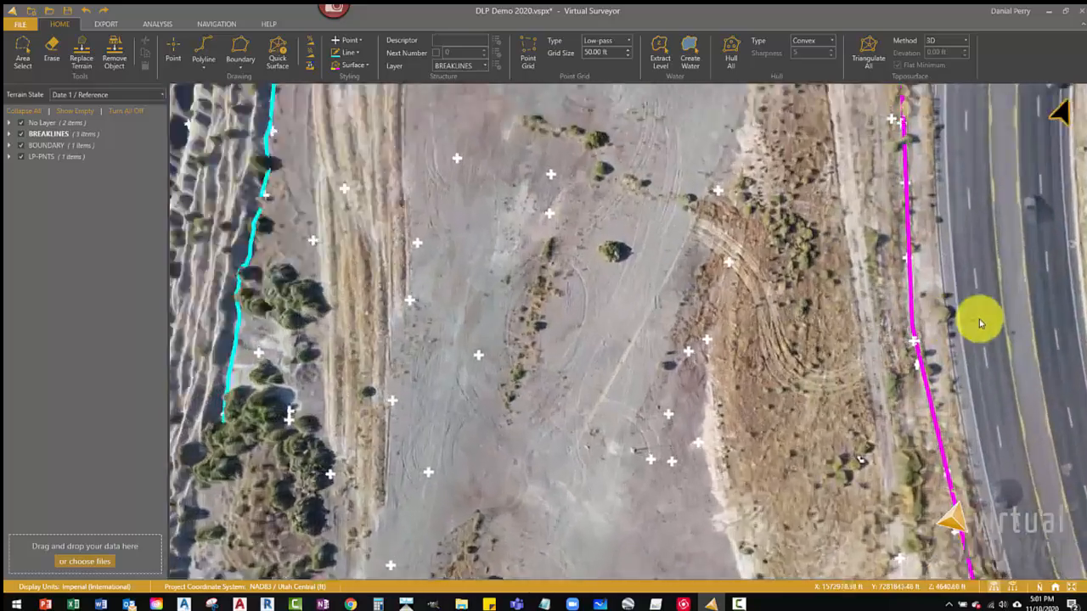
pyautogui.scroll(5, 980, 321)
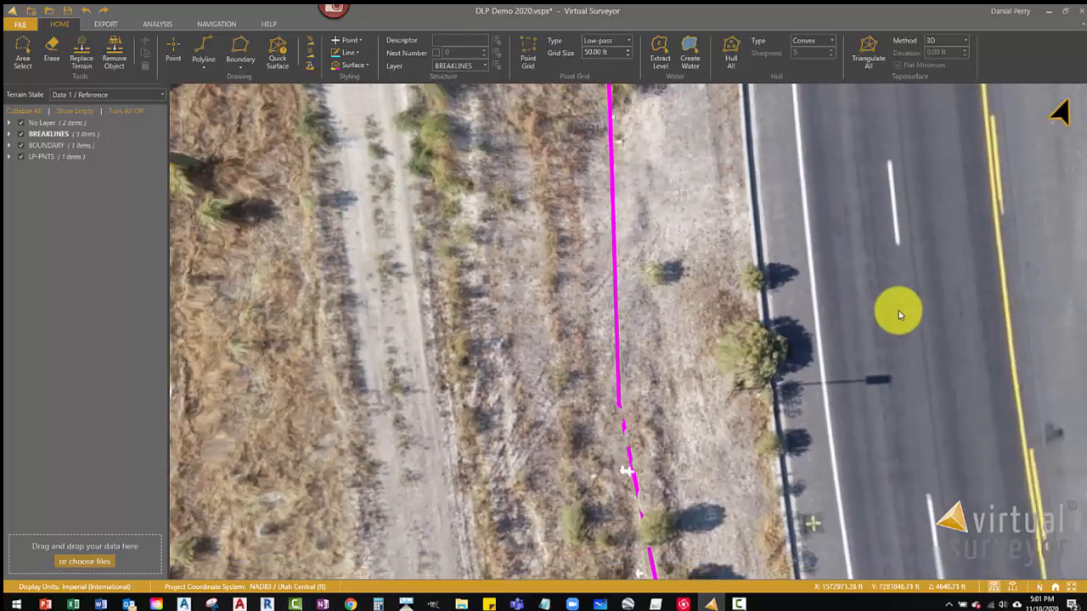
pyautogui.scroll(-1, 898, 310)
pyautogui.moveTo(863, 314)
pyautogui.mouseDown(button='middle')
pyautogui.moveTo(849, 332)
pyautogui.moveTo(852, 317)
pyautogui.moveTo(855, 365)
pyautogui.mouseUp(button='middle')
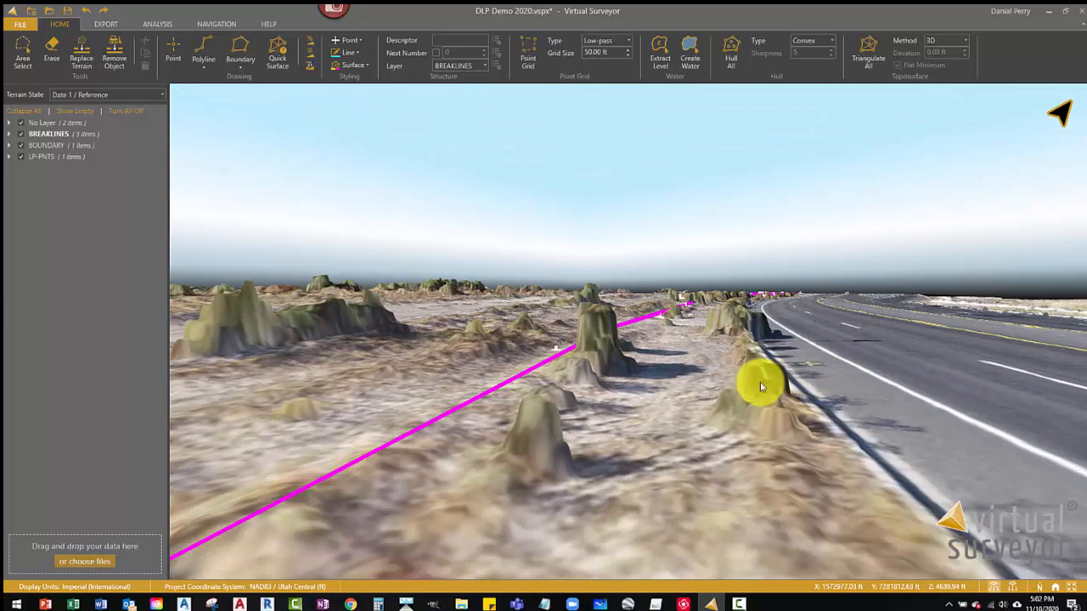
pyautogui.moveTo(761, 387); pyautogui.dragTo(522, 449, button='middle')
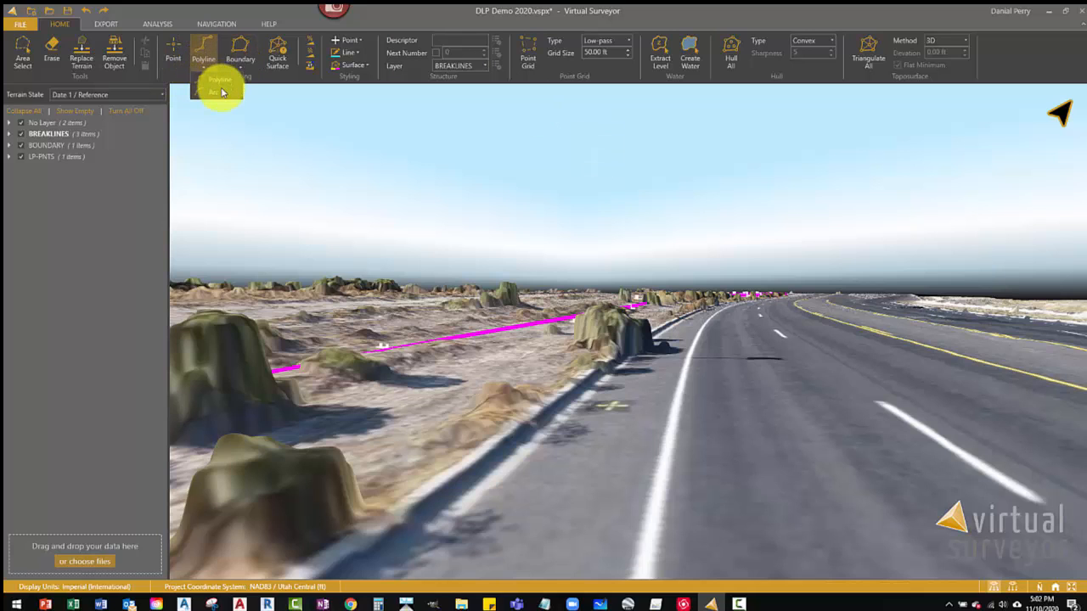
pyautogui.click(224, 82)
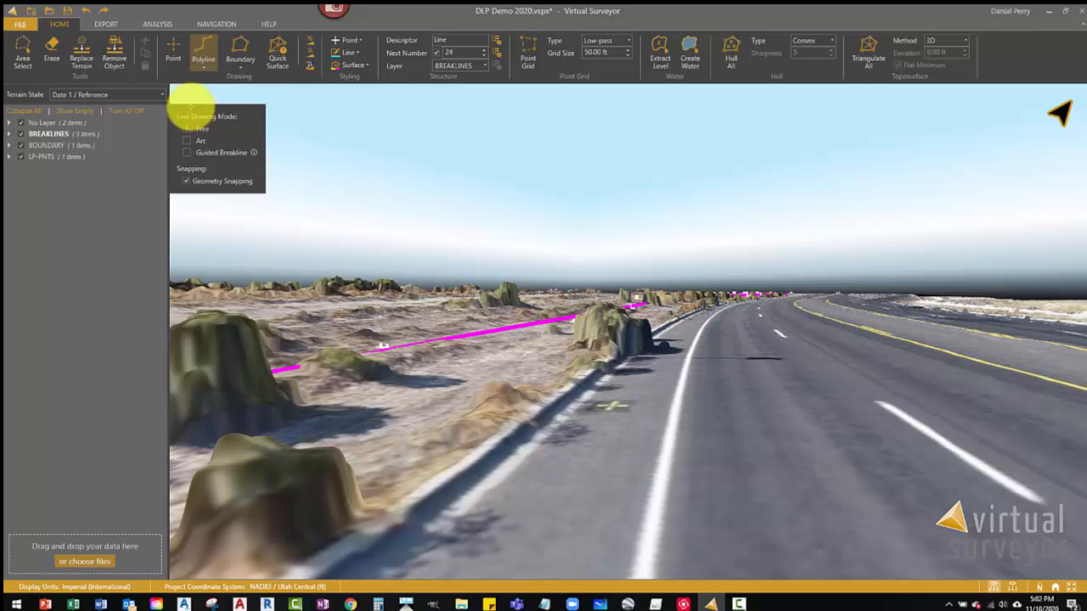
pyautogui.click(215, 155)
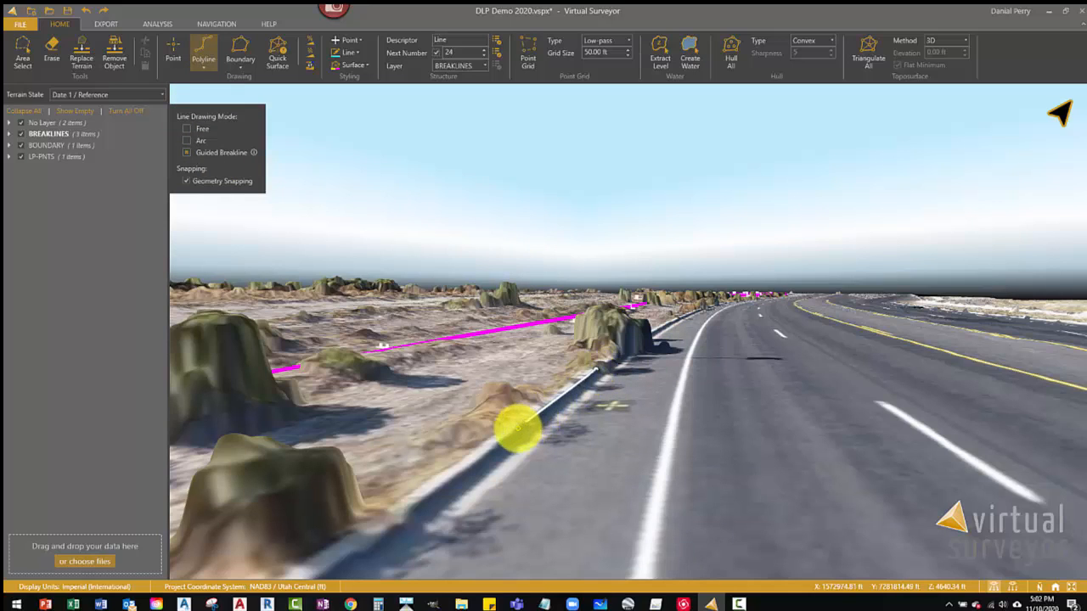
pyautogui.click(523, 424)
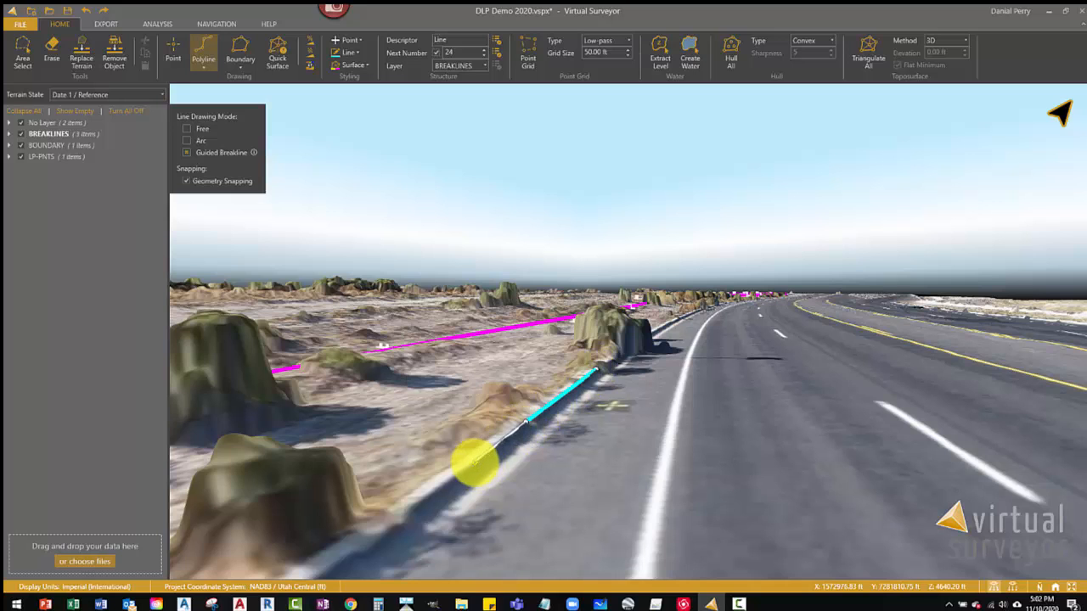
pyautogui.click(474, 463)
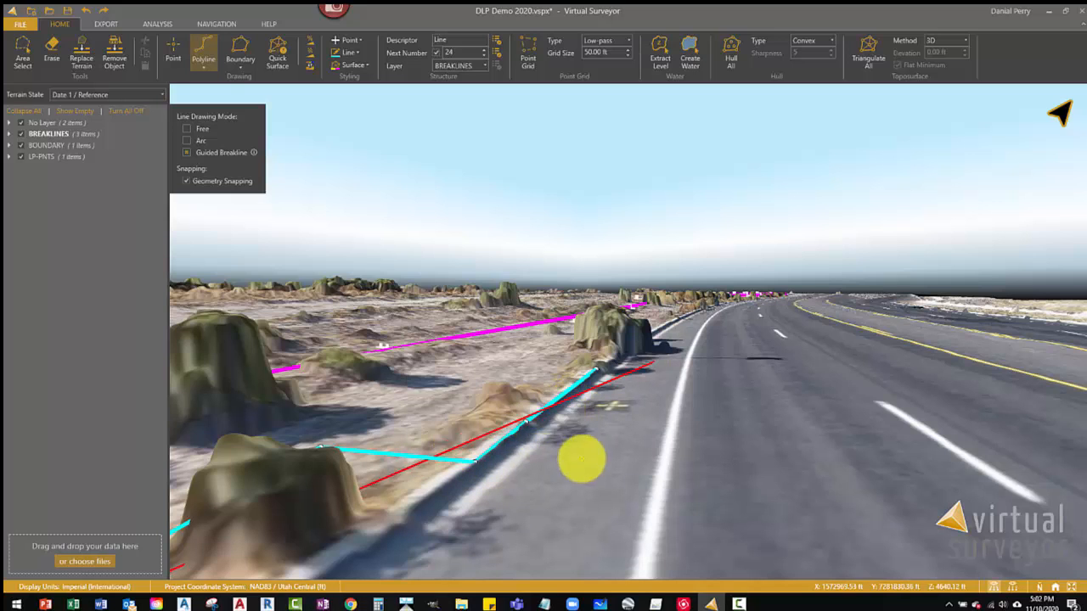
pyautogui.press('Escape')
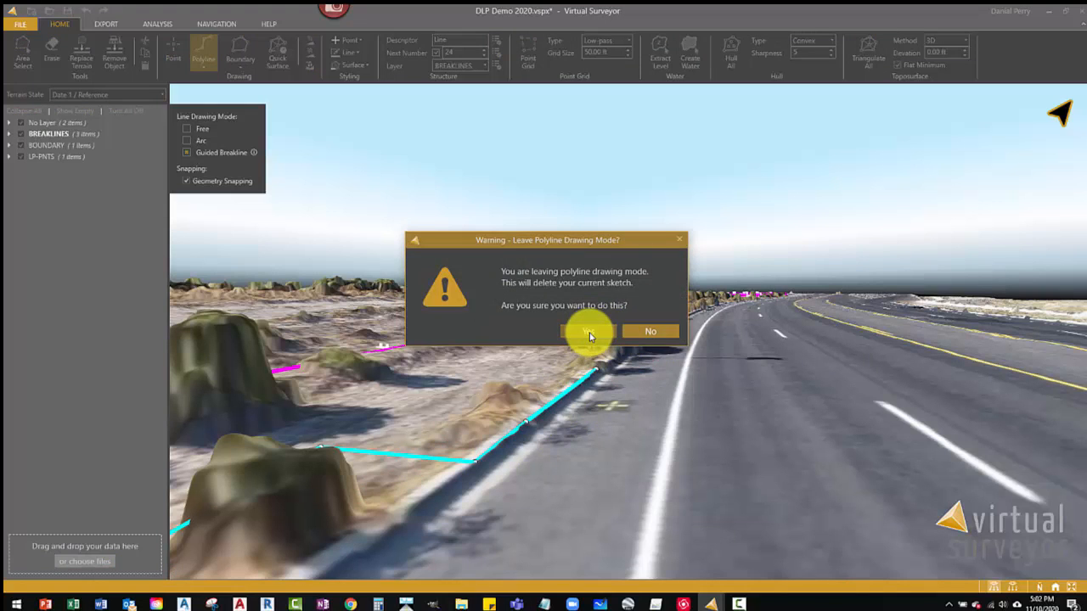
pyautogui.click(589, 333)
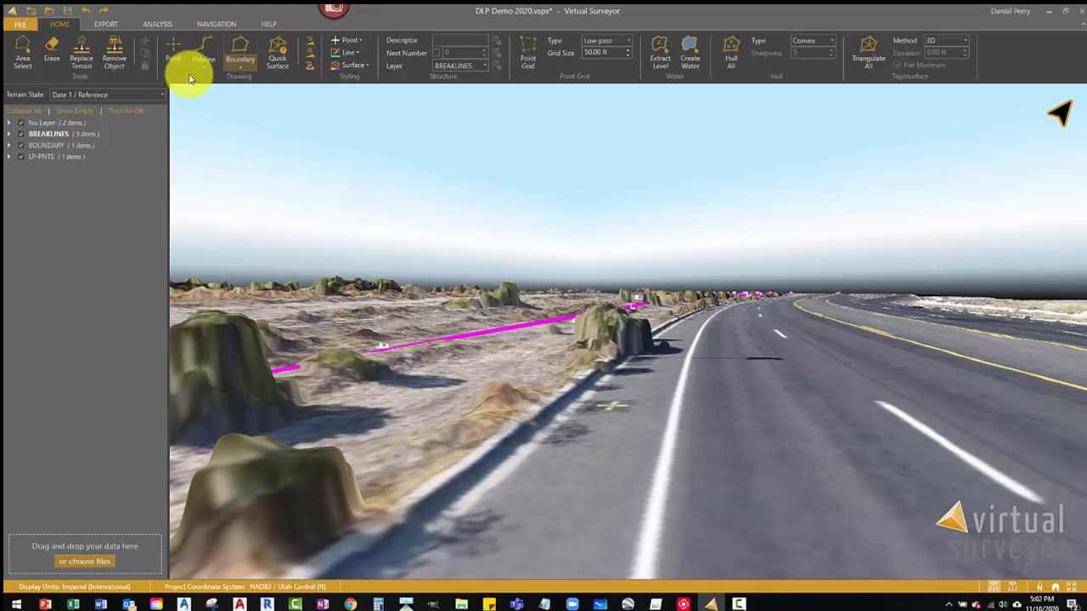
# - Trace a guided breakline about 234 ft long along the road curb outside the eastern boundary and finish it
pyautogui.click(219, 81)
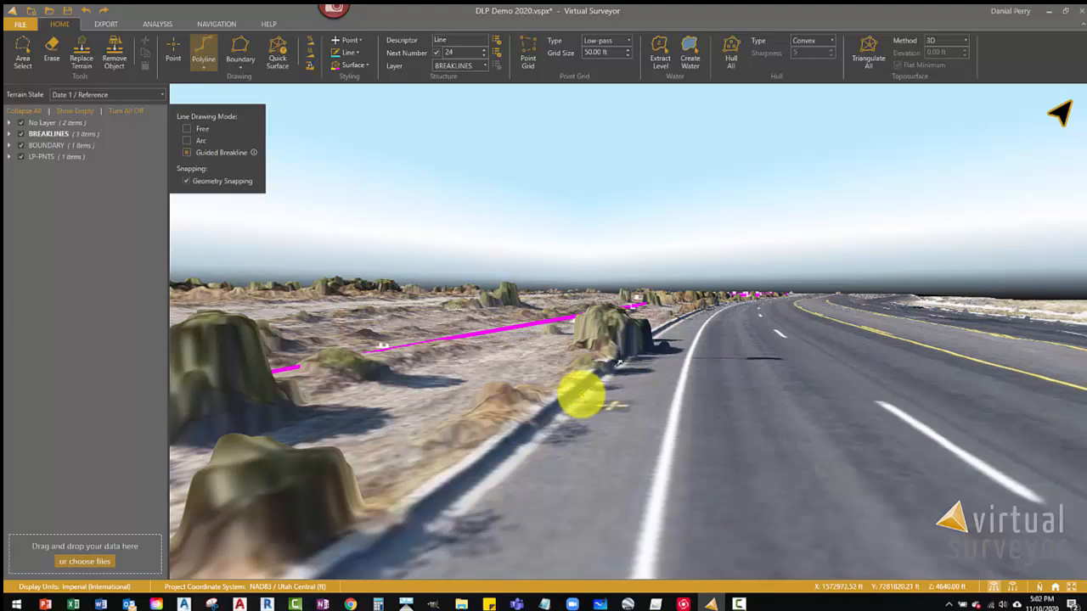
pyautogui.click(584, 393)
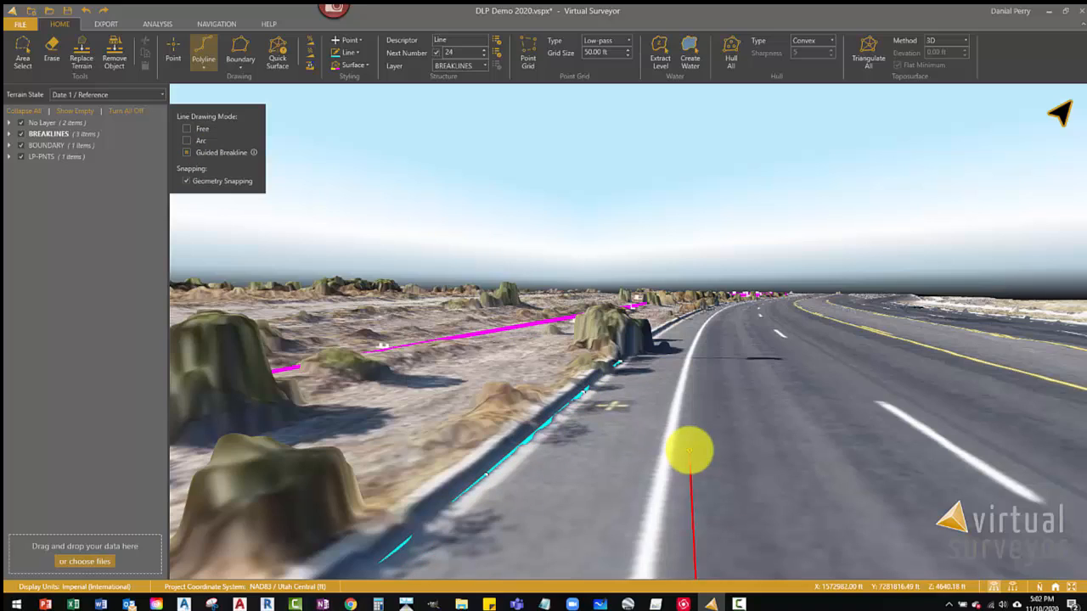
pyautogui.scroll(4, 698, 315)
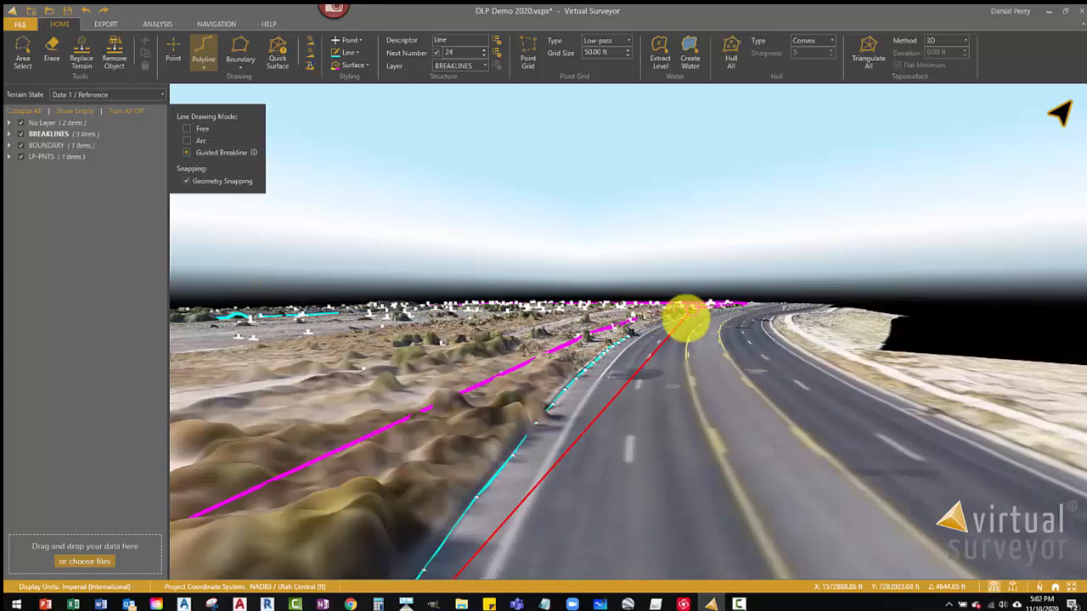
pyautogui.scroll(3, 457, 552)
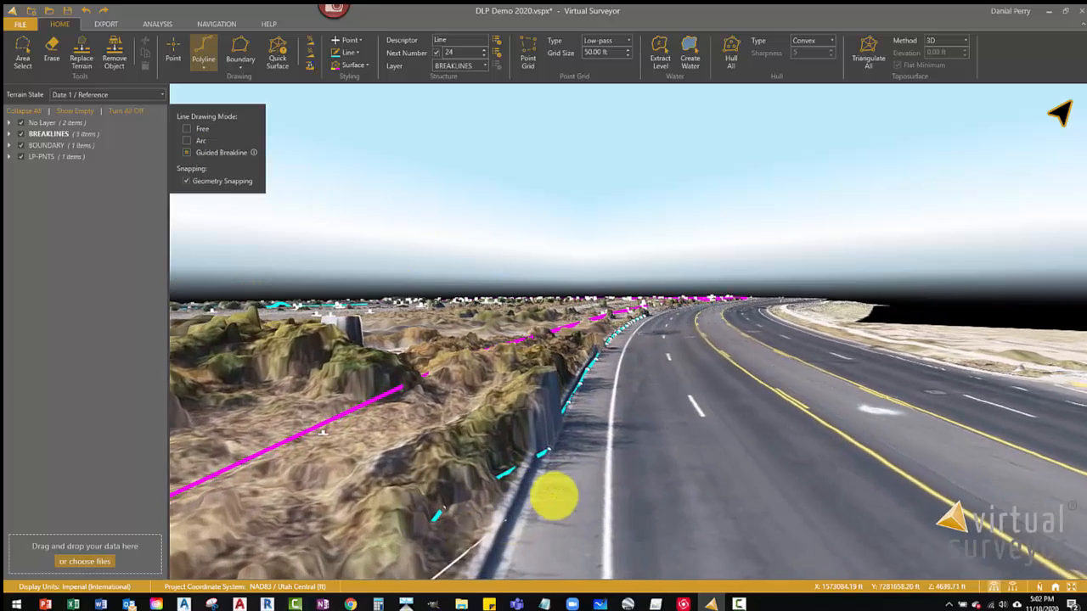
pyautogui.press('Escape')
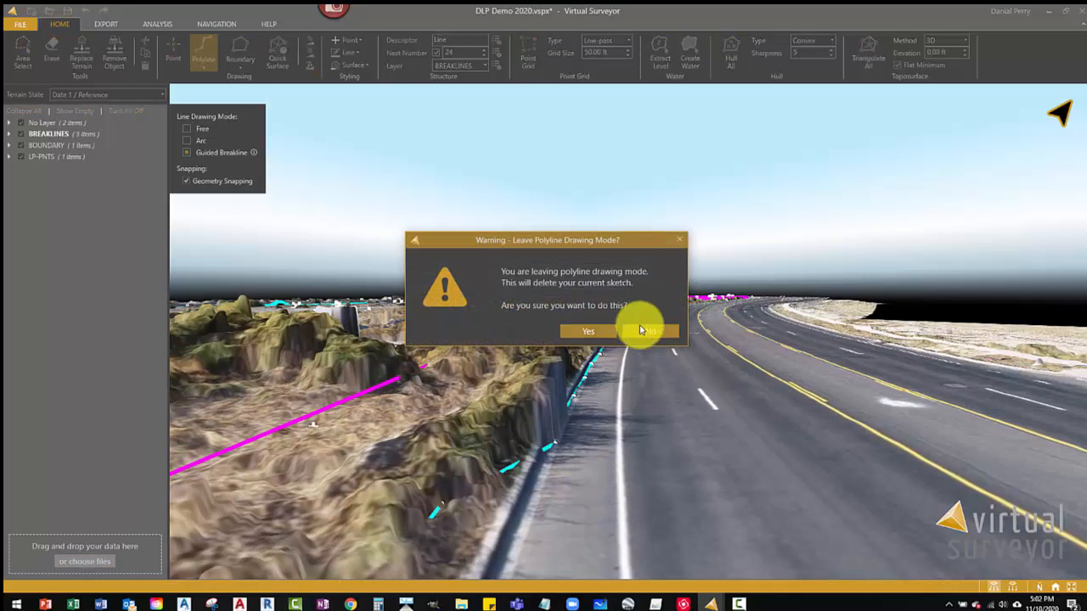
pyautogui.click(639, 330)
pyautogui.rightClick(577, 452)
pyautogui.press('Escape')
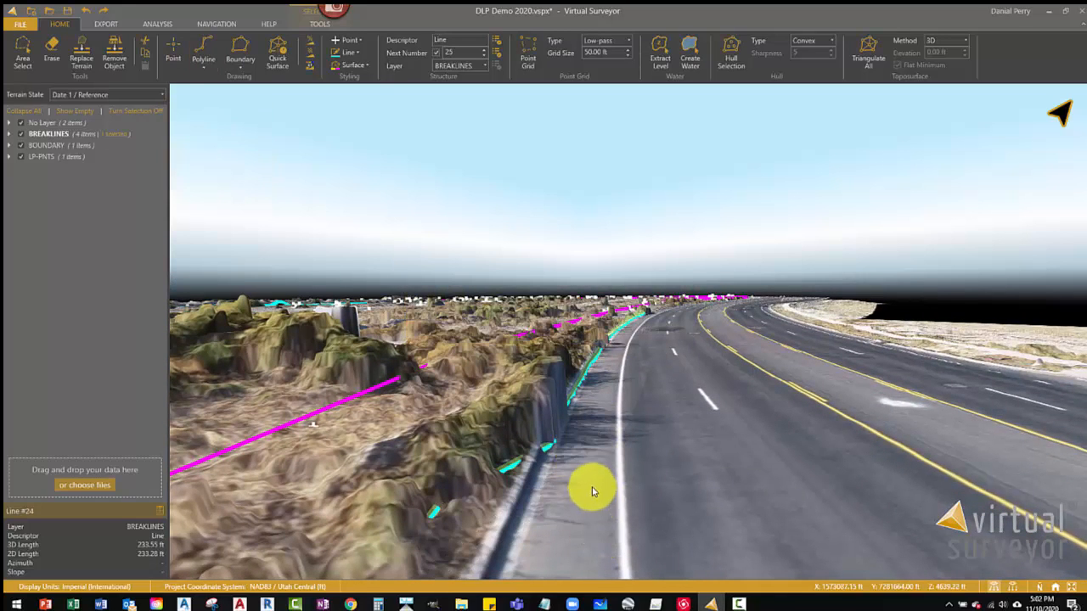
pyautogui.press('Escape')
pyautogui.click(507, 473)
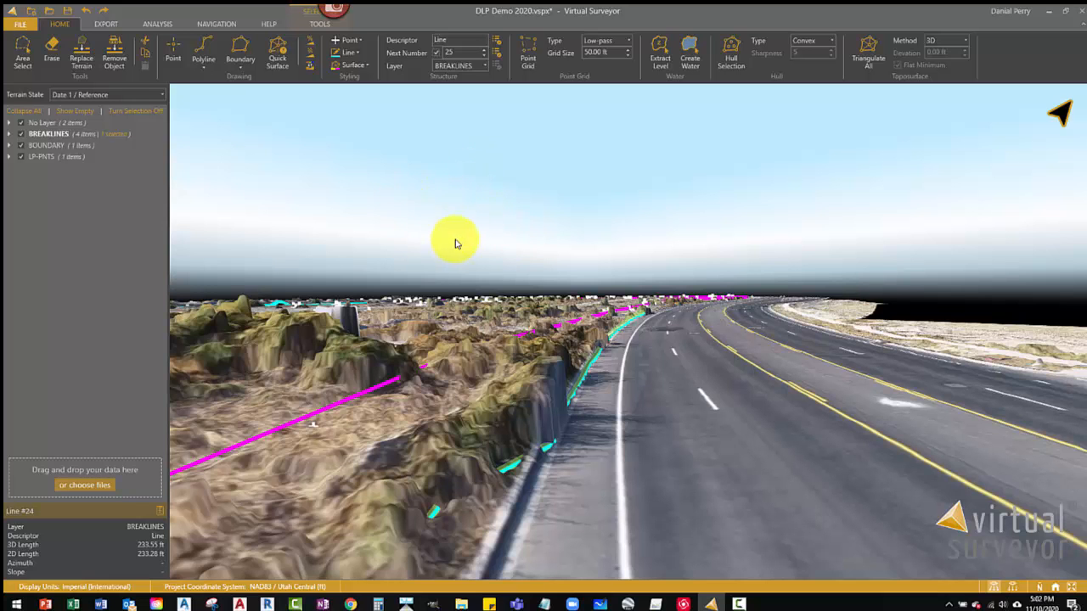
# - Clear the selection and review the whole site from above with its boundary, point grid and breaklines
pyautogui.moveTo(573, 383); pyautogui.dragTo(690, 431)
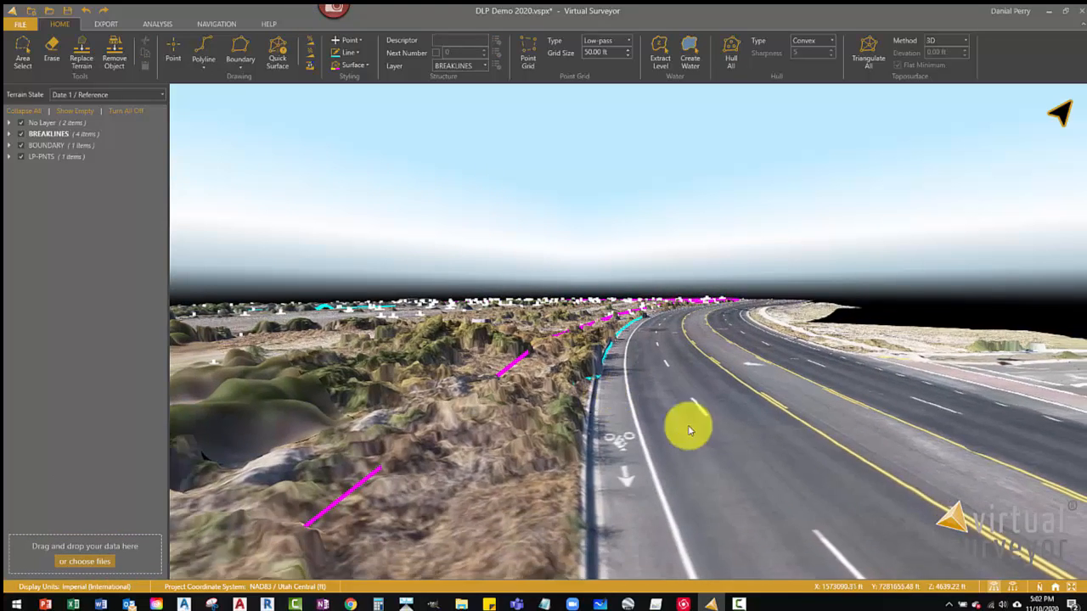
pyautogui.moveTo(551, 393)
pyautogui.mouseDown(button='middle')
pyautogui.moveTo(559, 472)
pyautogui.moveTo(547, 411)
pyautogui.mouseUp(button='middle')
pyautogui.press('Home')
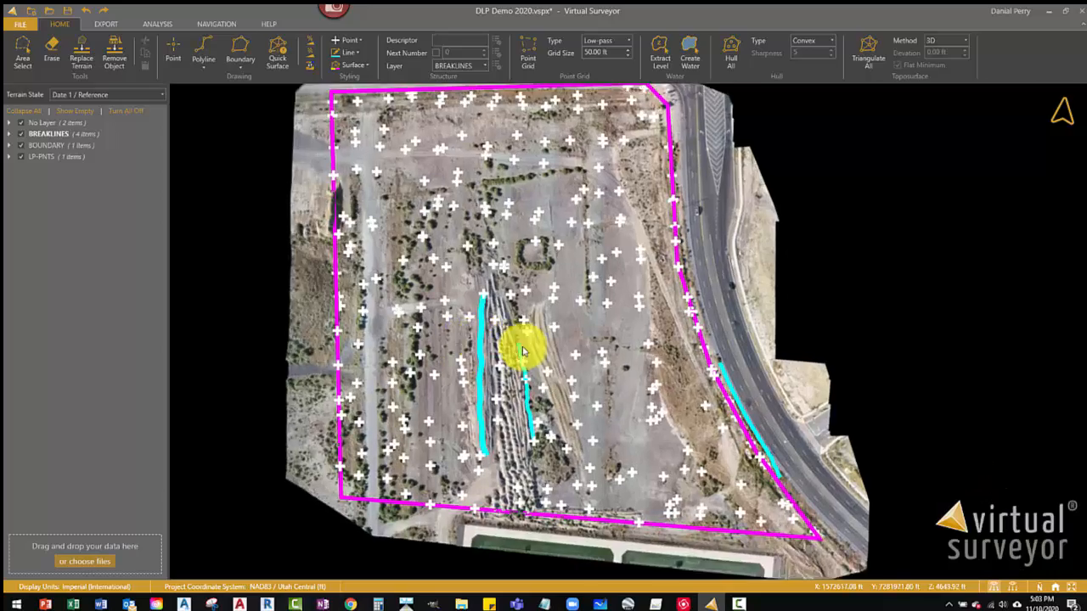
pyautogui.scroll(1, 525, 350)
pyautogui.scroll(-3, 626, 360)
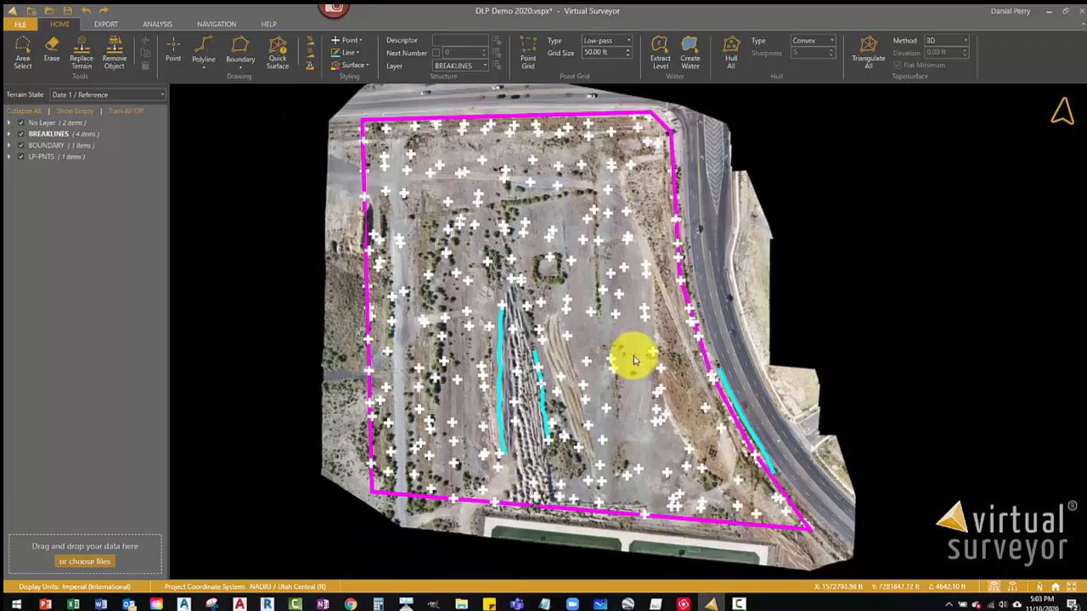
pyautogui.scroll(5, 622, 363)
pyautogui.scroll(-3, 621, 363)
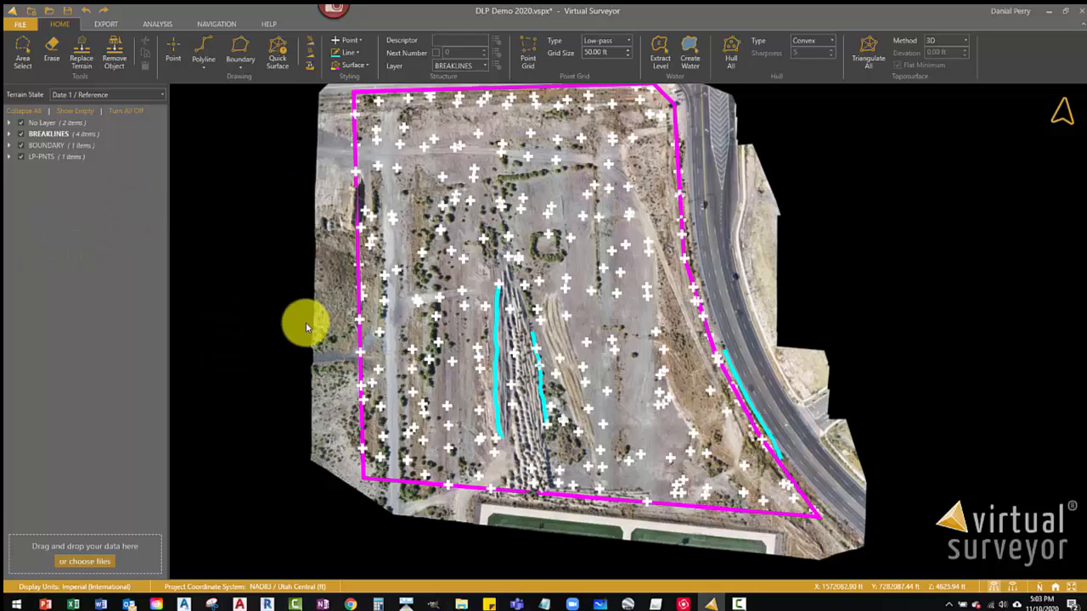
pyautogui.scroll(-2, 407, 244)
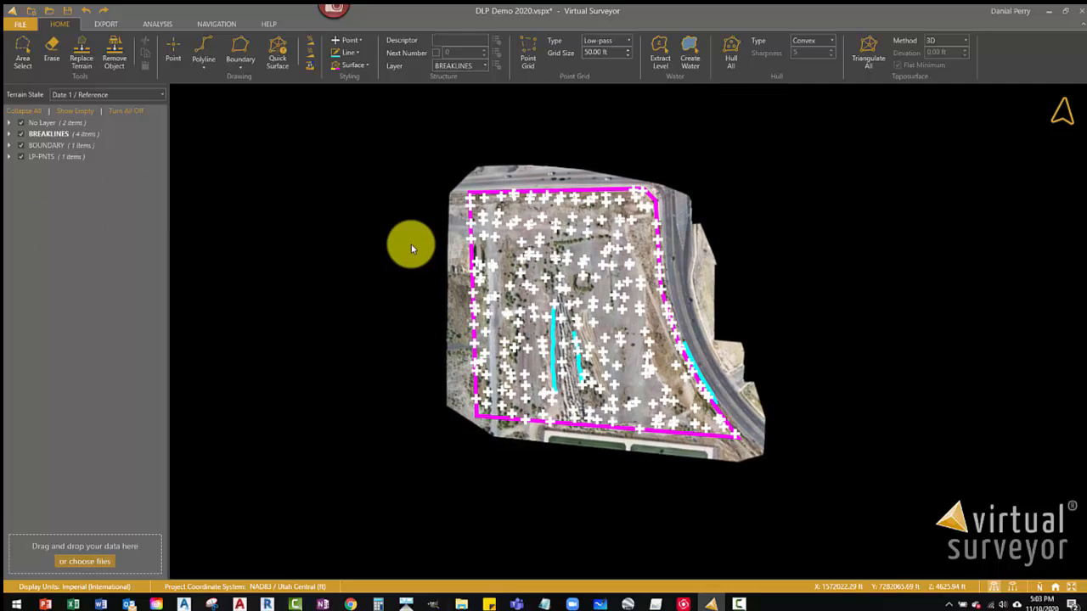
pyautogui.scroll(3, 411, 244)
pyautogui.scroll(-3, 411, 243)
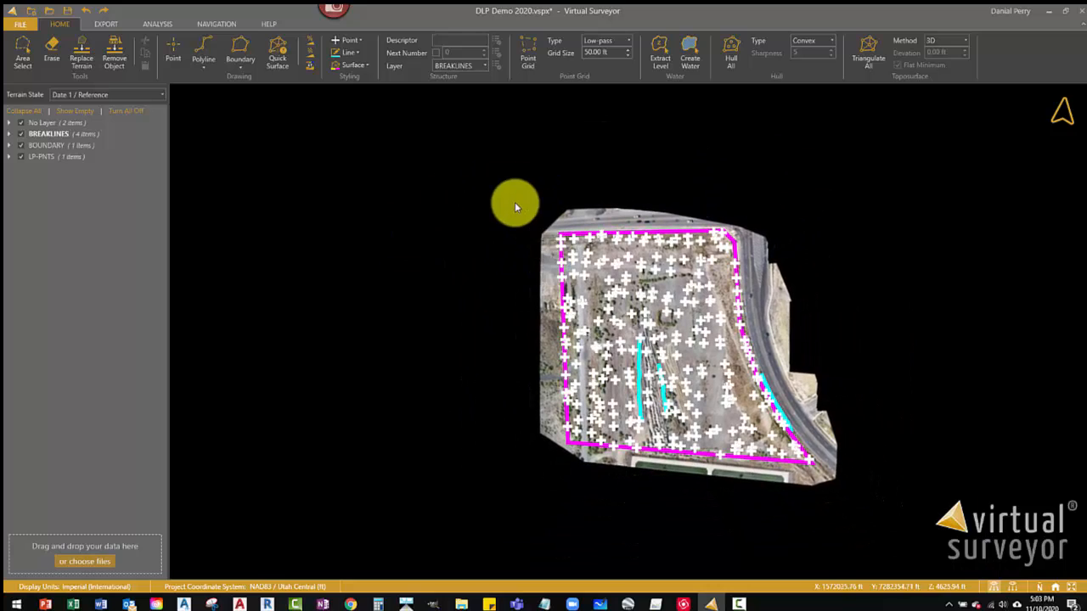
# - Inspect the items stored in the LP-PNTS, BOUNDARY and BREAKLINES layers and collapse the layers again
pyautogui.click(10, 157)
pyautogui.click(10, 147)
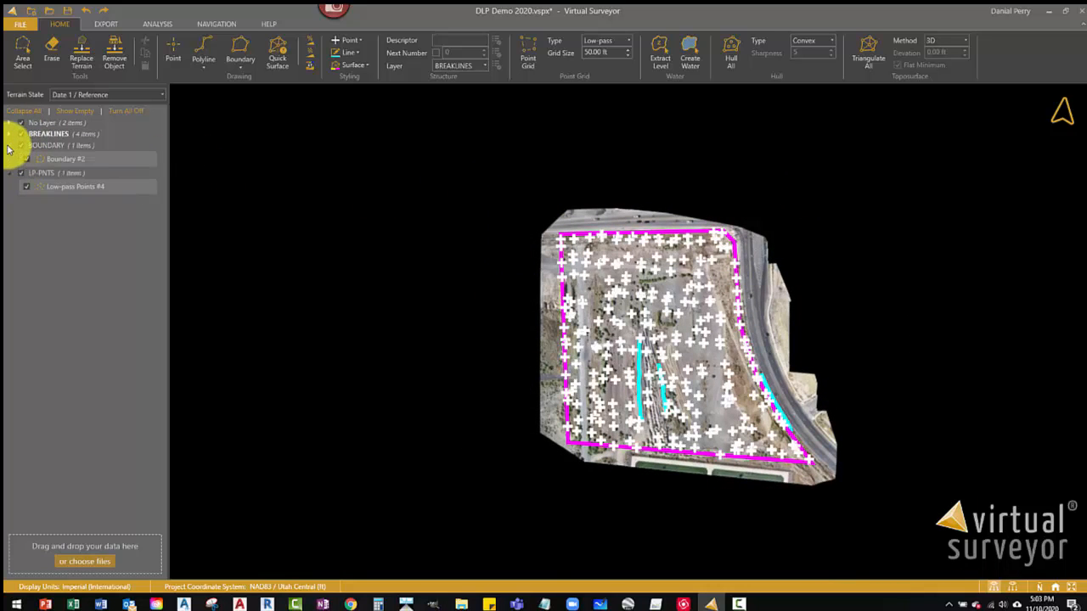
pyautogui.click(10, 147)
pyautogui.click(10, 136)
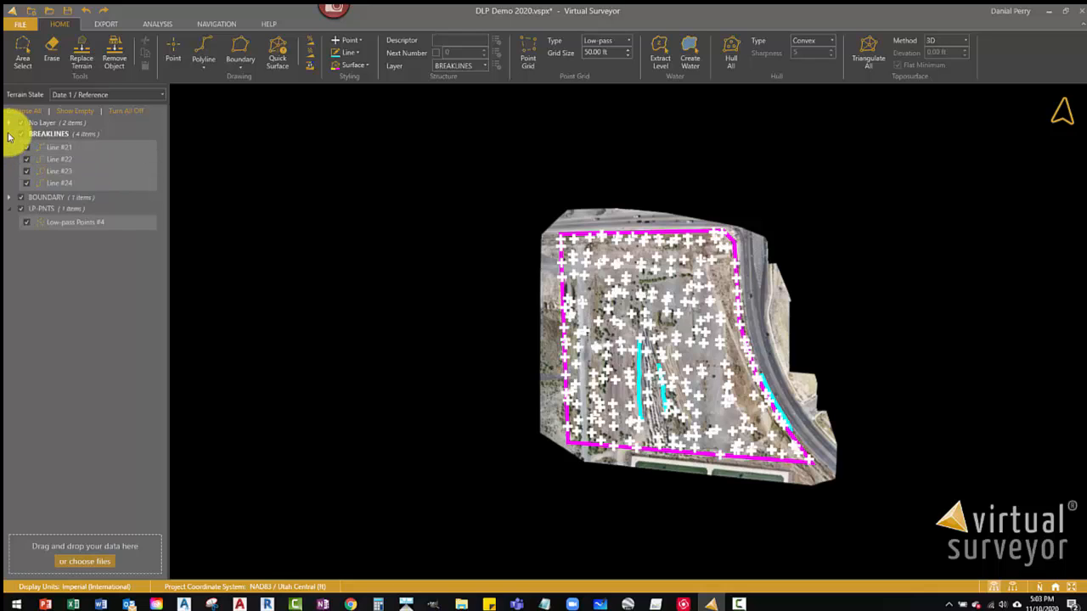
pyautogui.click(9, 209)
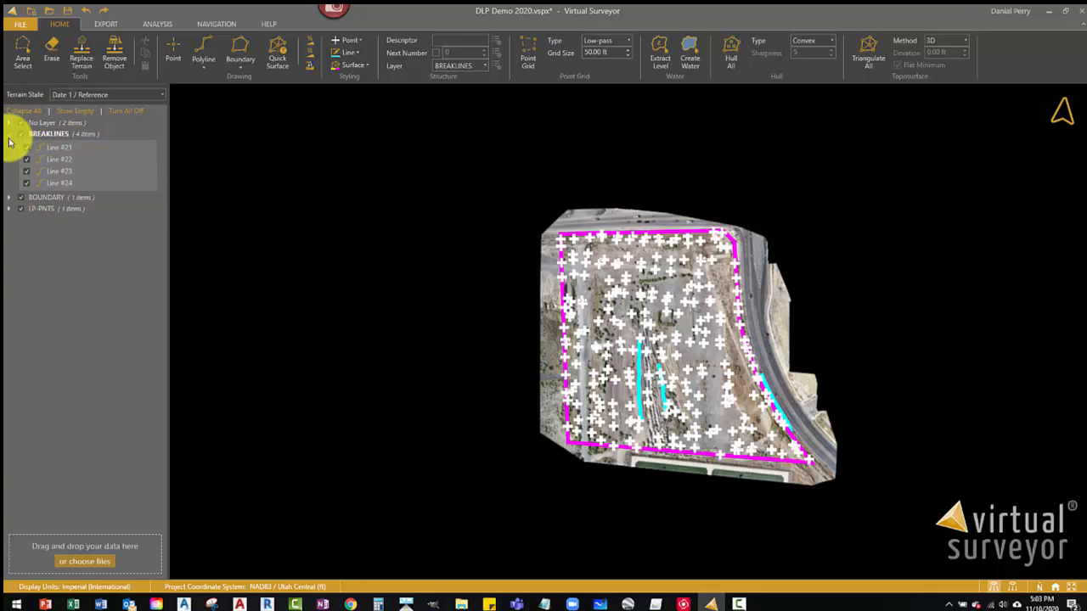
pyautogui.click(10, 135)
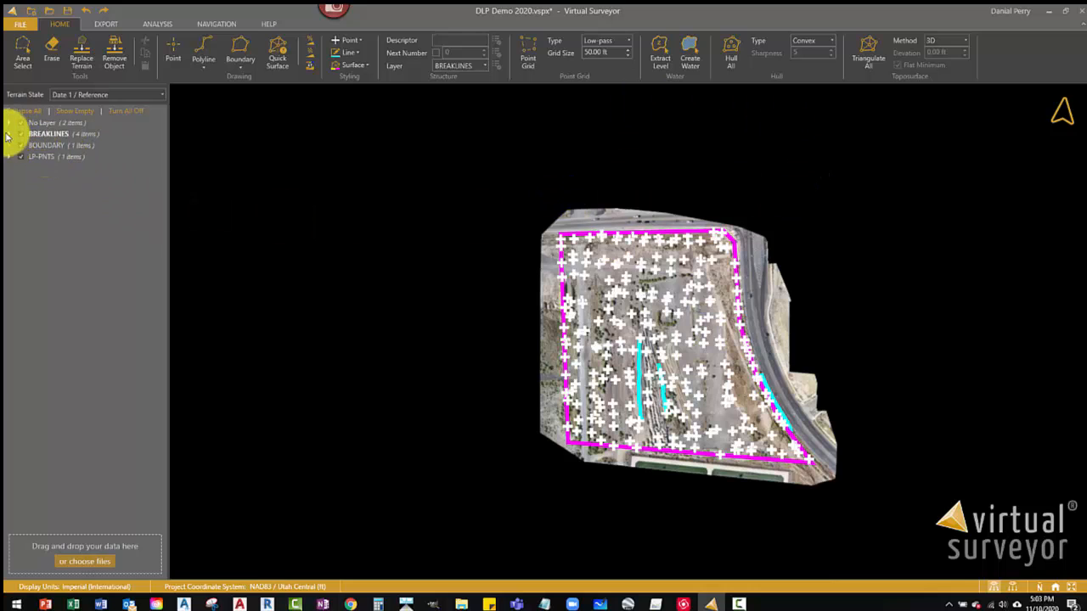
pyautogui.click(10, 136)
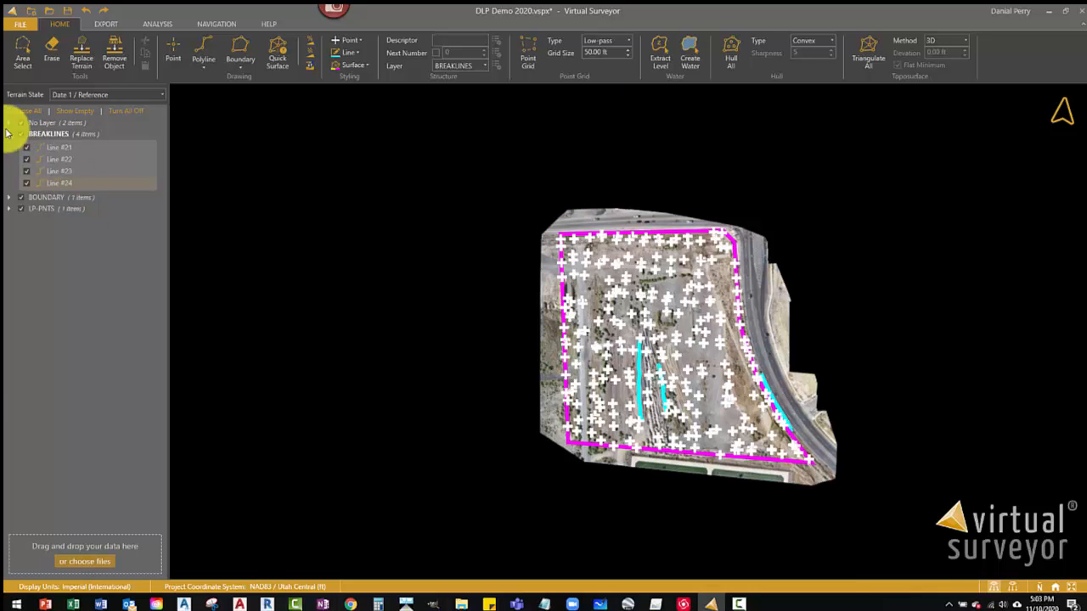
pyautogui.click(9, 136)
# - Area-select the boundary, low-pass points and all breaklines across the site and triangulate them into a surface
pyautogui.moveTo(525, 205)
pyautogui.mouseDown()
pyautogui.moveTo(842, 206)
pyautogui.moveTo(876, 263)
pyautogui.moveTo(878, 549)
pyautogui.moveTo(866, 514)
pyautogui.moveTo(493, 485)
pyautogui.moveTo(473, 478)
pyautogui.moveTo(492, 446)
pyautogui.mouseUp()
pyautogui.moveTo(485, 438); pyautogui.dragTo(476, 369)
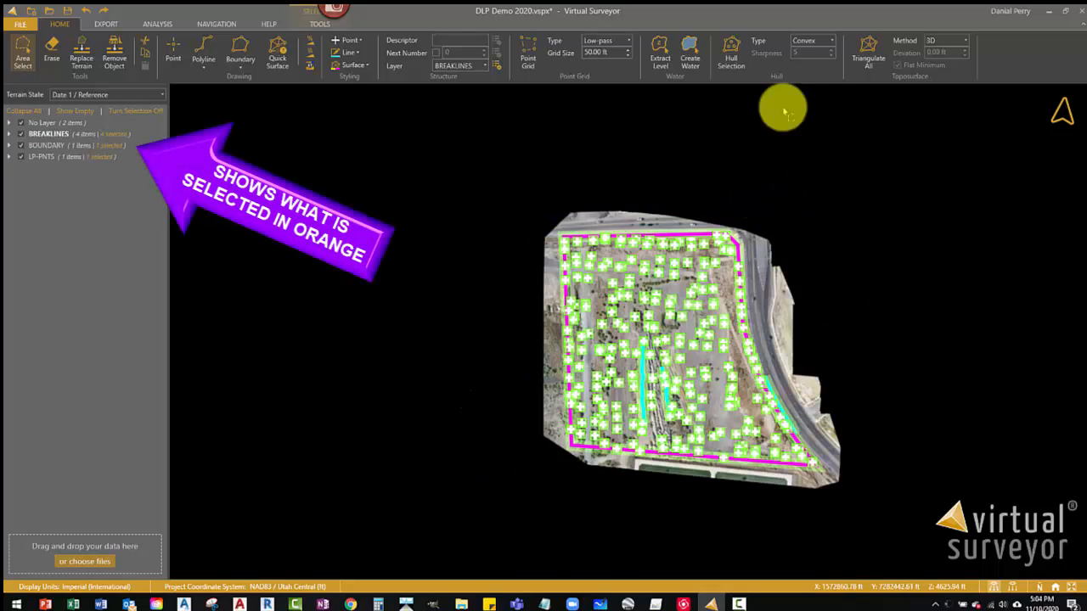
pyautogui.click(870, 51)
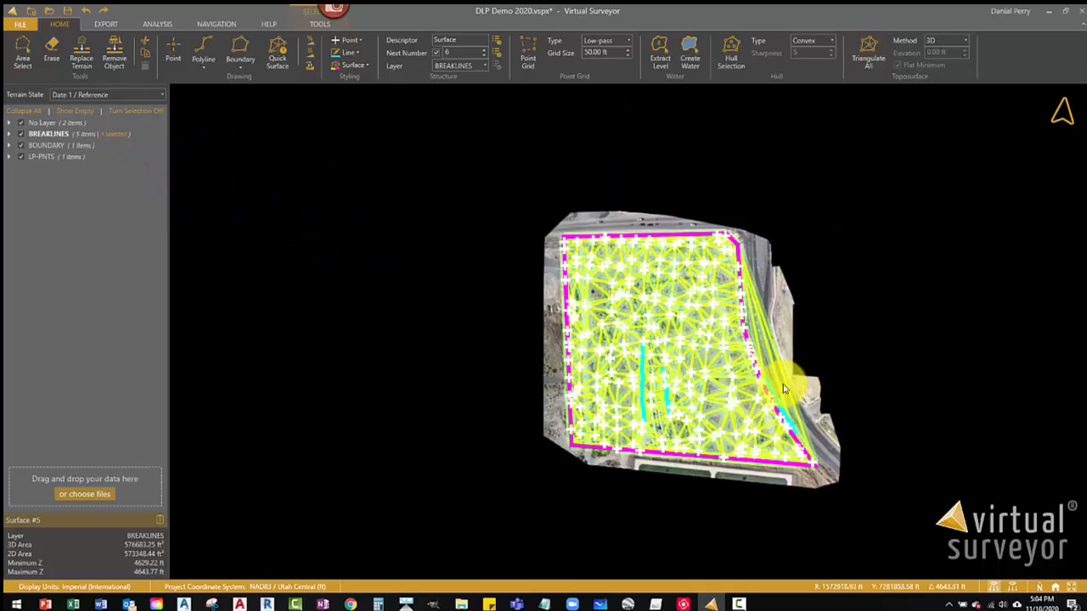
# - Remove the long stray triangles over the road outside the eastern boundary from the surface, and clear the selection
pyautogui.scroll(5, 788, 369)
pyautogui.scroll(-3, 764, 336)
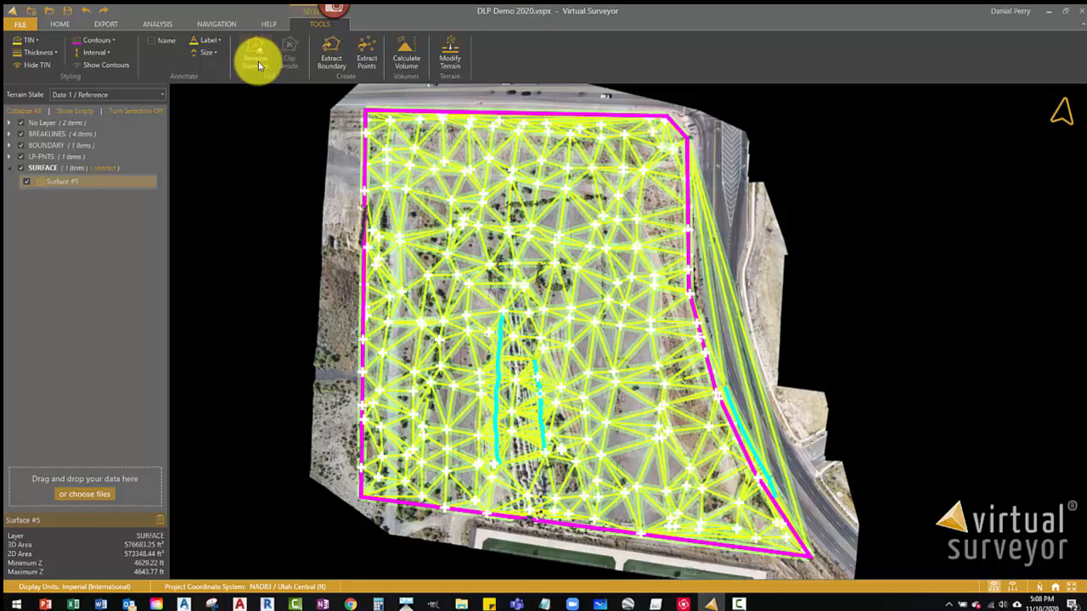
pyautogui.click(258, 61)
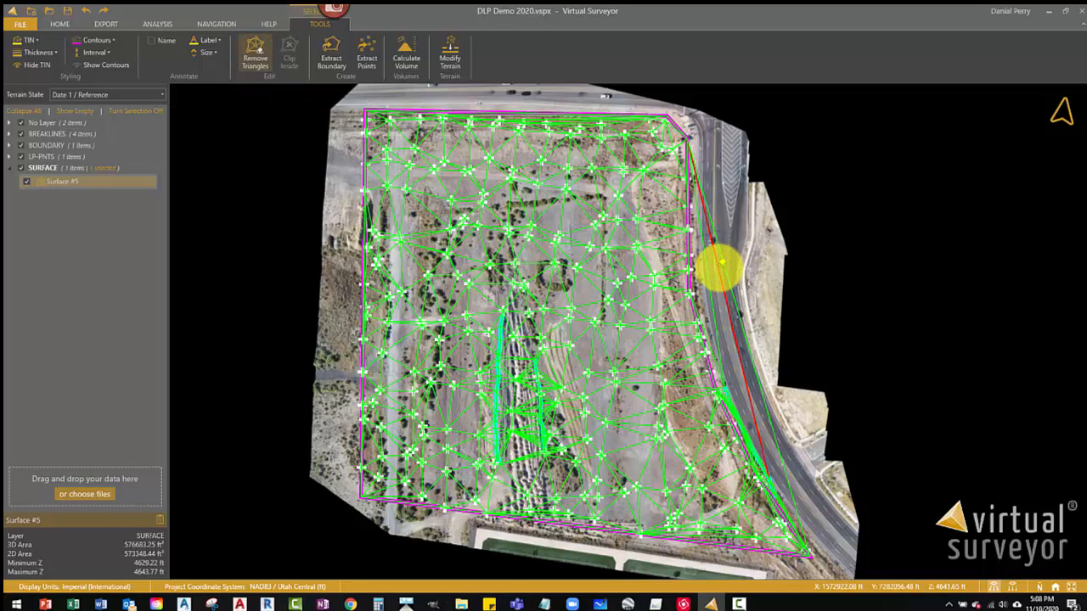
pyautogui.click(722, 264)
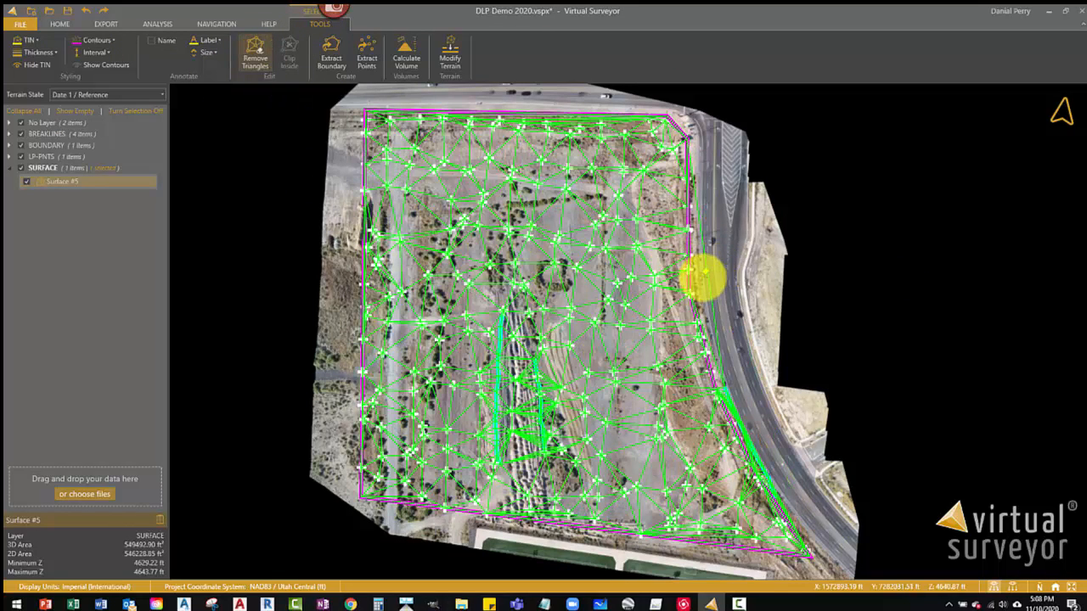
pyautogui.click(710, 273)
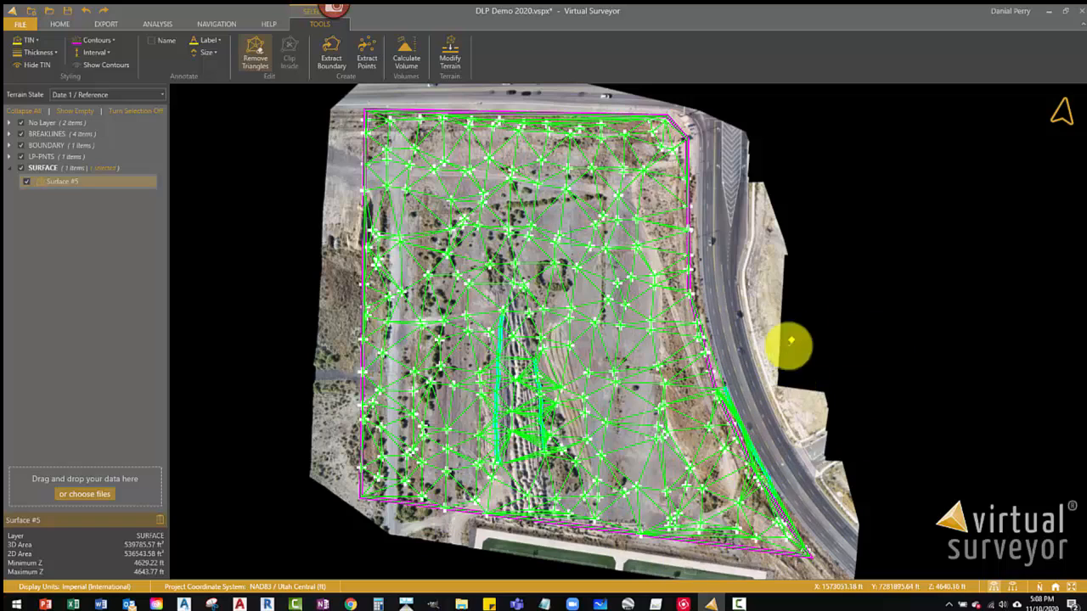
pyautogui.press('Escape')
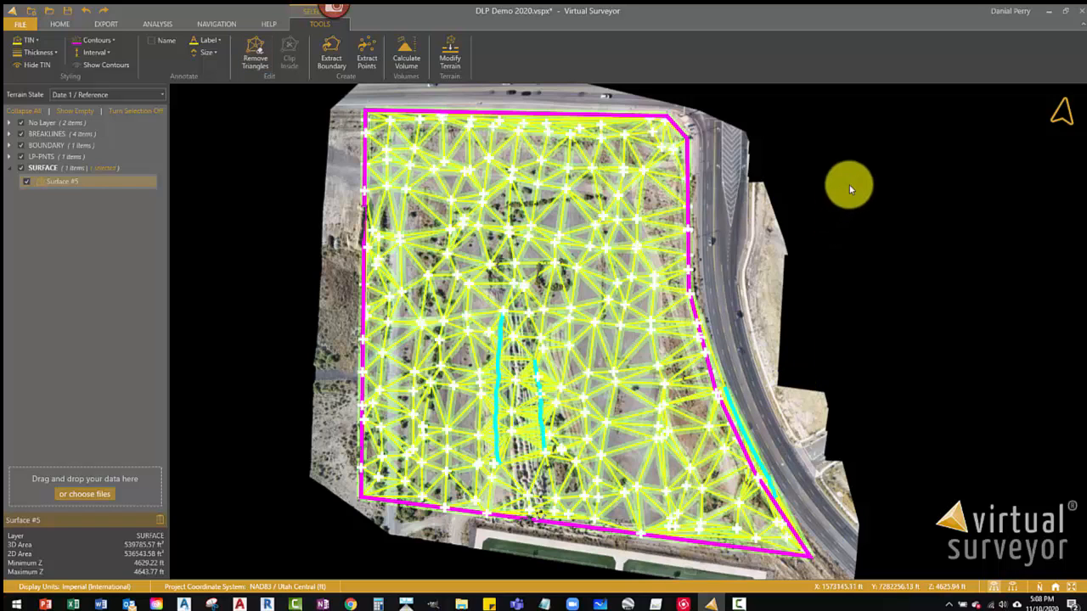
pyautogui.click(895, 209)
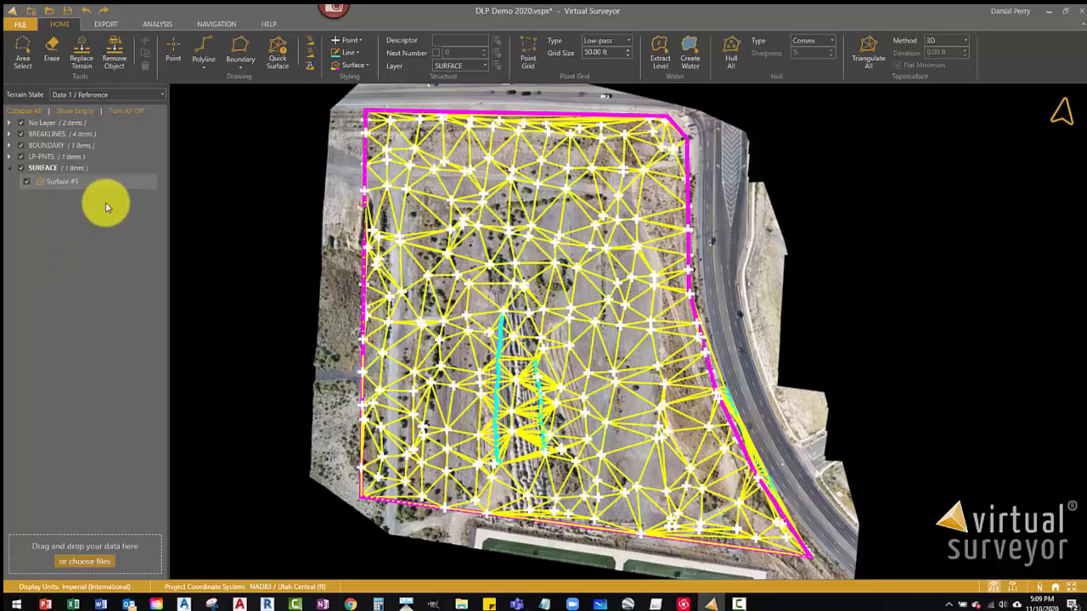
# - Export the survey in .xml format as a LandXML file named DLP Demo 2020
pyautogui.click(92, 29)
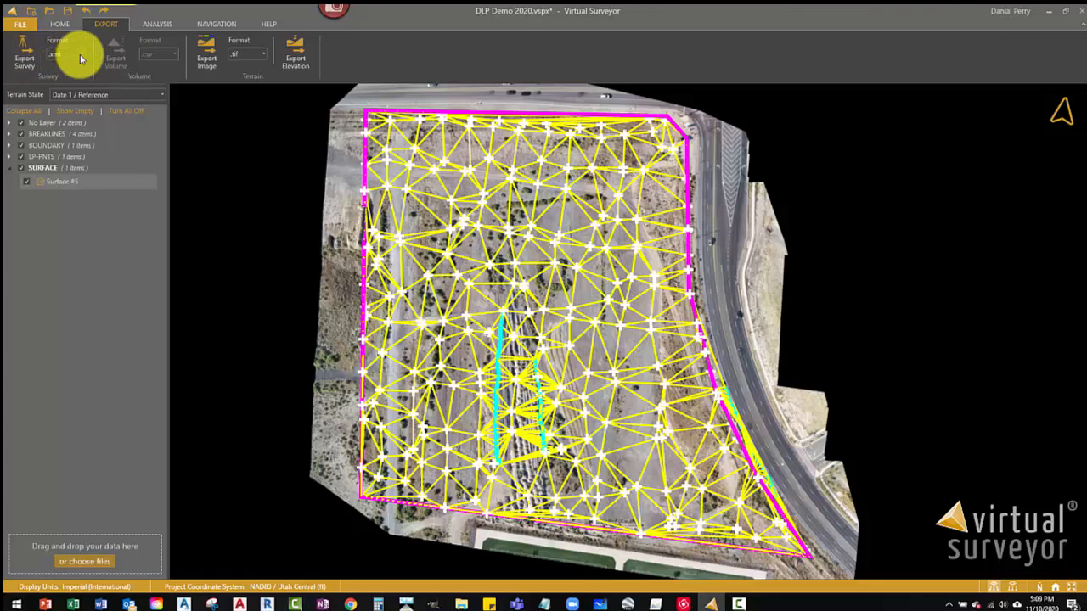
pyautogui.click(80, 55)
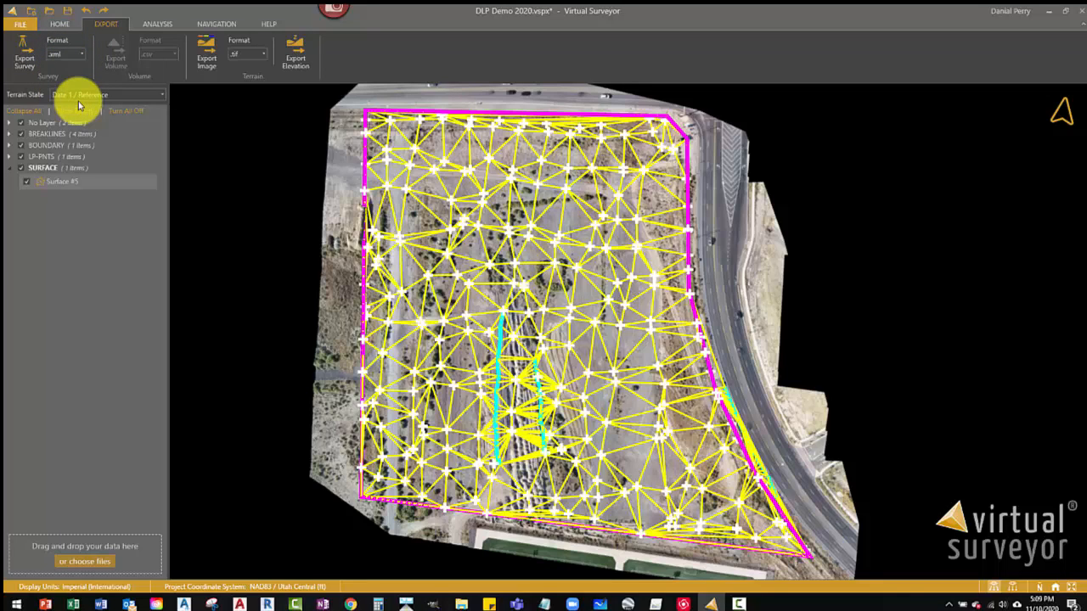
pyautogui.click(39, 58)
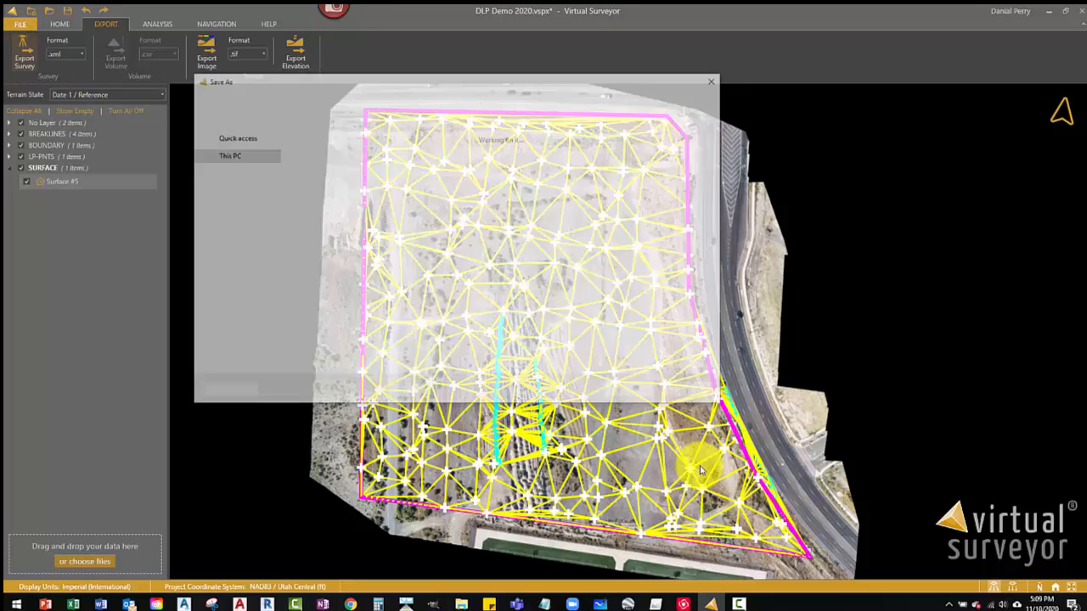
pyautogui.click(324, 165)
pyautogui.write('DLP Demo 2020')
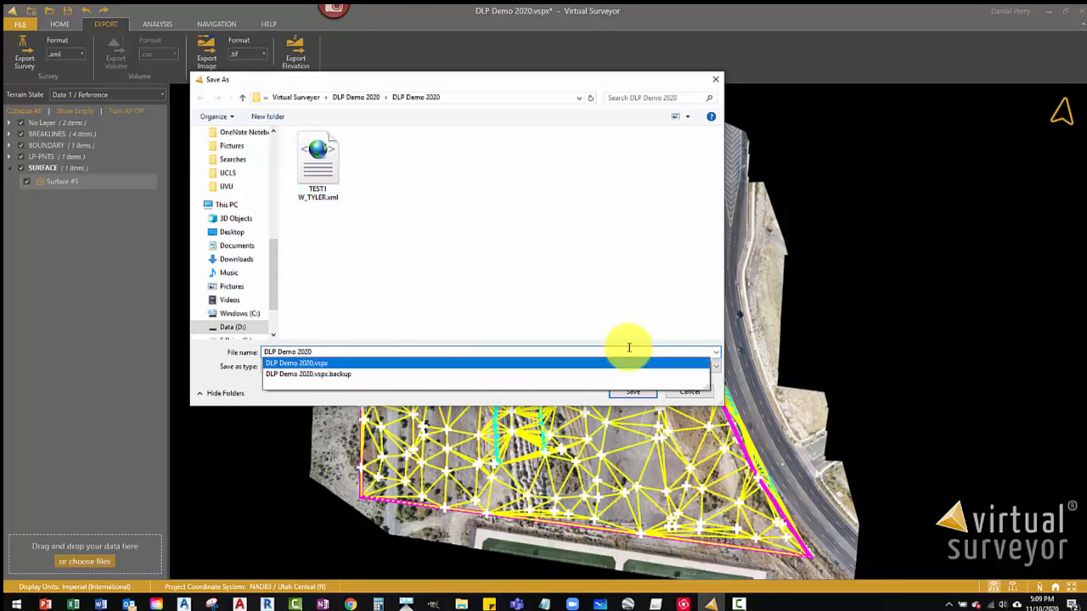
pyautogui.click(633, 293)
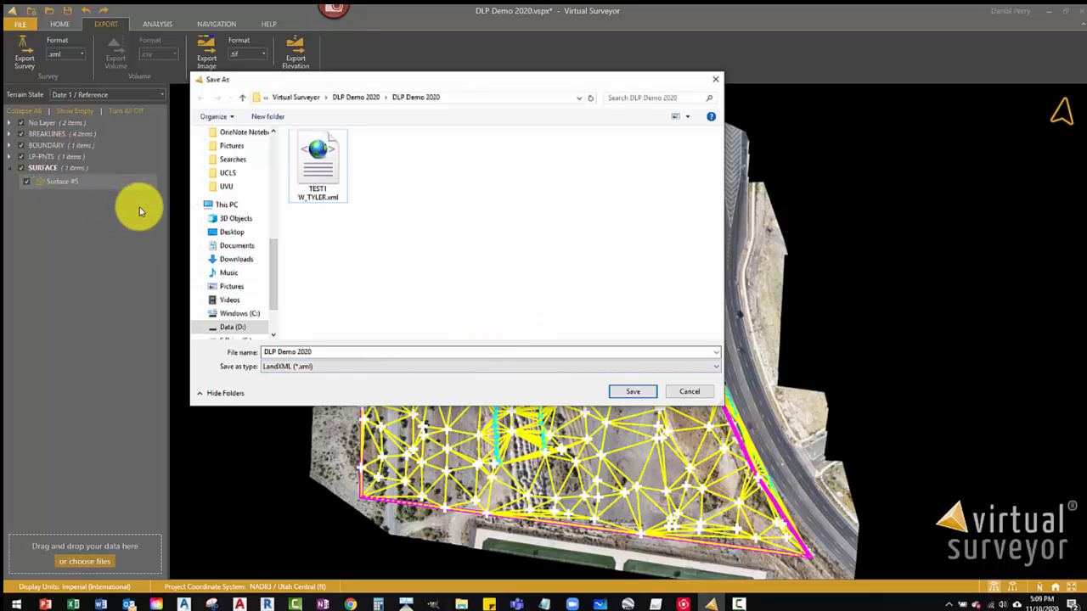
pyautogui.click(635, 394)
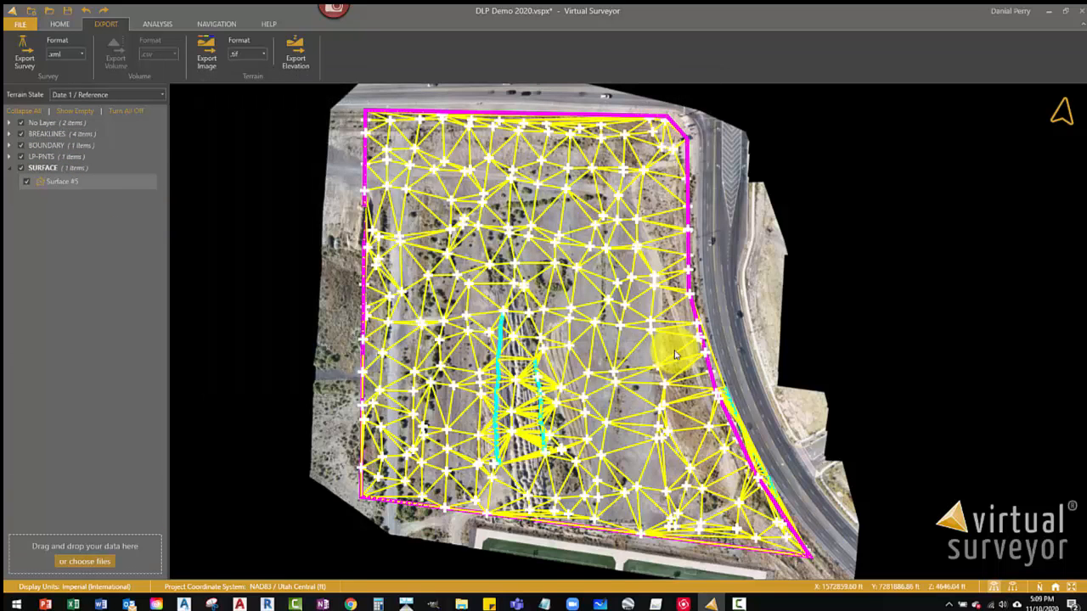
# - Switch to Civil 3D, import all data from the LandXML file DLP Demo 2020.xml into Drawing1, and dismiss the Panorama
pyautogui.click(183, 603)
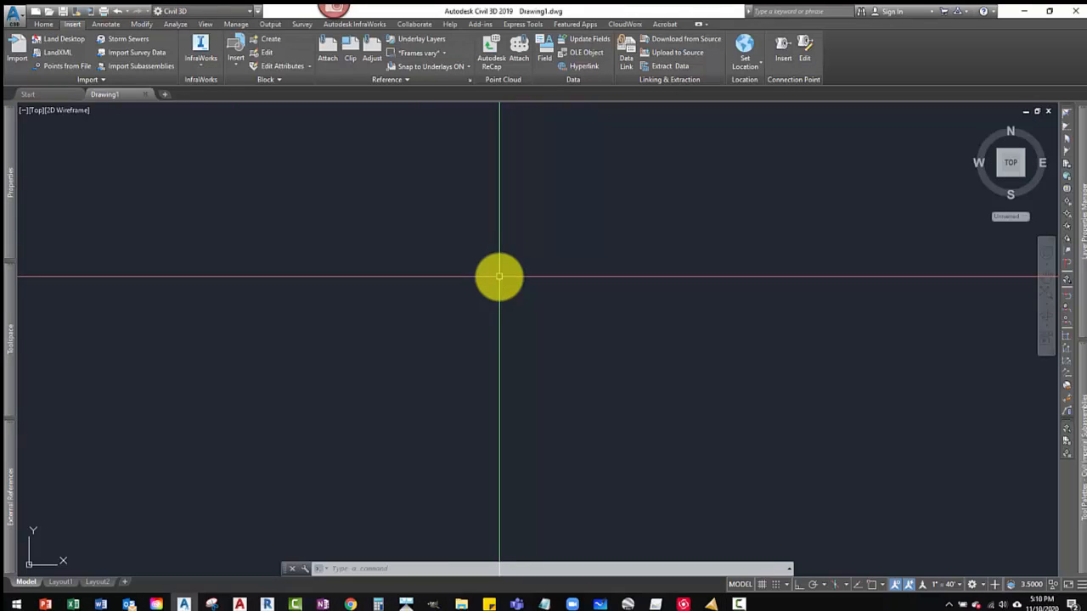
pyautogui.click(43, 25)
pyautogui.click(73, 25)
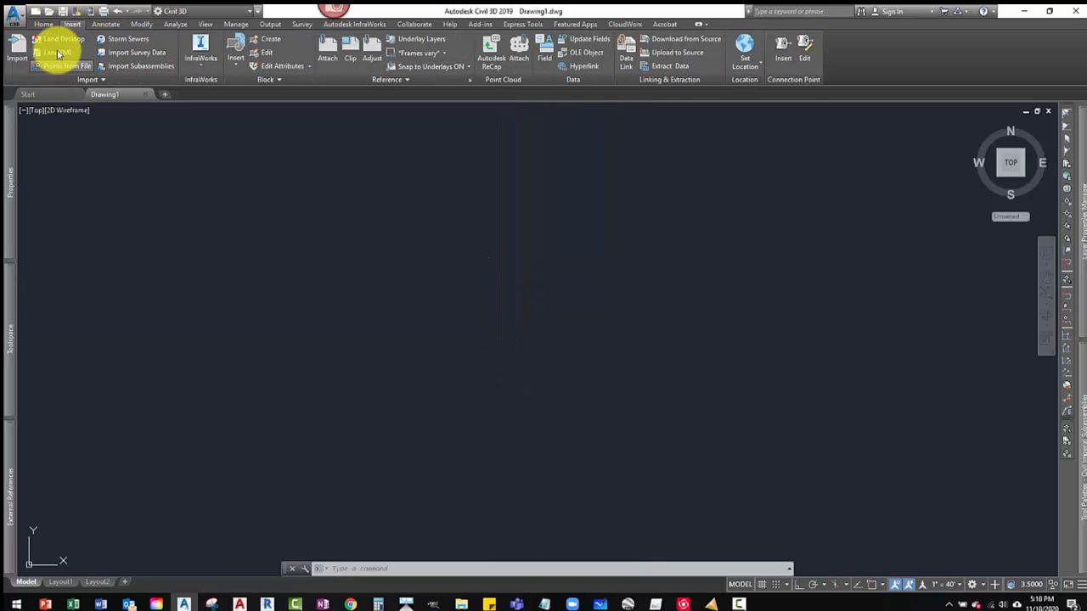
pyautogui.click(58, 55)
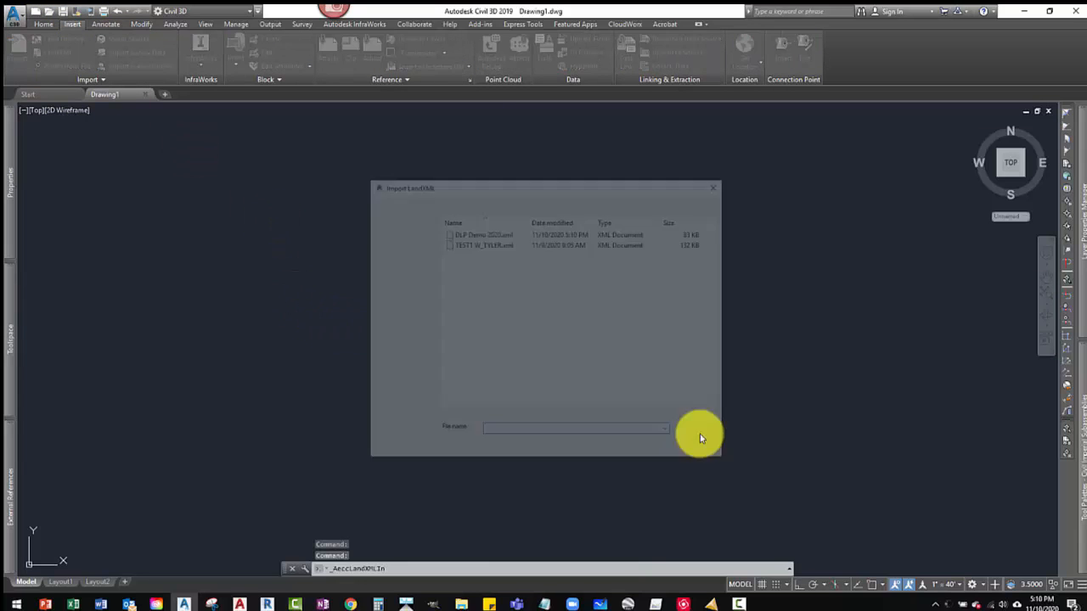
pyautogui.click(491, 233)
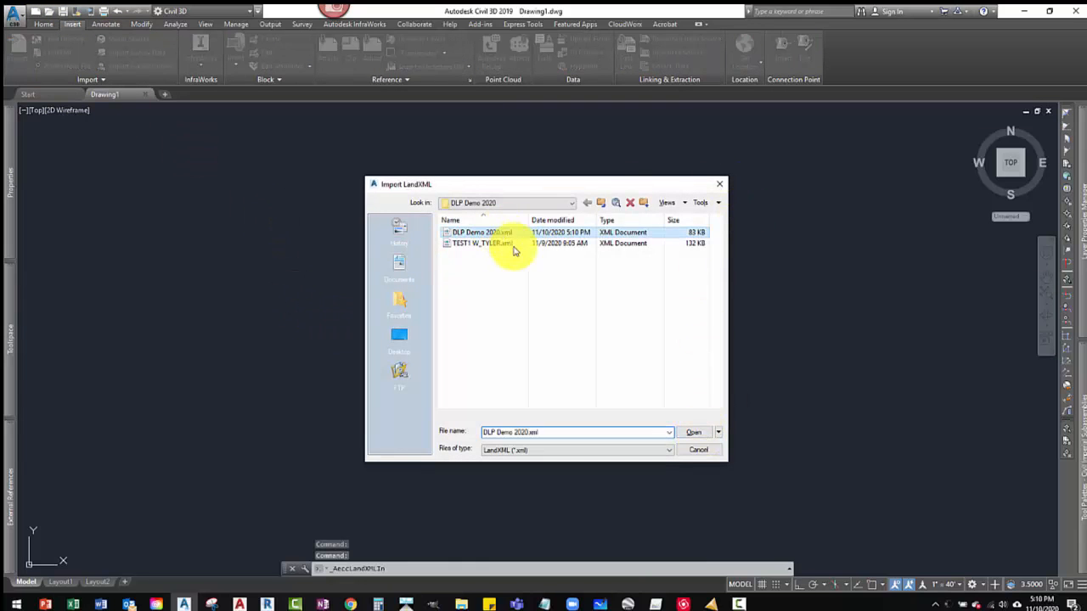
pyautogui.click(694, 432)
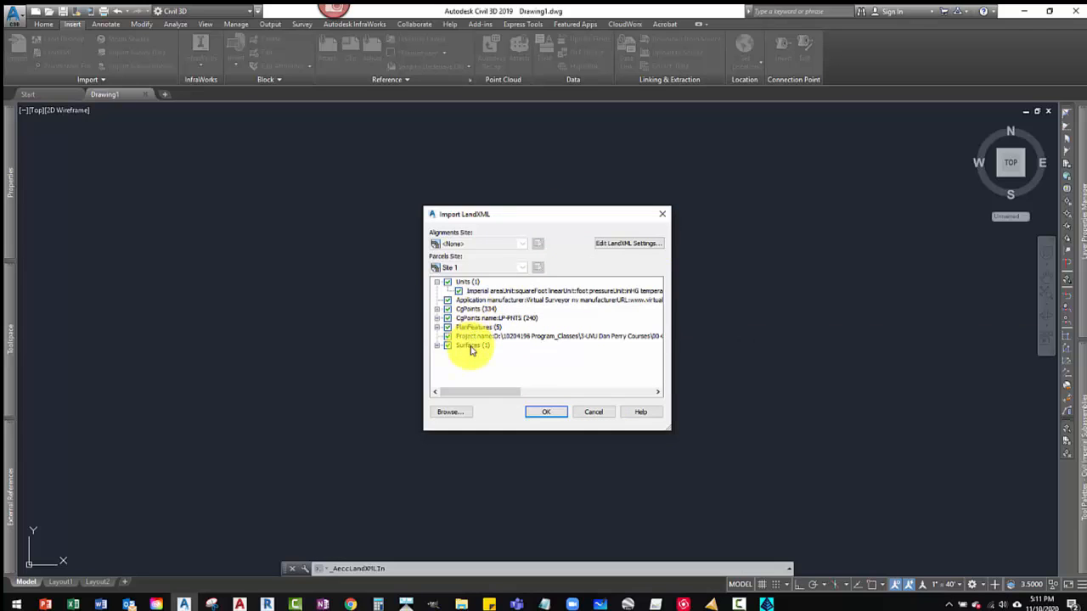
pyautogui.click(552, 414)
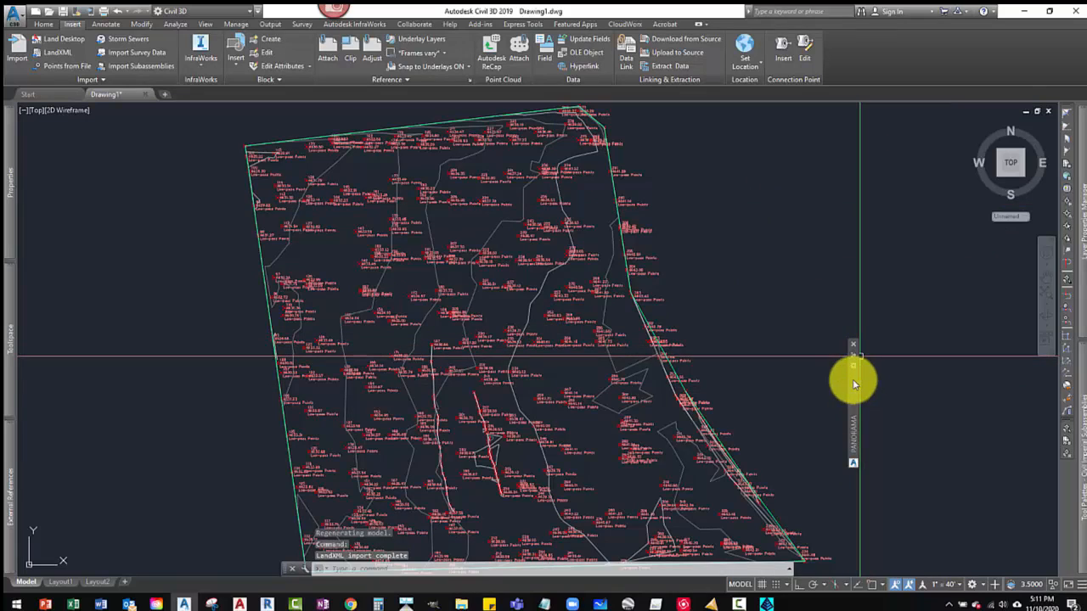
pyautogui.moveTo(855, 379)
pyautogui.moveTo(923, 378); pyautogui.dragTo(950, 388)
pyautogui.click(947, 349)
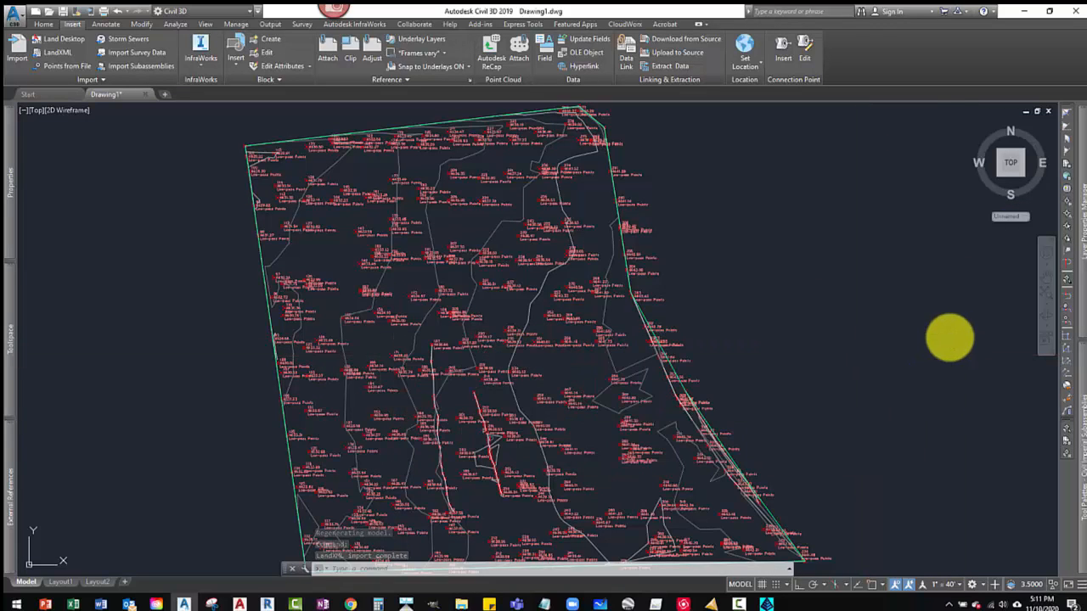
# - Examine the imported point labels, breaklines and contours up close, and list the points in the LP-PNTS point group
pyautogui.scroll(3, 510, 390)
pyautogui.scroll(2, 442, 247)
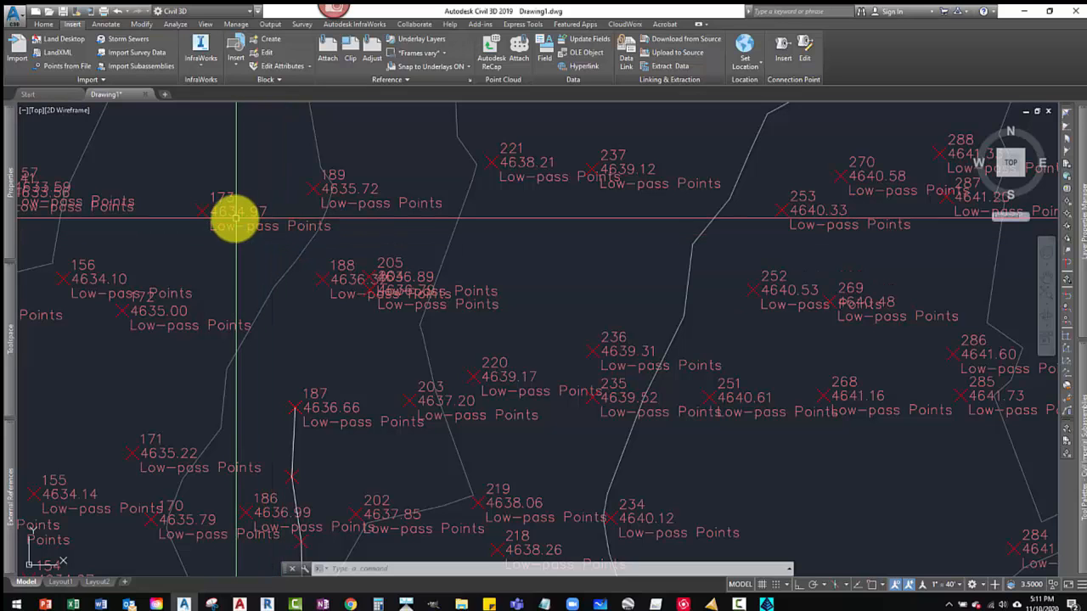
pyautogui.scroll(-8, 582, 298)
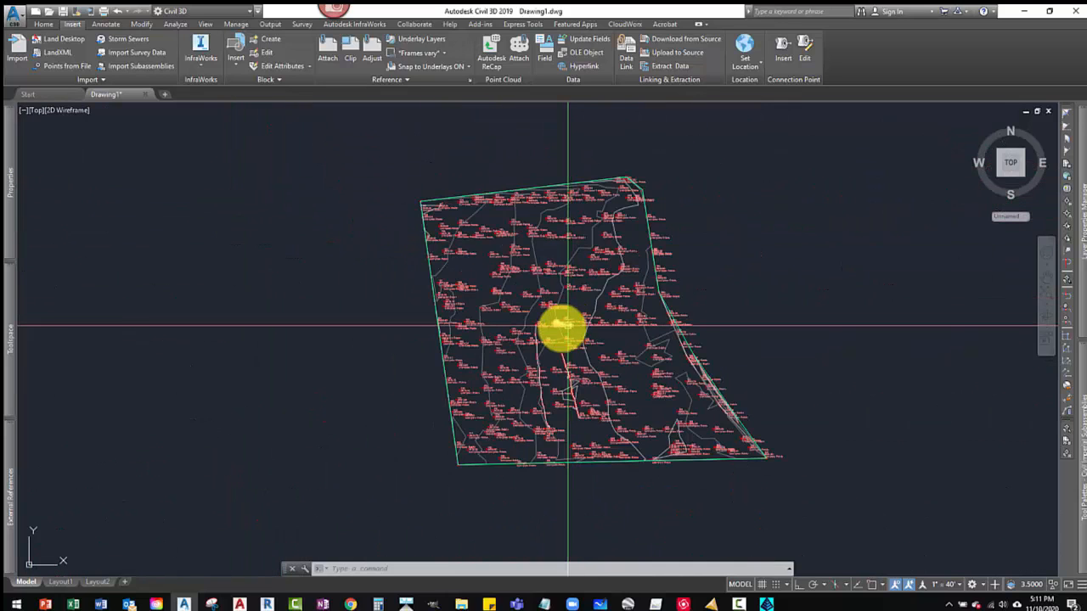
pyautogui.scroll(2, 470, 312)
pyautogui.moveTo(15, 213)
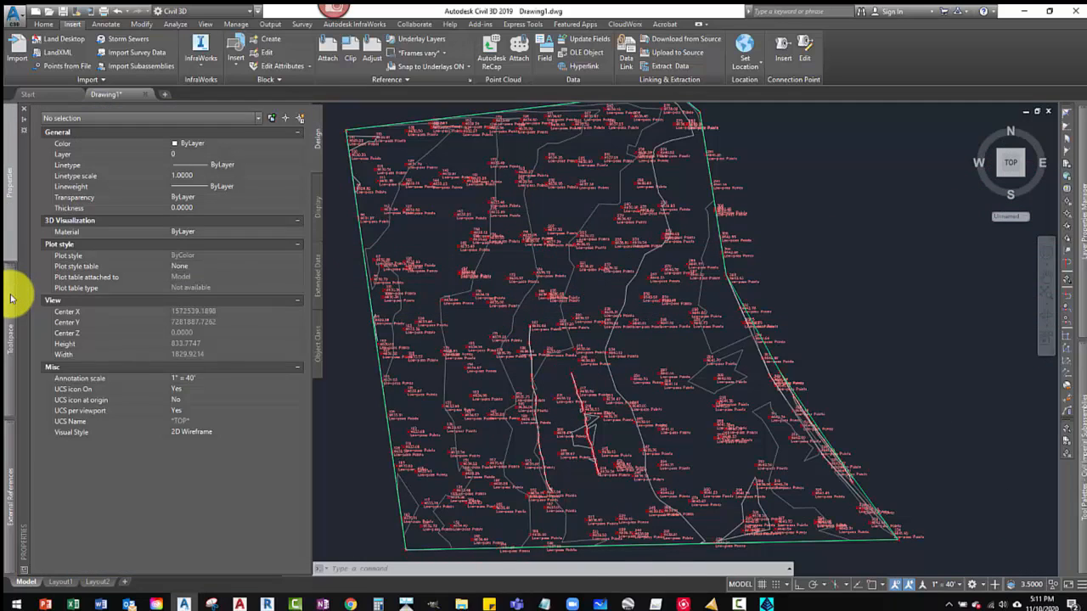
pyautogui.moveTo(10, 291)
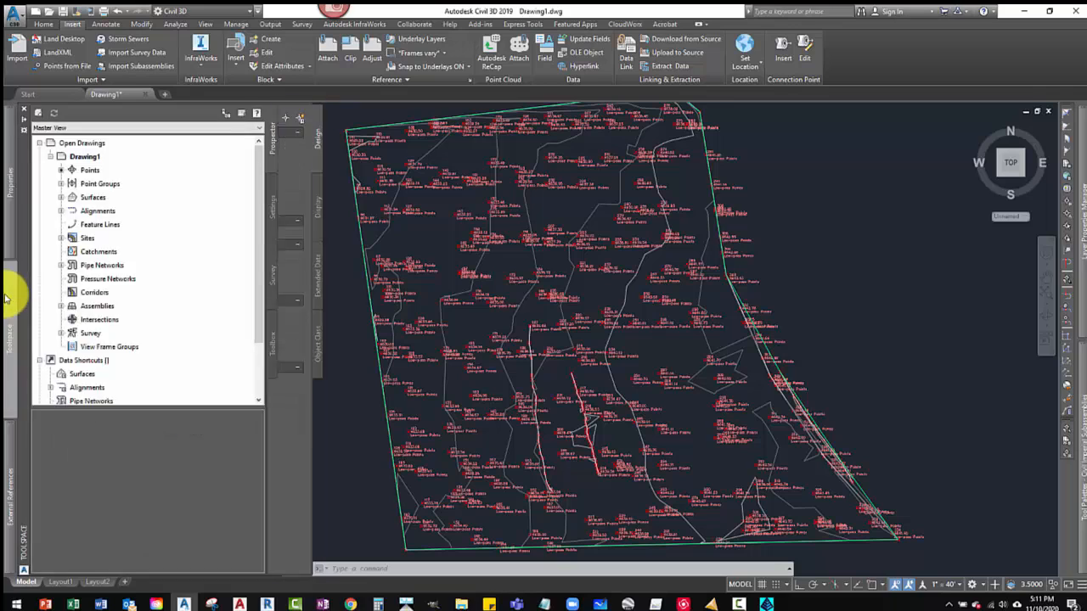
pyautogui.click(61, 185)
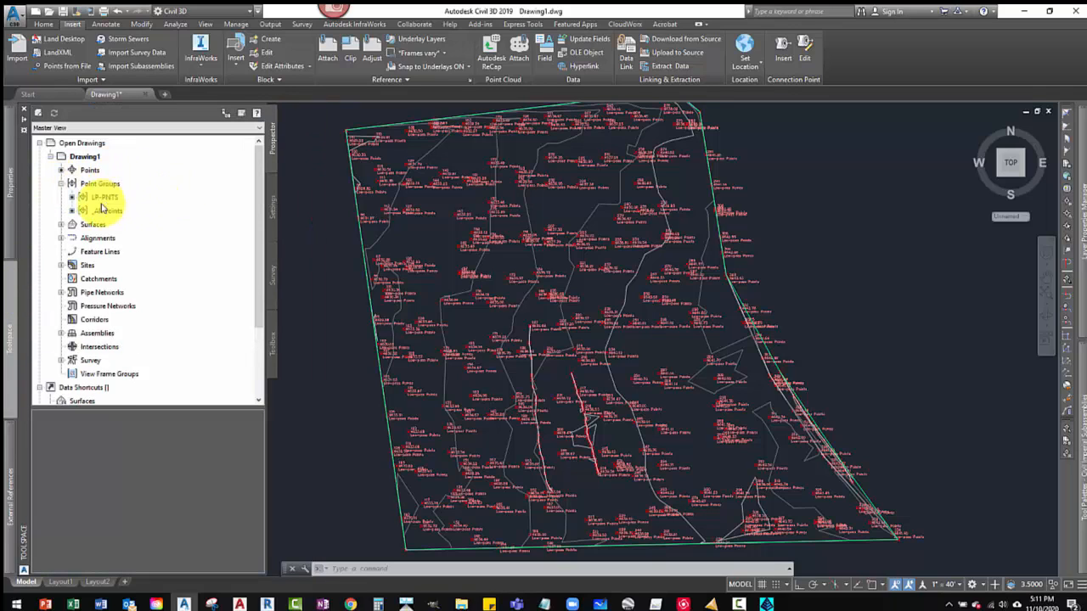
pyautogui.click(105, 199)
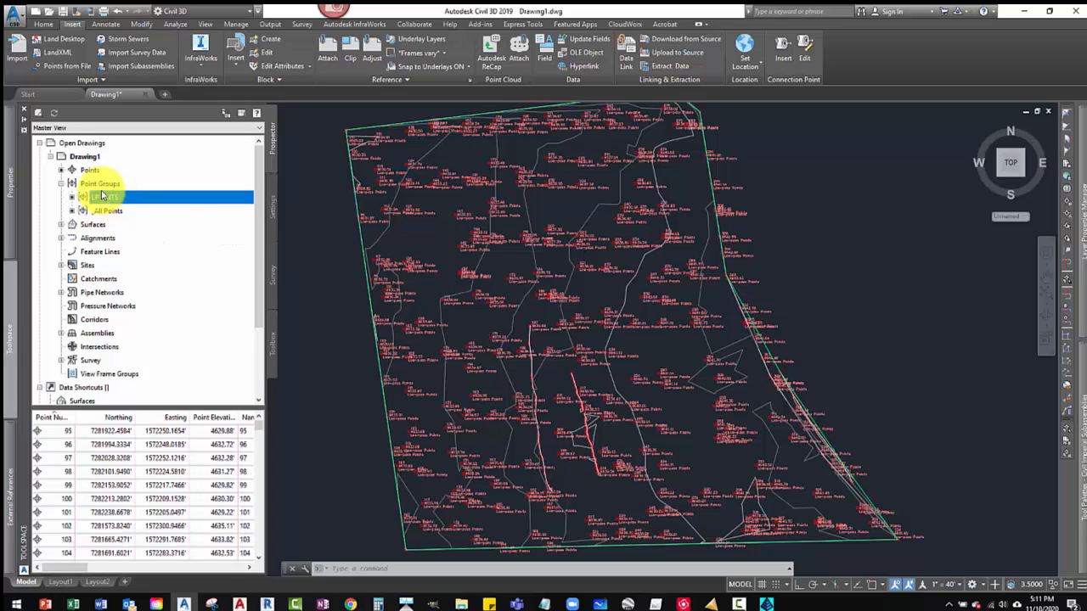
# - Create a new point group named NO DISPLAY
pyautogui.click(102, 185)
pyautogui.rightClick(115, 183)
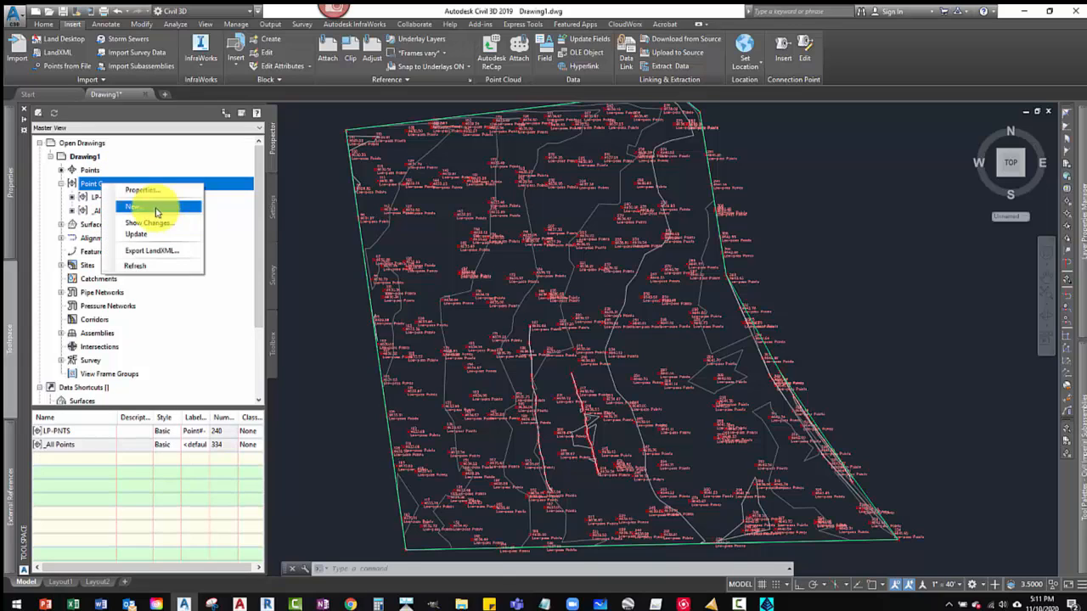
pyautogui.click(156, 209)
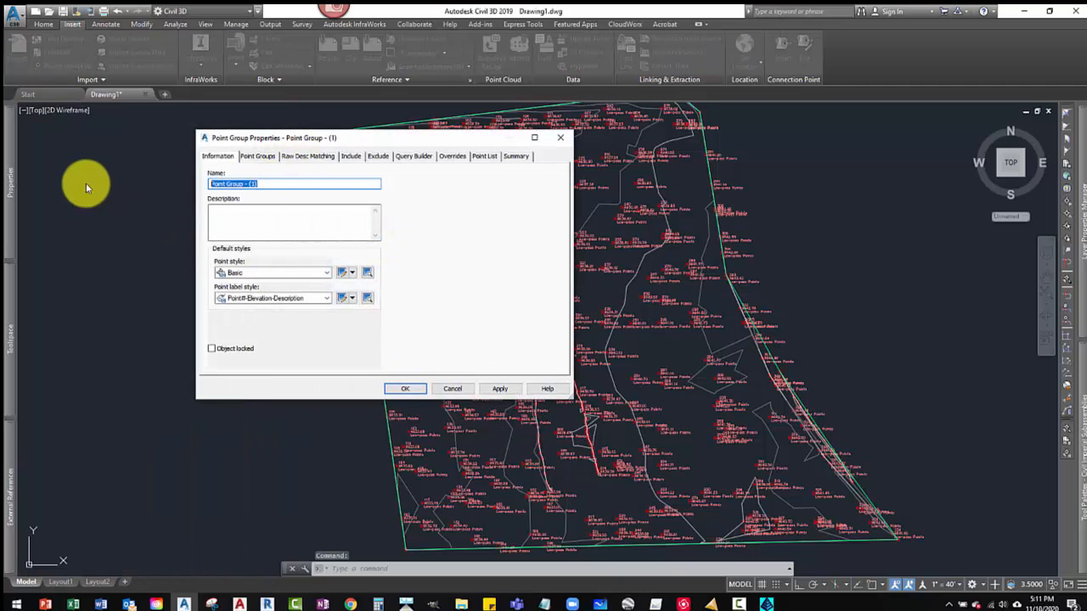
pyautogui.write('NO')
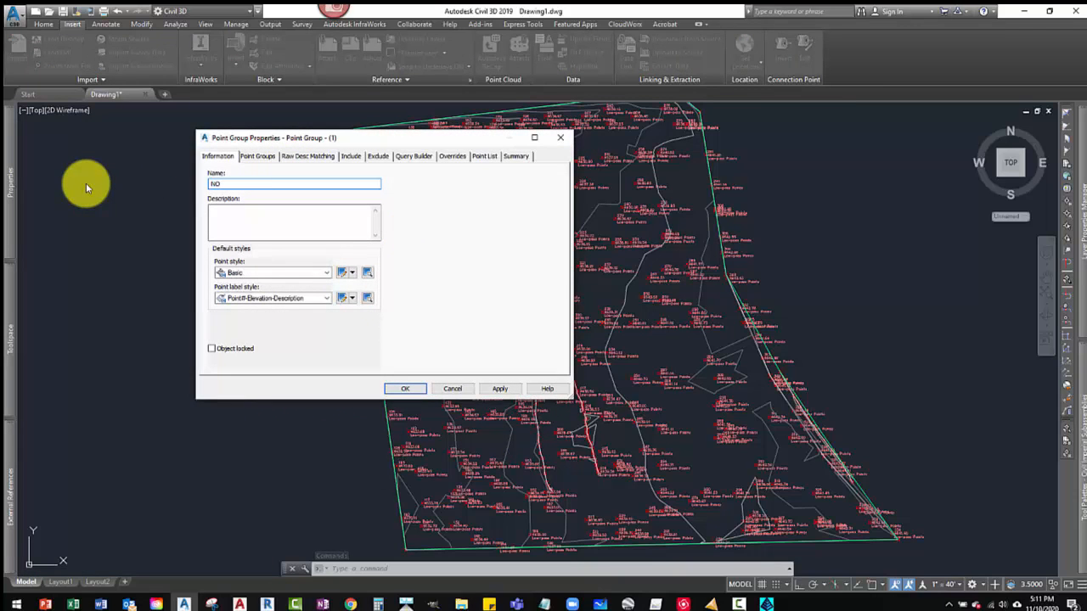
pyautogui.write(' DISPLAY')
# - Set the NO DISPLAY group's point style and point label style to <none>, and include all points in it
pyautogui.click(328, 273)
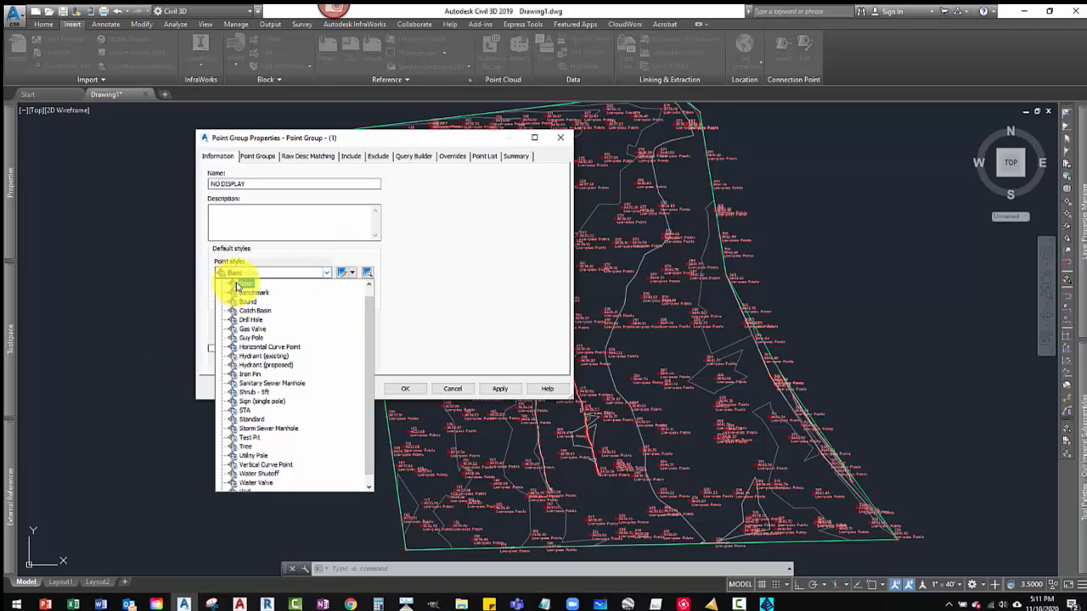
pyautogui.click(368, 284)
pyautogui.click(250, 292)
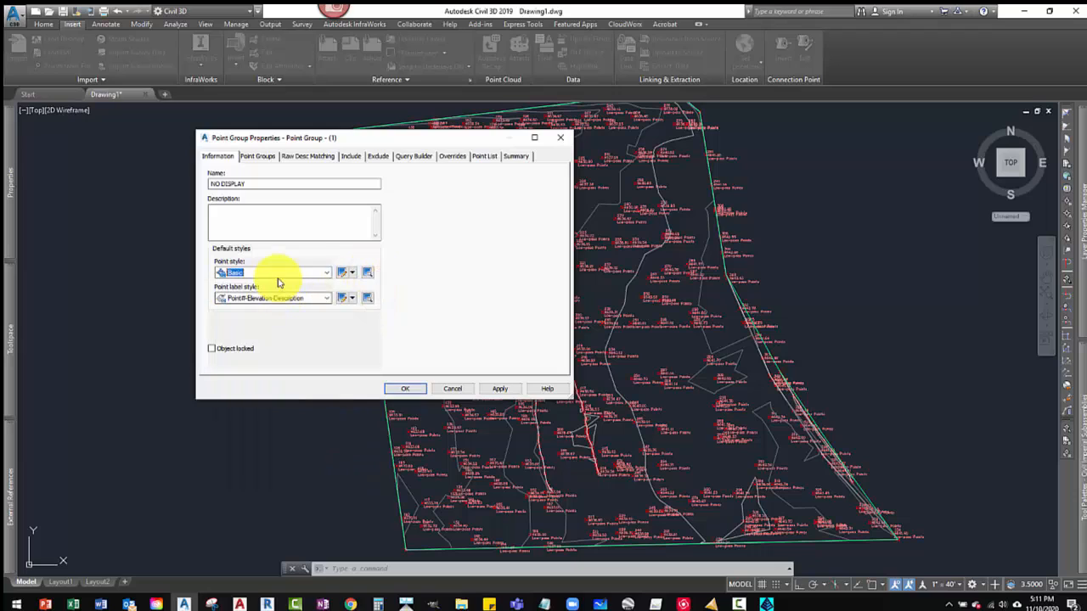
pyautogui.click(326, 273)
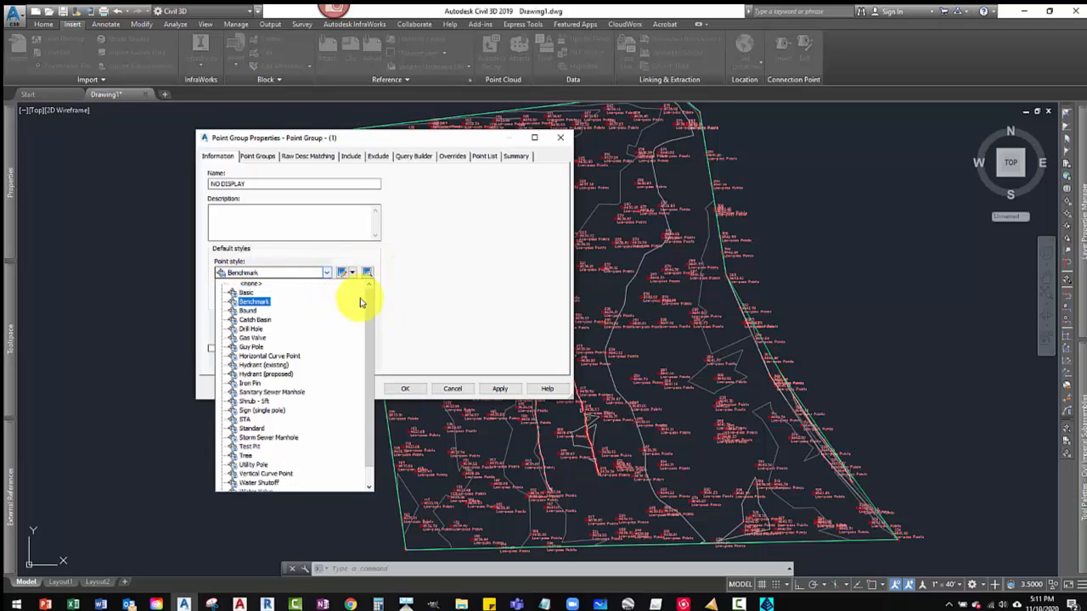
pyautogui.click(251, 283)
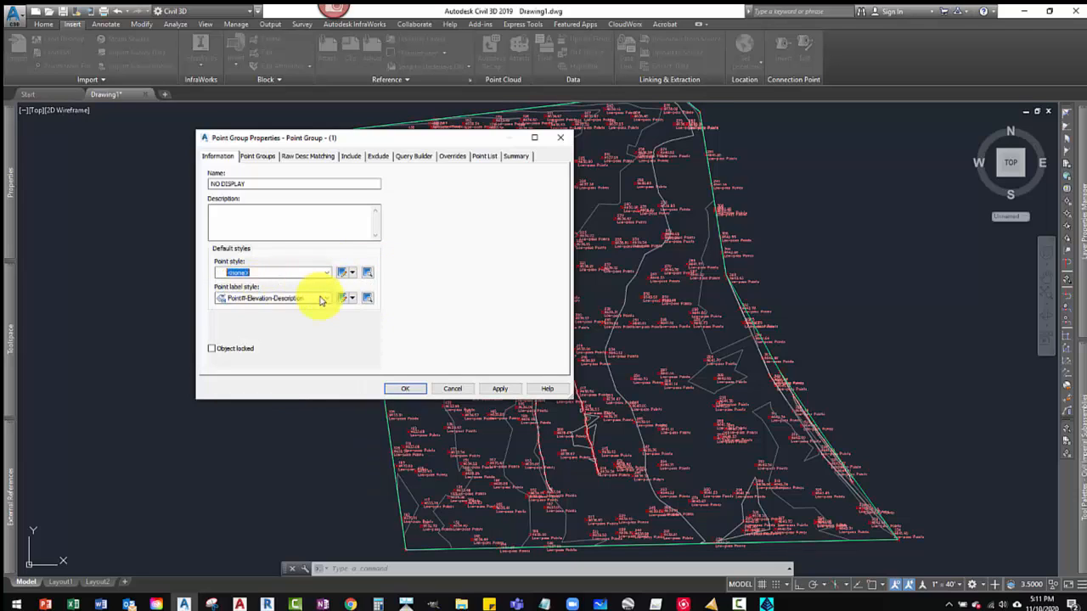
pyautogui.click(327, 301)
pyautogui.click(253, 311)
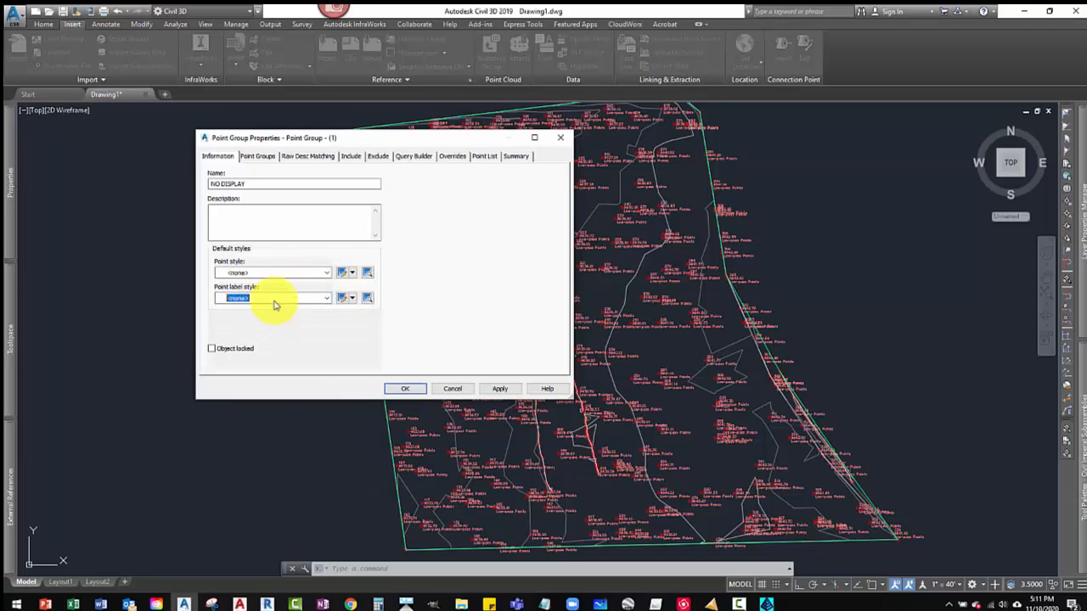
pyautogui.click(349, 159)
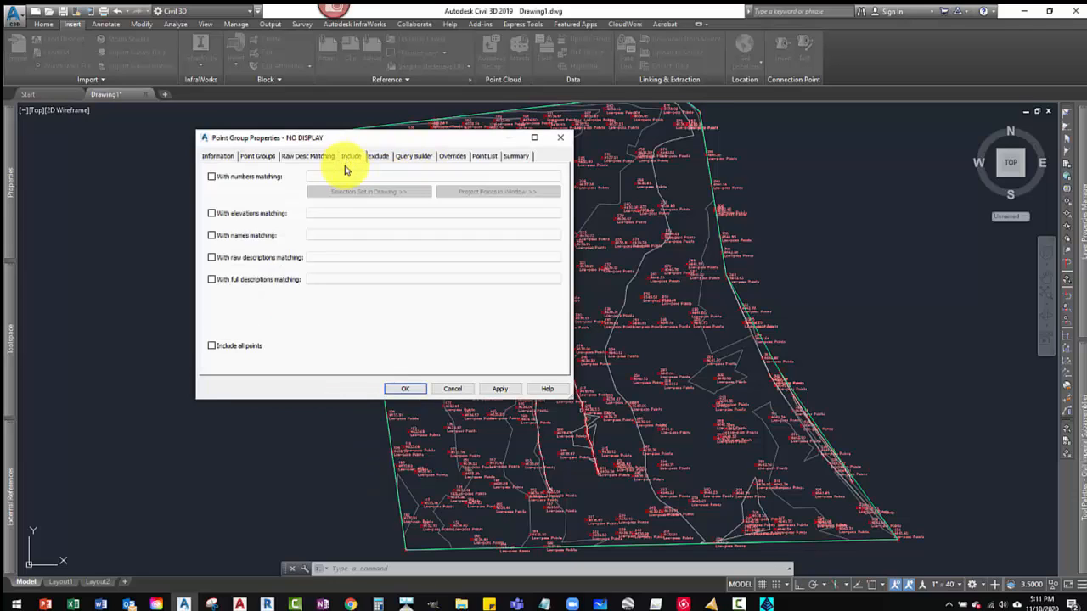
pyautogui.click(212, 346)
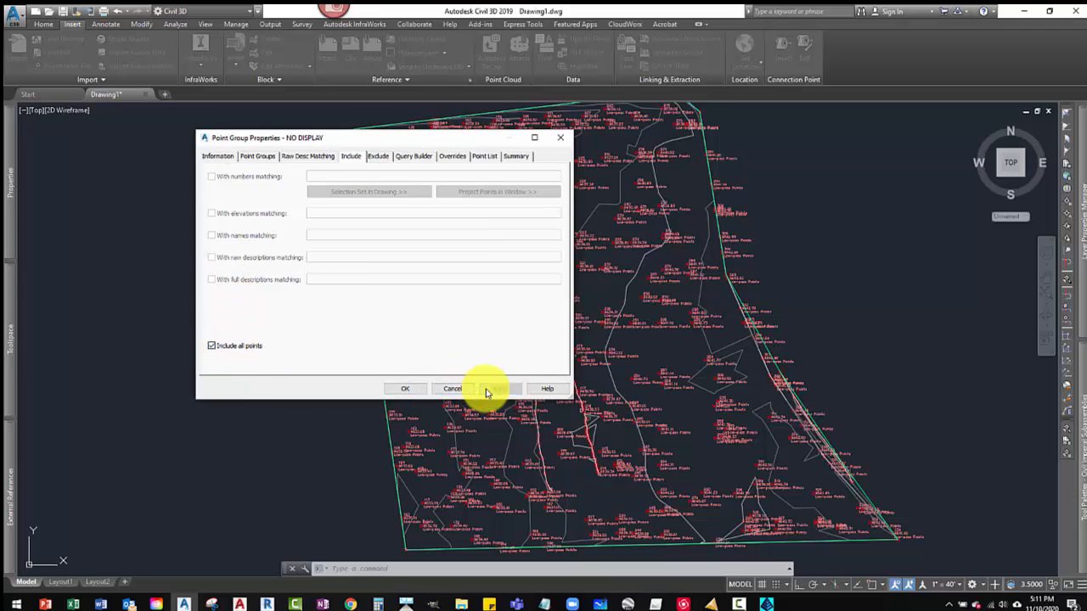
# - Apply and accept the NO DISPLAY point group's properties
pyautogui.click(489, 391)
pyautogui.click(403, 388)
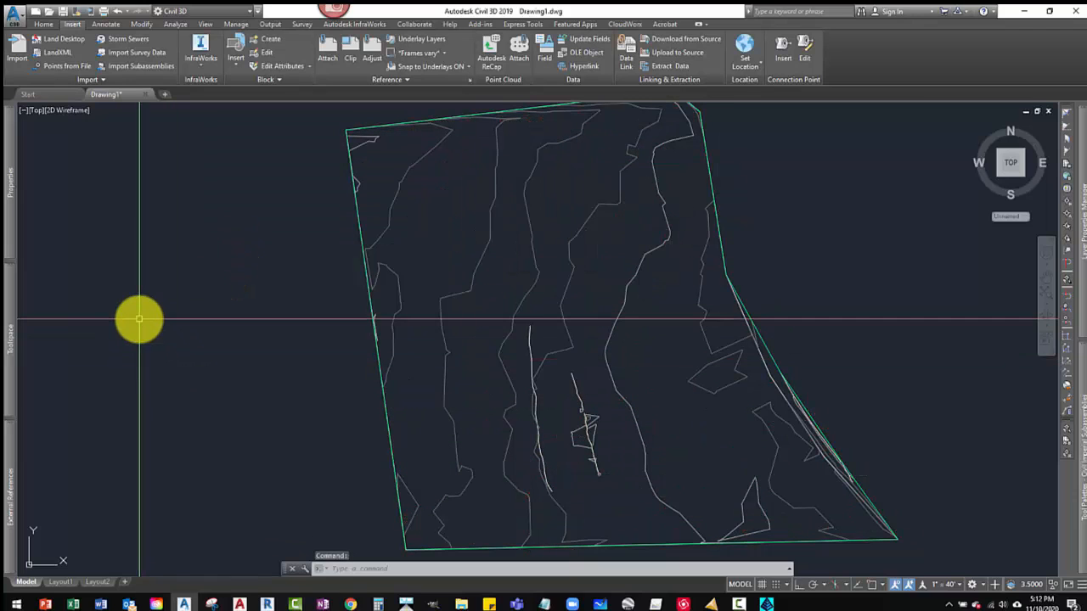
pyautogui.moveTo(23, 284)
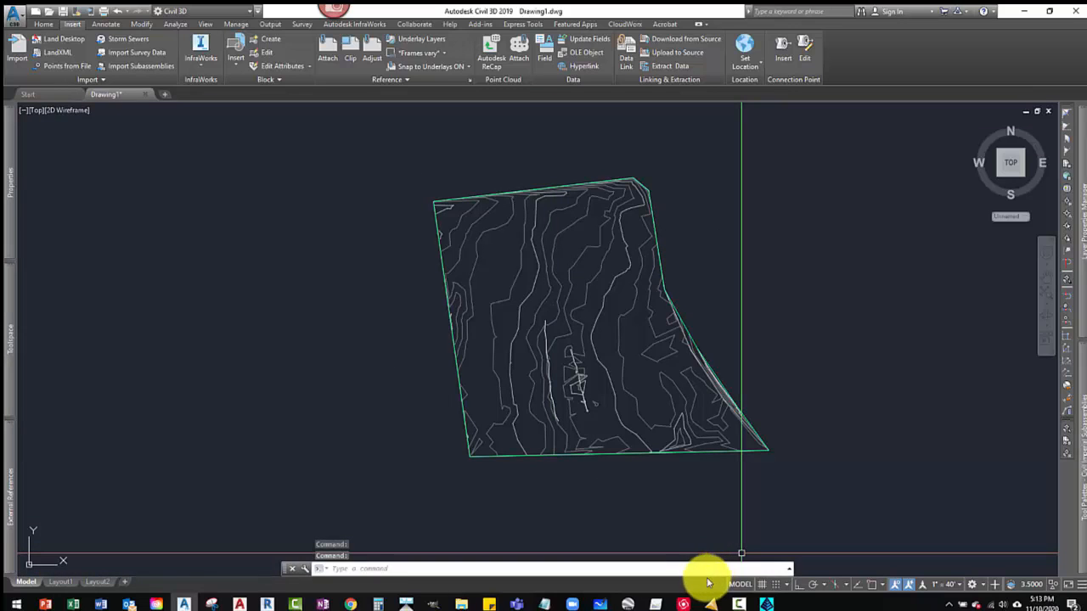
# - Switch to Virtual Surveyor and hide the SURFACE, LP-PNTS and BREAKLINES layers, keeping the BOUNDARY layer displayed
pyautogui.click(711, 604)
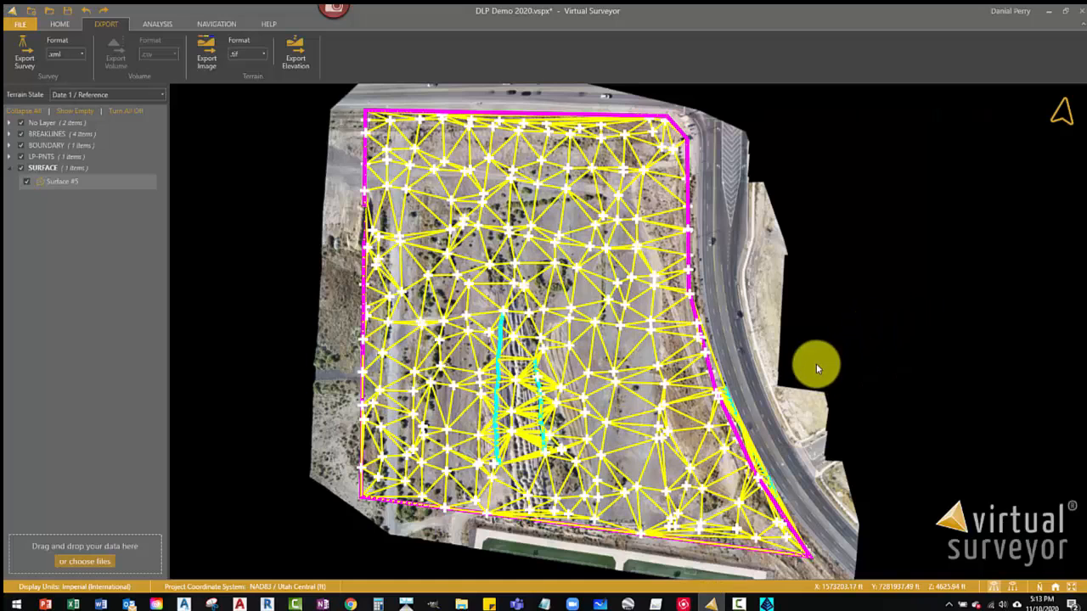
pyautogui.click(22, 169)
pyautogui.click(20, 156)
pyautogui.click(20, 145)
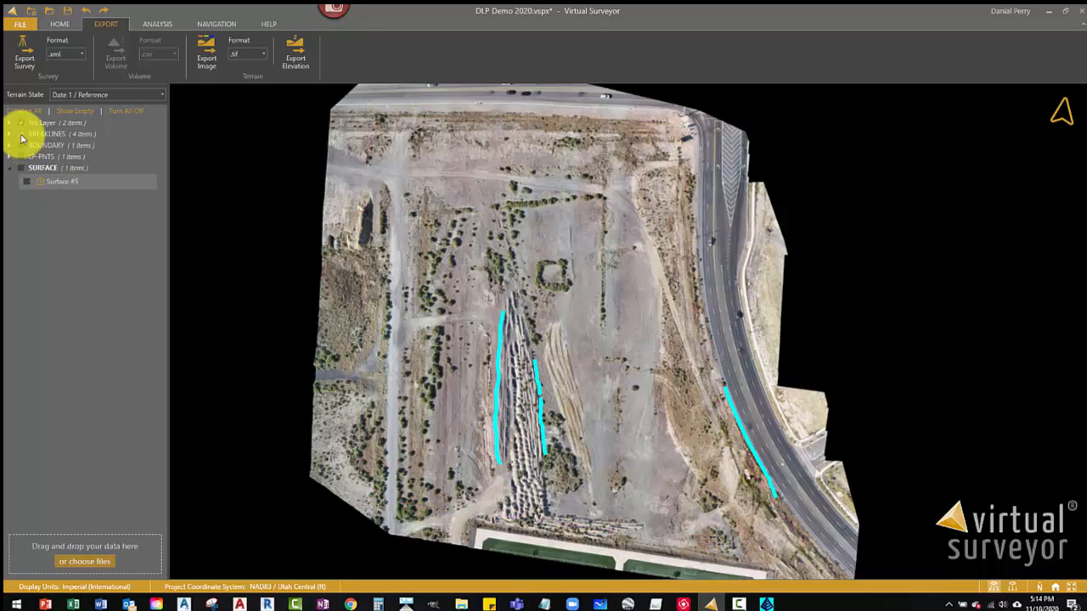
pyautogui.click(20, 133)
pyautogui.click(20, 146)
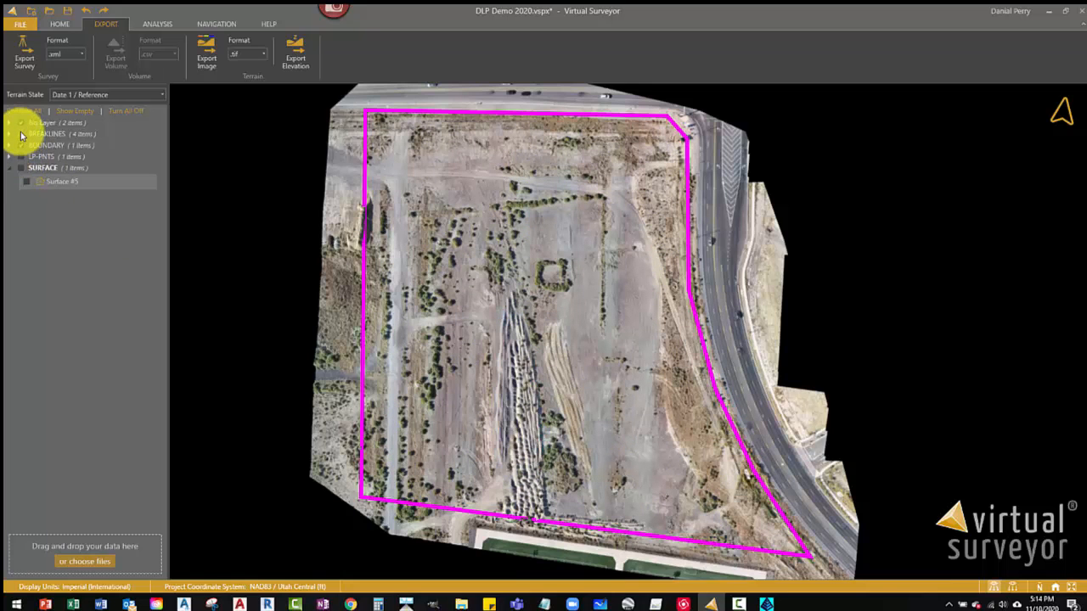
pyautogui.click(21, 122)
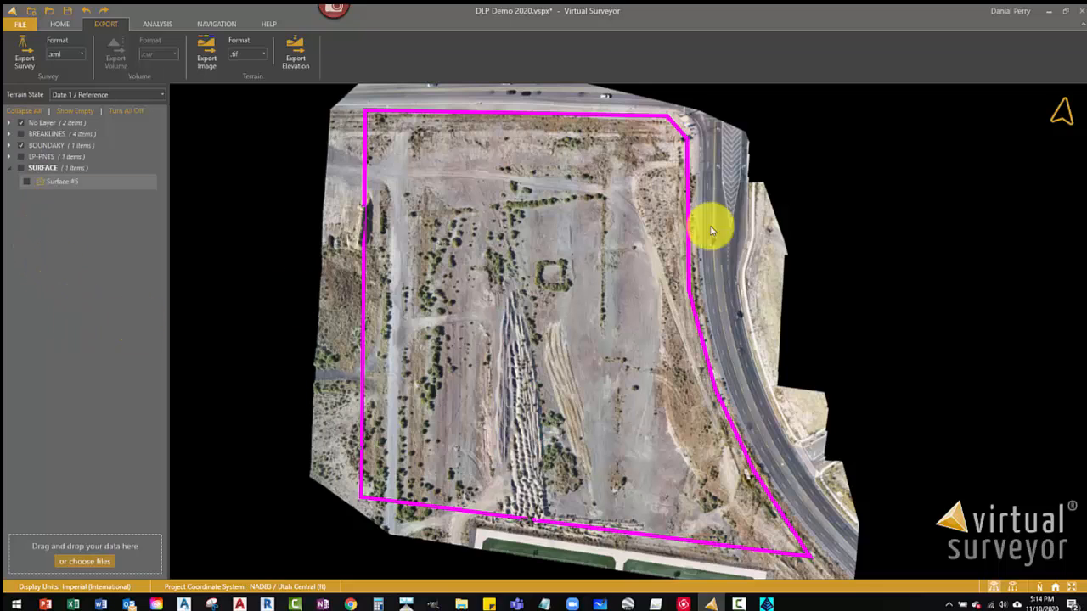
# - Display the terrain contours at a 1.00 ft interval and colour the major contours cyan
pyautogui.click(59, 24)
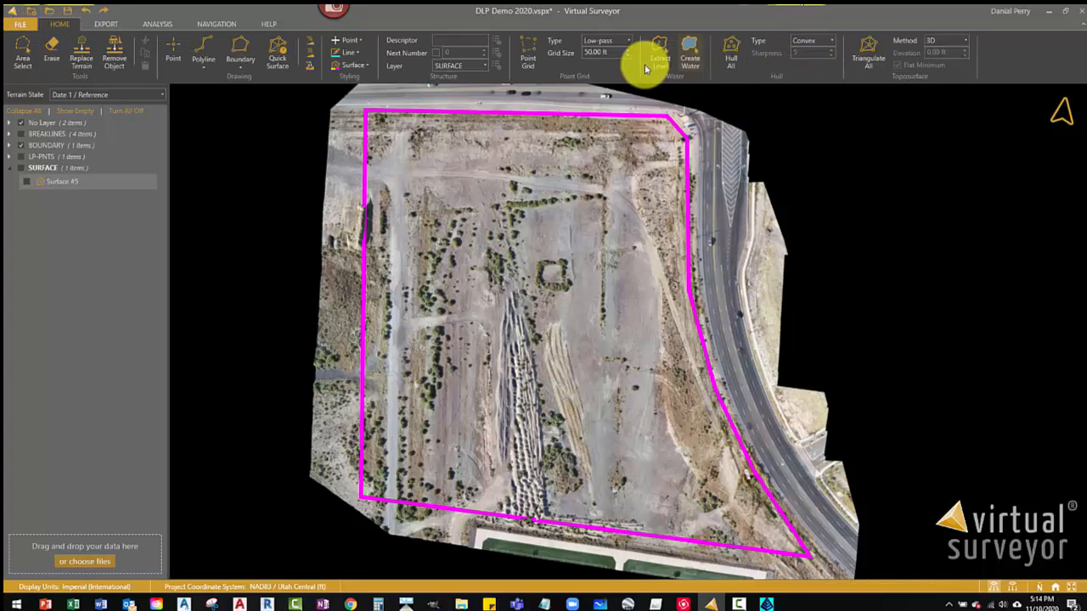
pyautogui.scroll(-2, 569, 64)
pyautogui.click(538, 53)
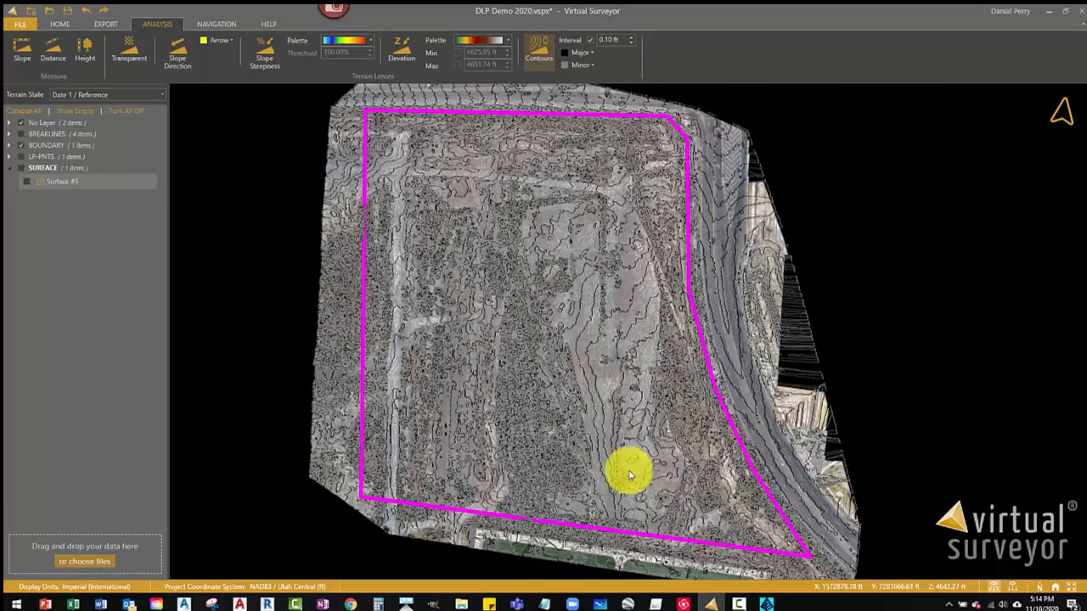
pyautogui.scroll(5, 577, 395)
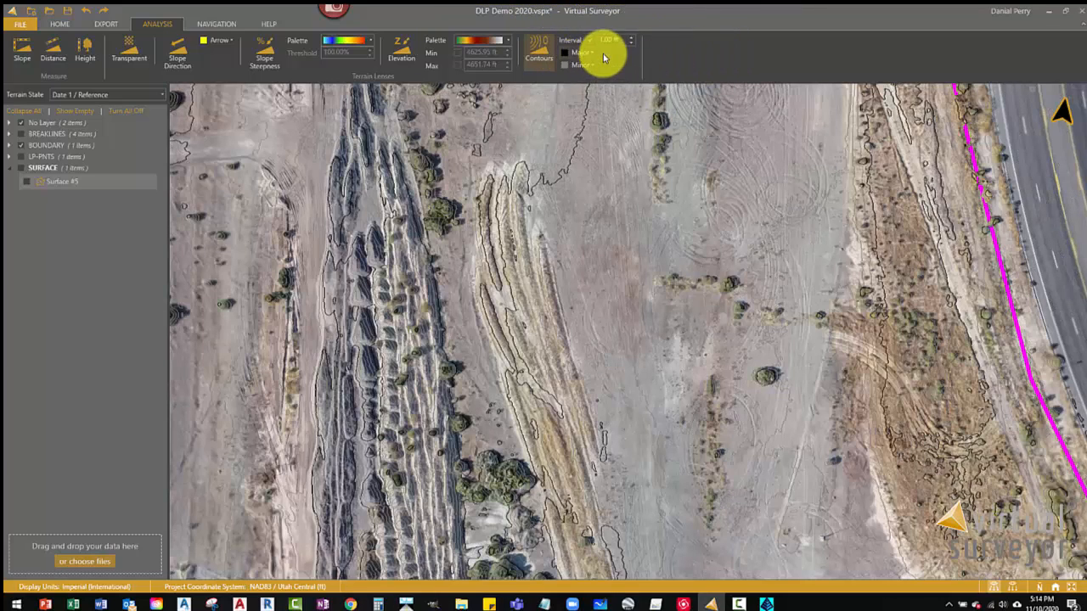
pyautogui.click(586, 54)
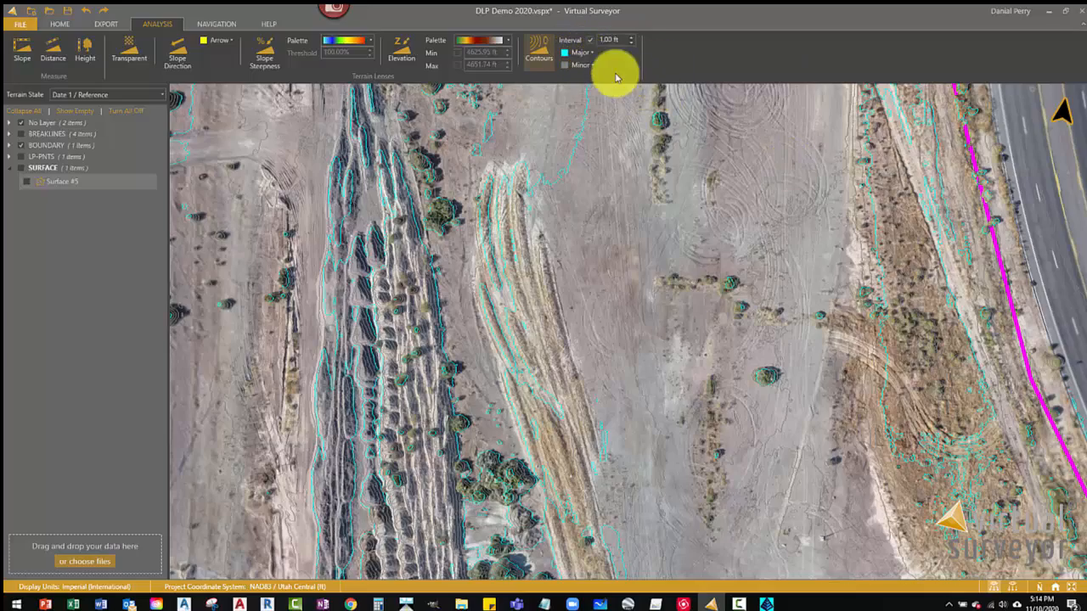
# - Examine the raw terrain contours around the furrows, vegetation and site boundary, and return to the Civil 3D drawing for comparison
pyautogui.scroll(-5, 859, 264)
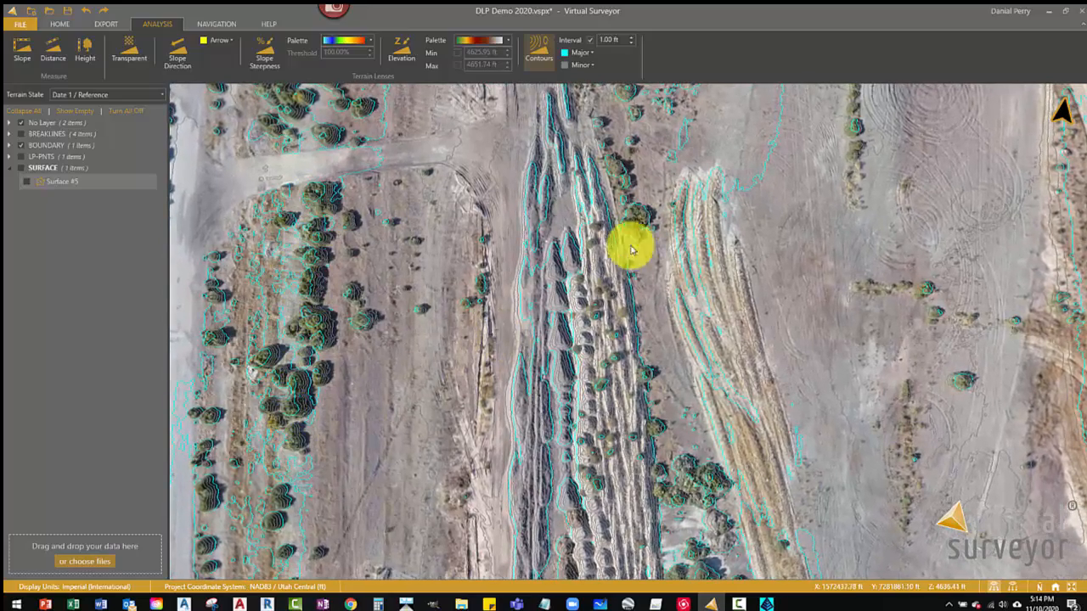
pyautogui.scroll(-5, 592, 346)
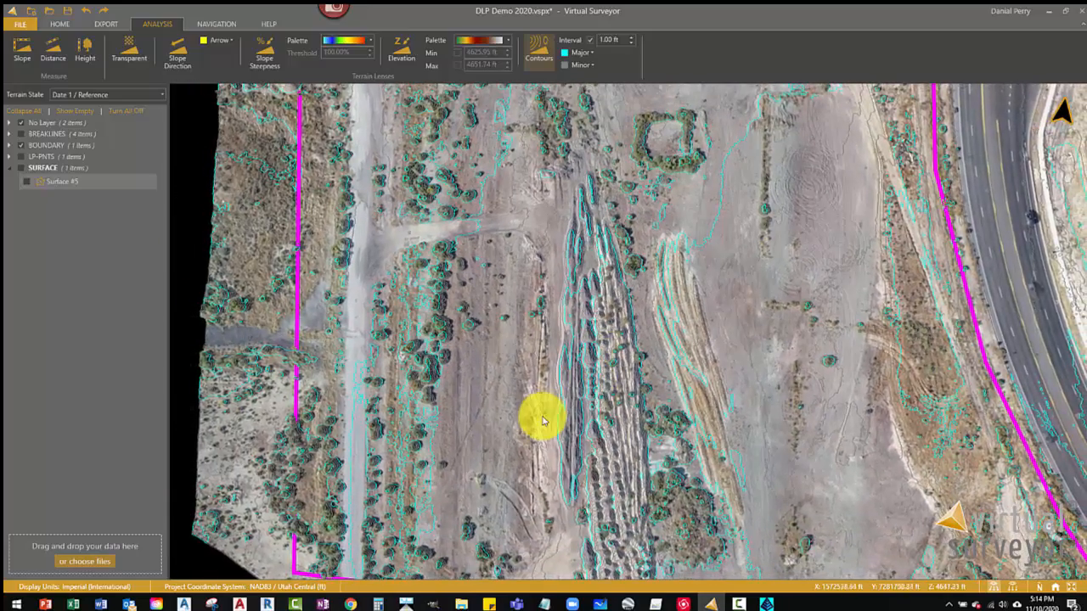
pyautogui.scroll(-2, 548, 425)
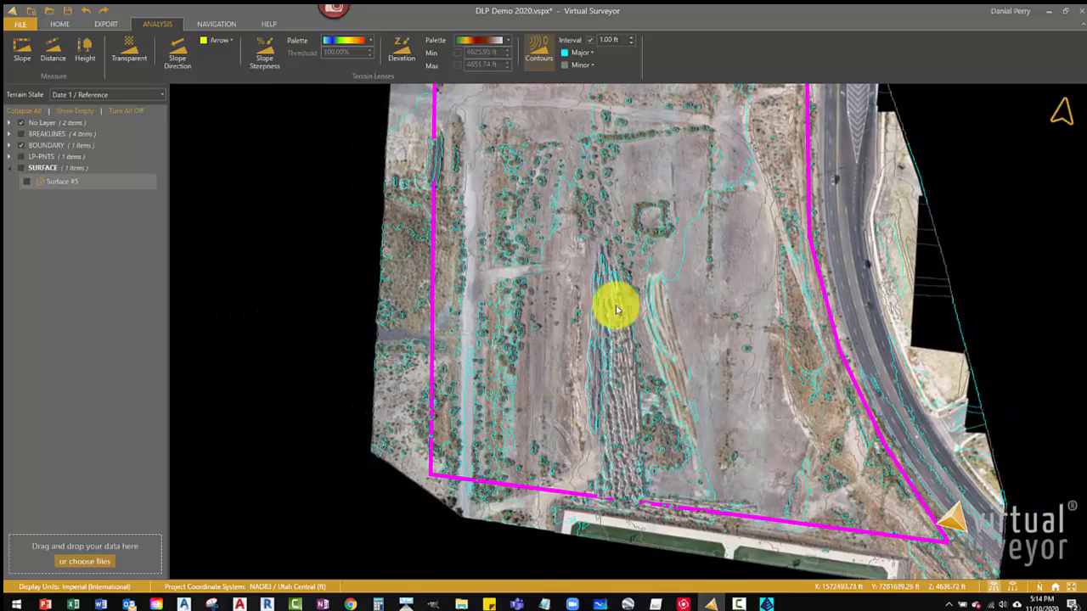
pyautogui.scroll(3, 663, 438)
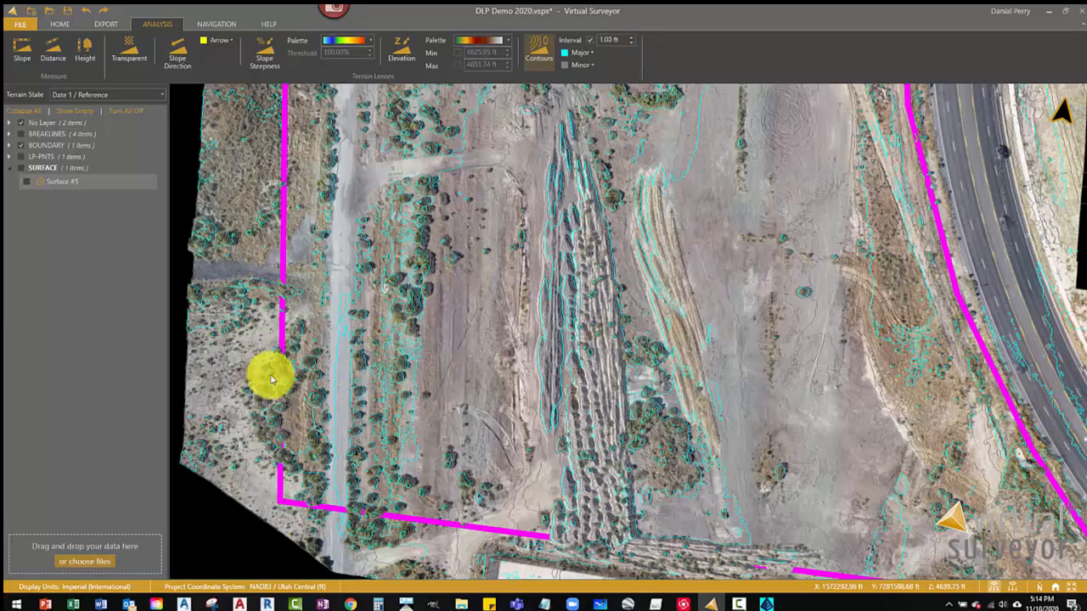
pyautogui.click(184, 603)
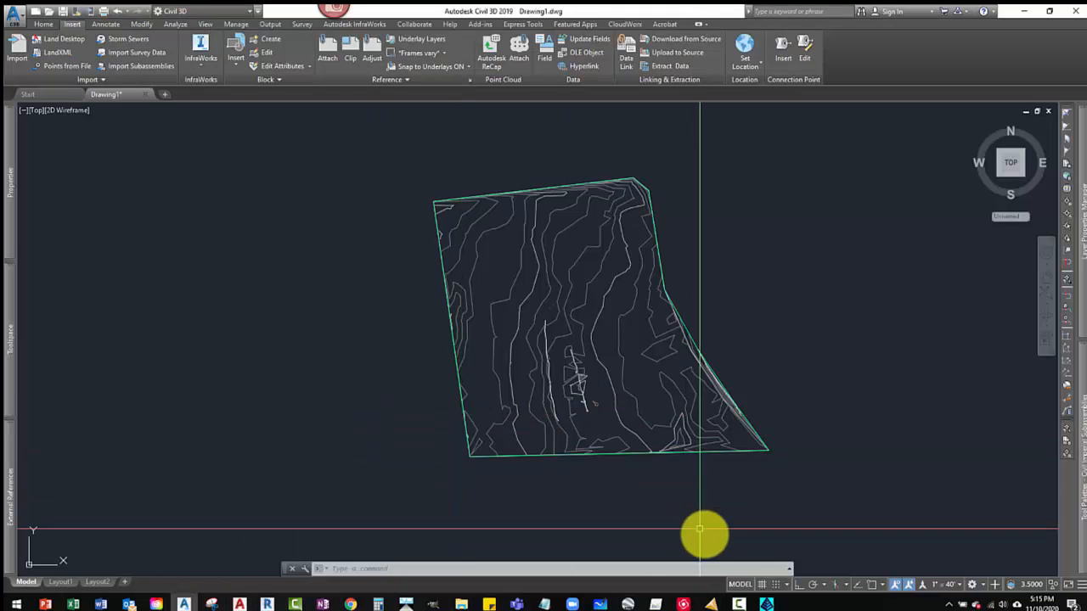